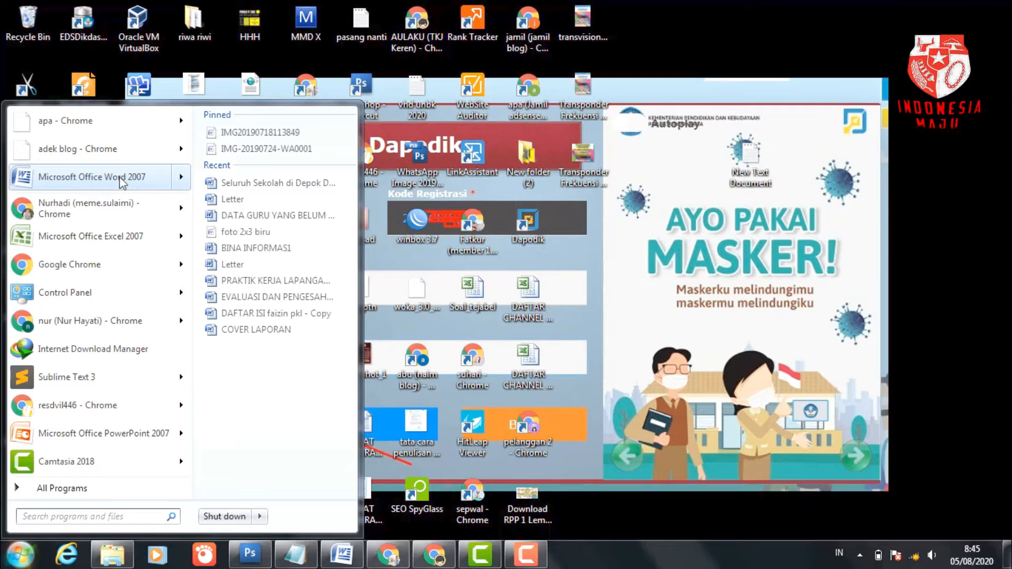
# - Open Microsoft Office Word 2007 with a new blank document and maximize its window
pyautogui.click(125, 181)
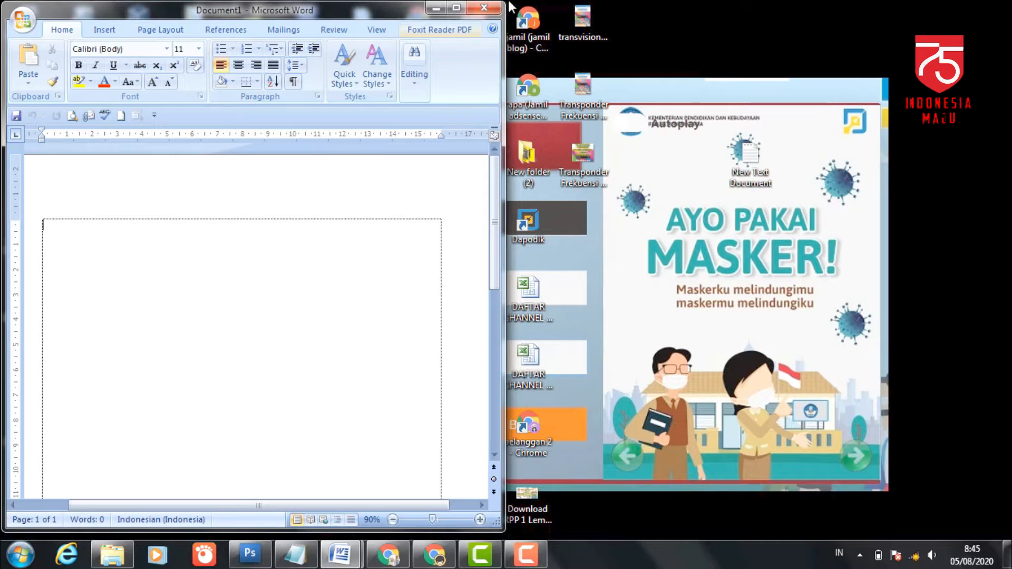
pyautogui.click(457, 8)
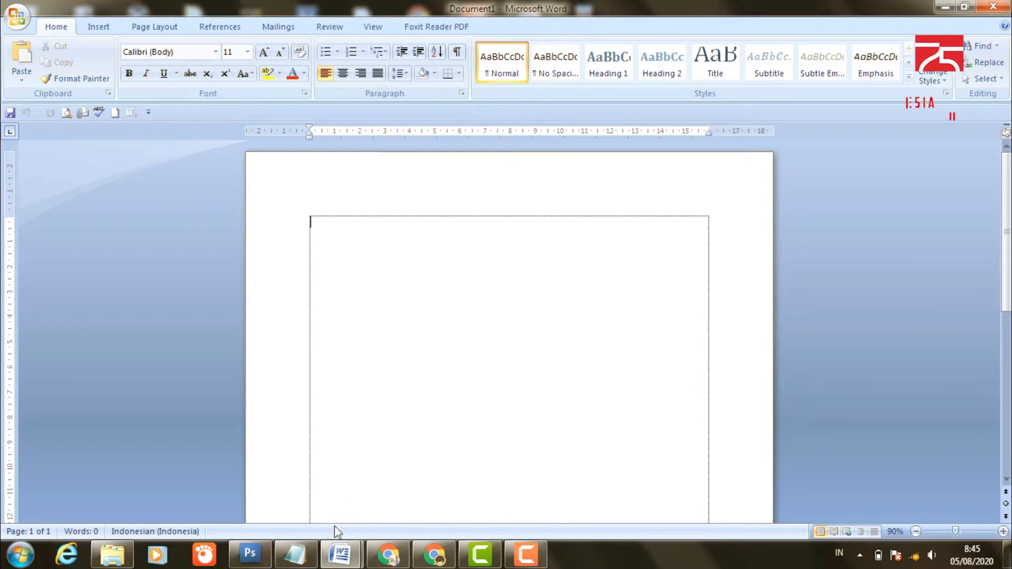
# - Look through the sample document "Seluruh Sekolah di Depok Dilarang Kutip" from beginning to end, and return to the blank document
pyautogui.moveTo(342, 558)
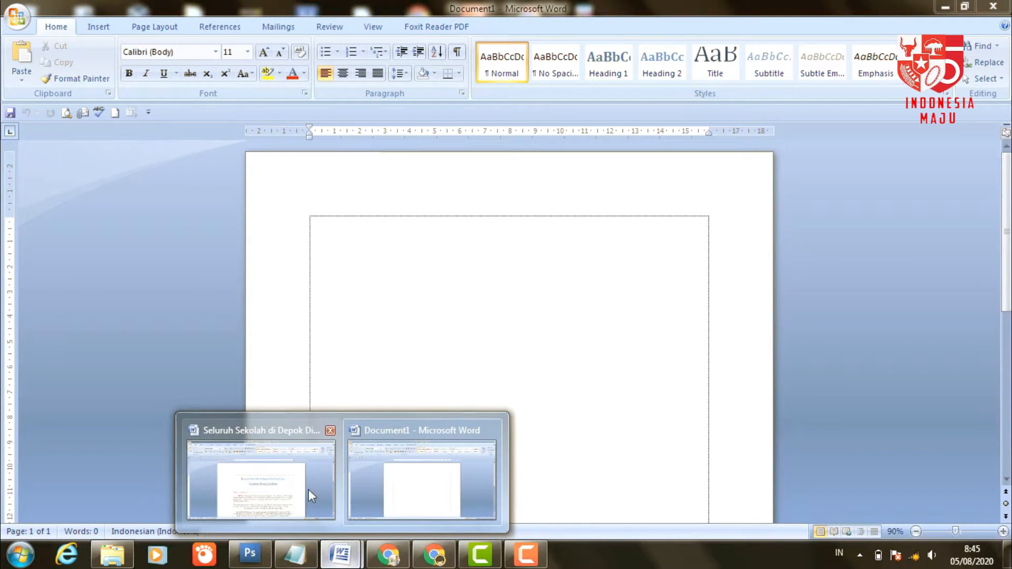
pyautogui.click(289, 495)
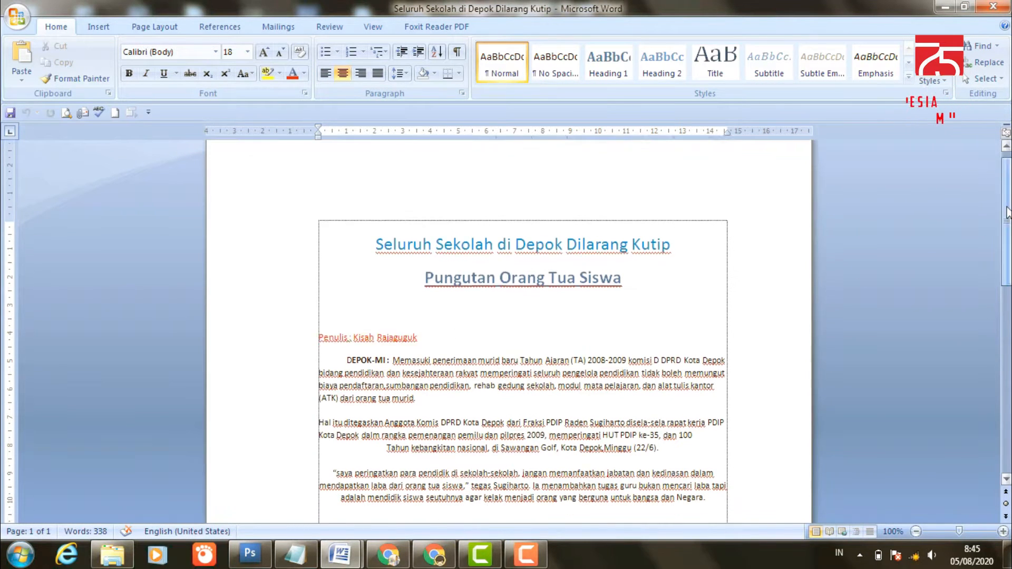
pyautogui.scroll(-10, 1010, 197)
pyautogui.moveTo(1010, 301); pyautogui.dragTo(1008, 163)
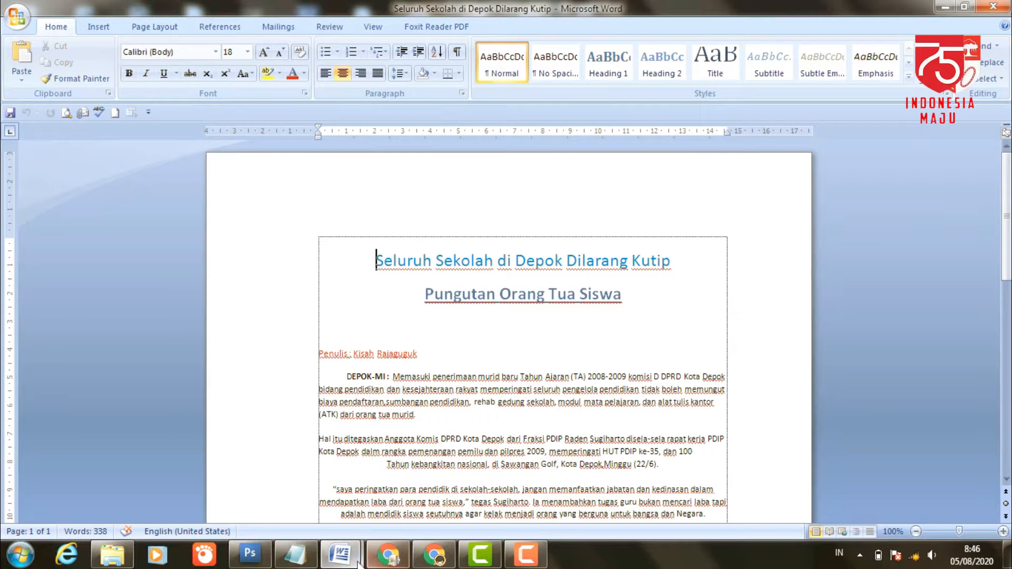
pyautogui.moveTo(341, 554)
pyautogui.click(403, 494)
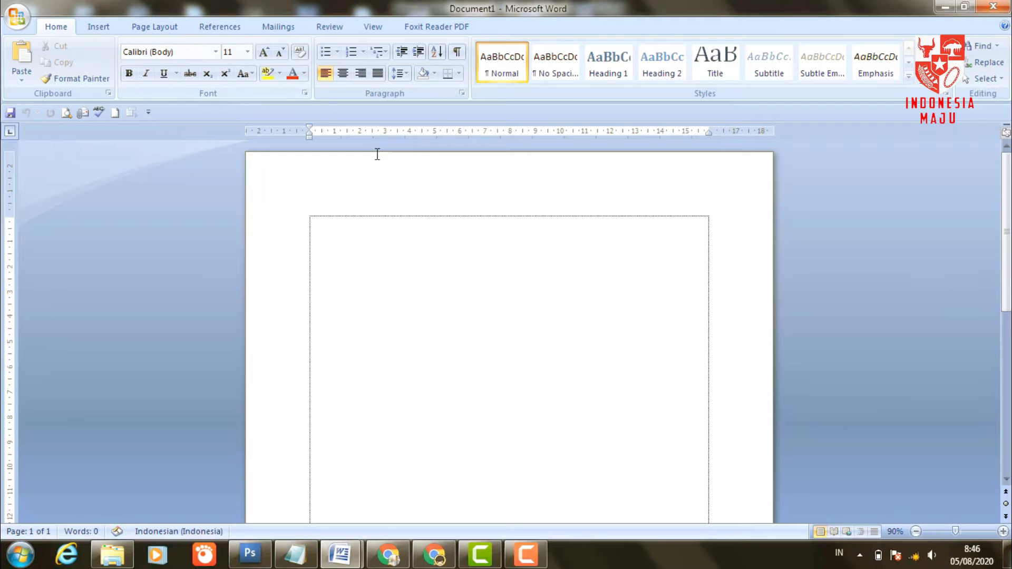
pyautogui.click(157, 26)
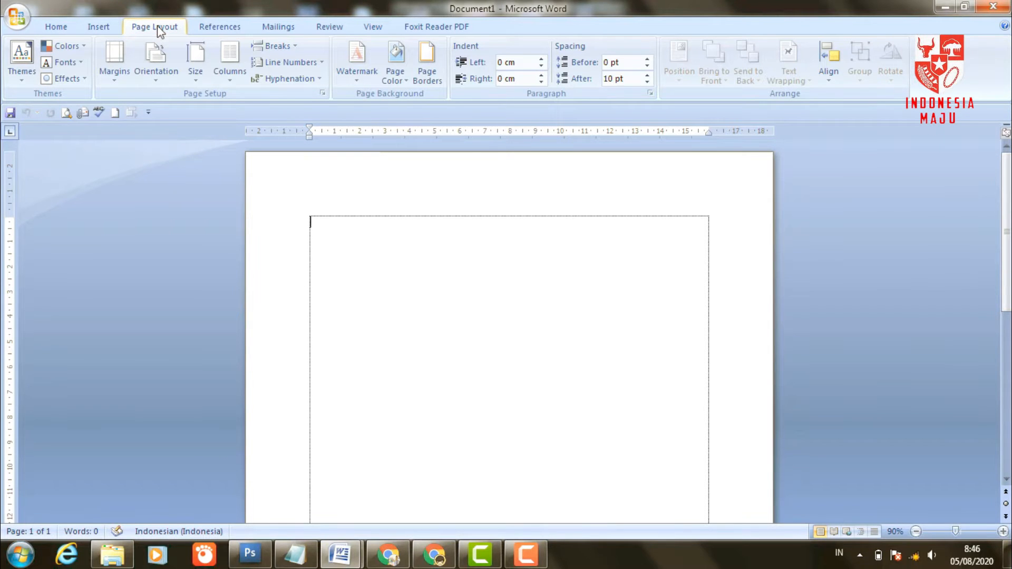
pyautogui.click(323, 93)
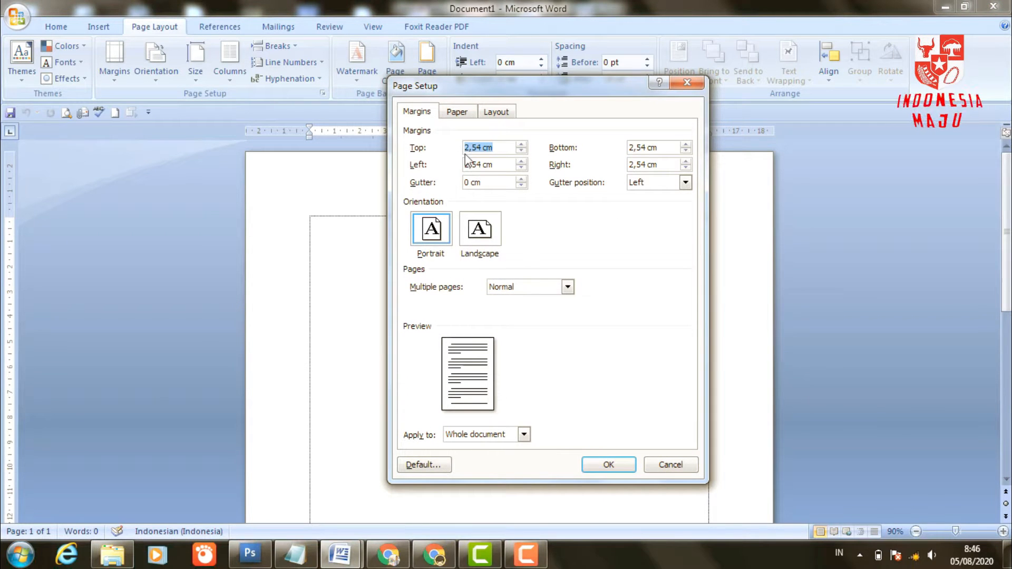
pyautogui.click(341, 554)
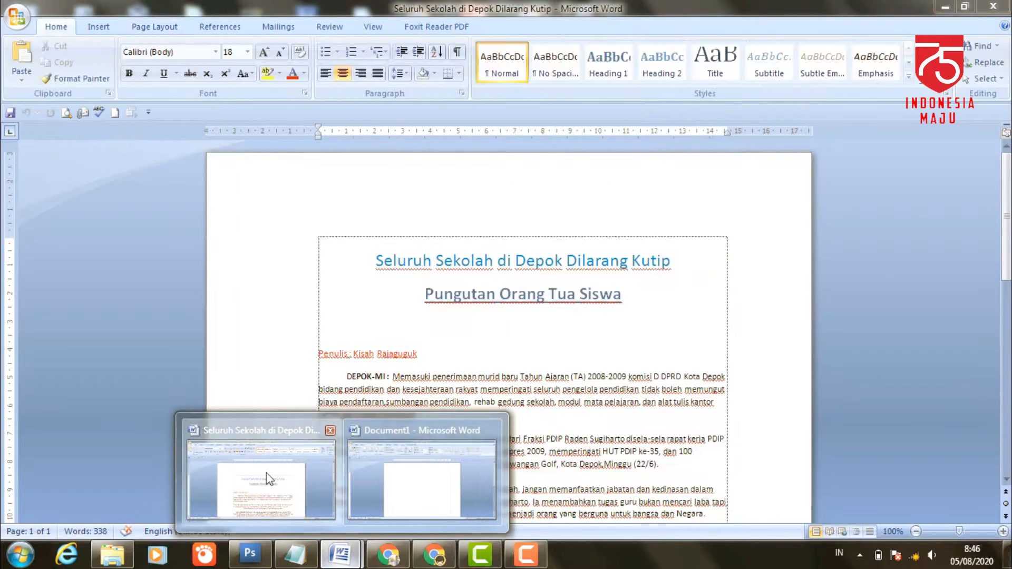
pyautogui.click(266, 473)
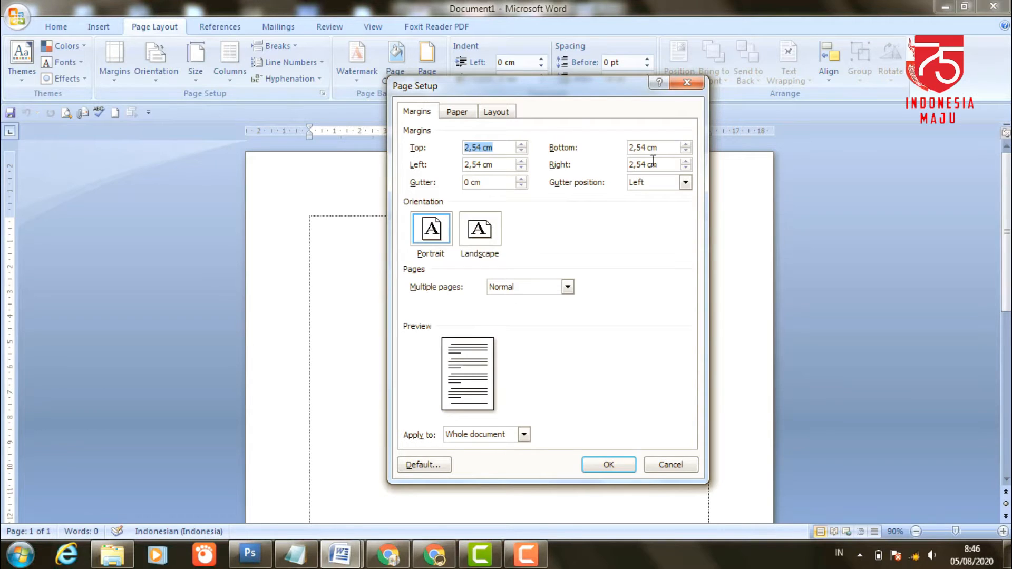
pyautogui.click(687, 83)
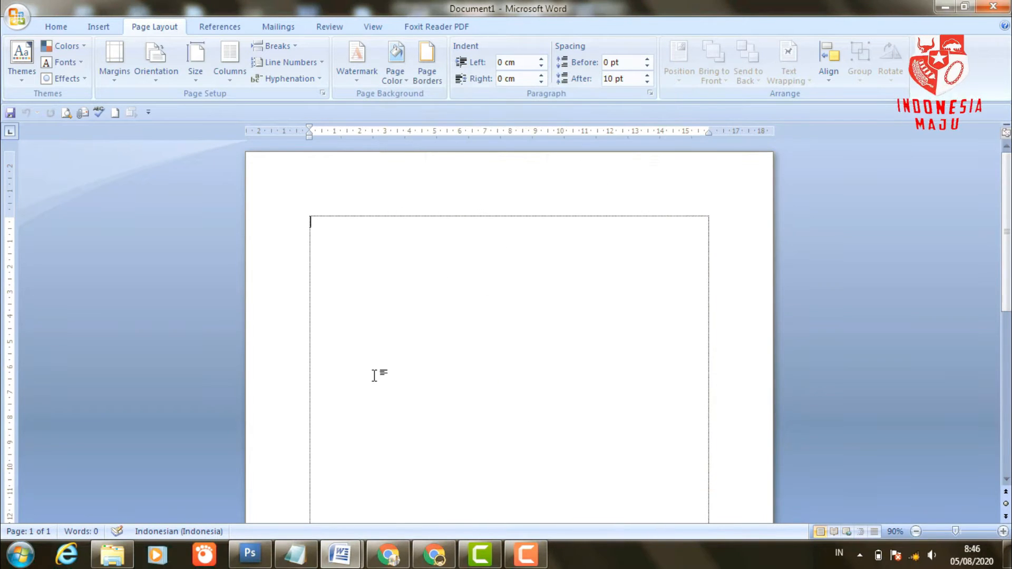
# - Examine the page layout of the sample document, and switch back to the blank document
pyautogui.moveTo(329, 554)
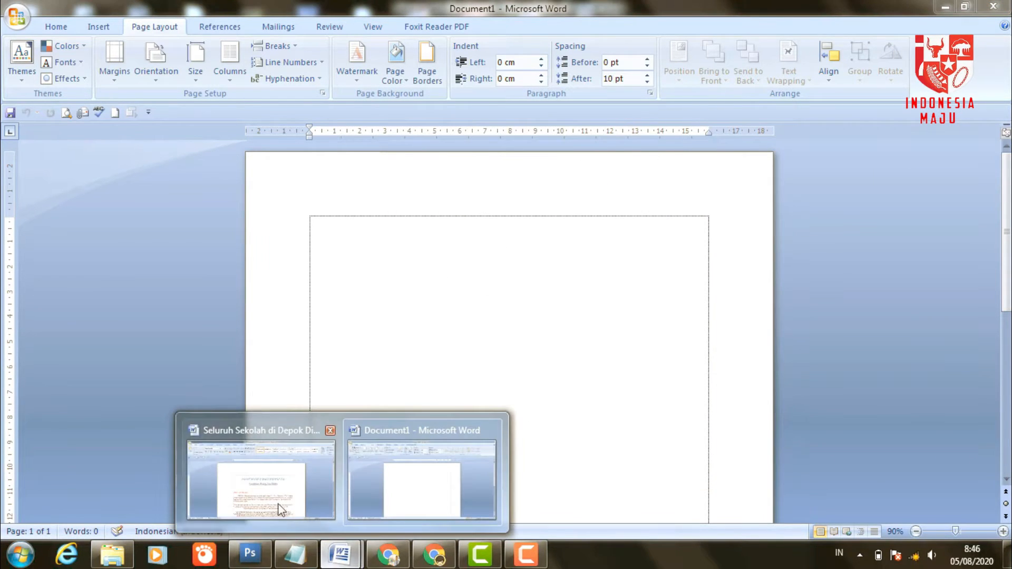
pyautogui.click(278, 506)
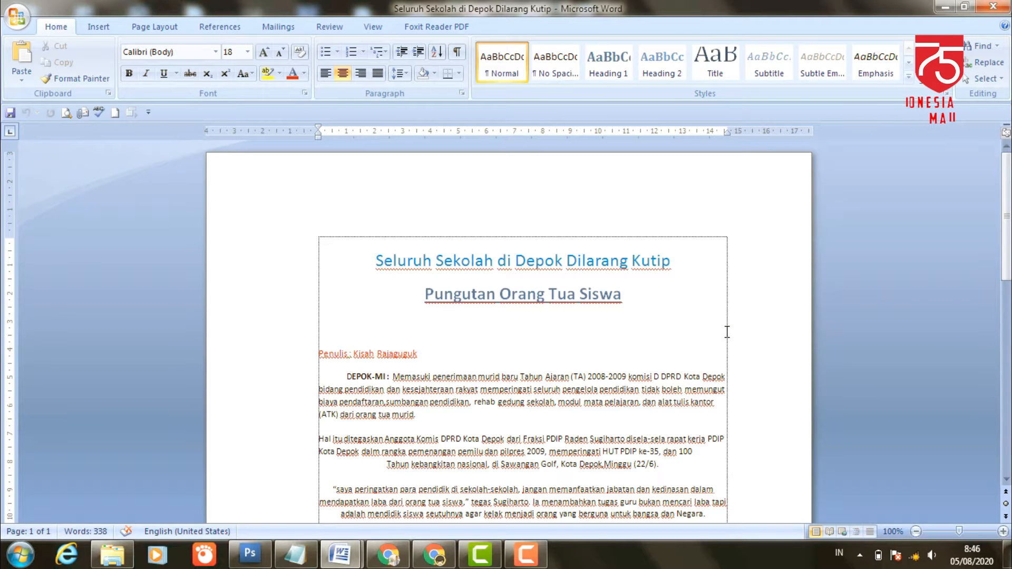
pyautogui.moveTo(1004, 206)
pyautogui.mouseDown()
pyautogui.moveTo(1005, 401)
pyautogui.moveTo(1005, 207)
pyautogui.mouseUp()
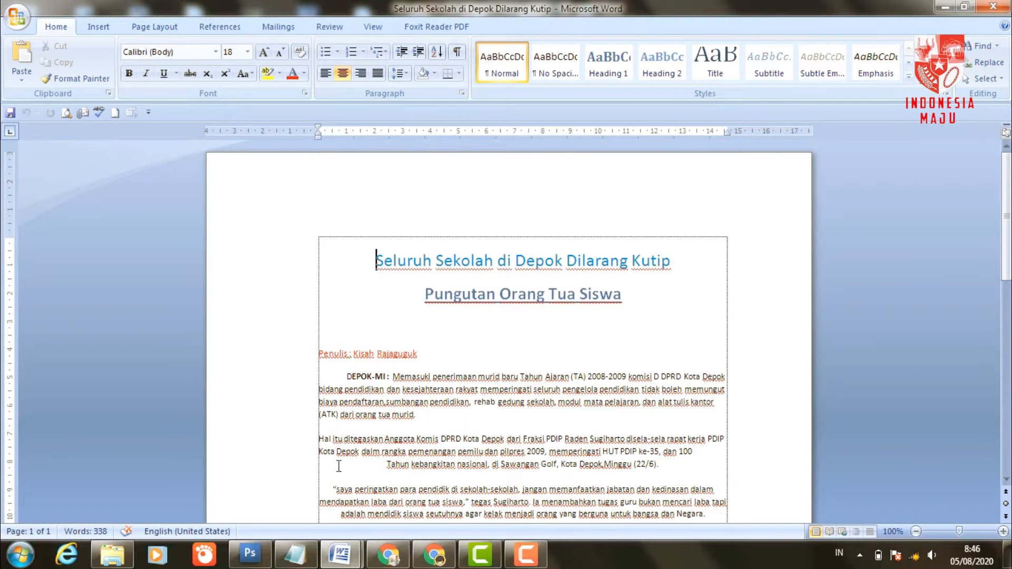
pyautogui.moveTo(346, 559)
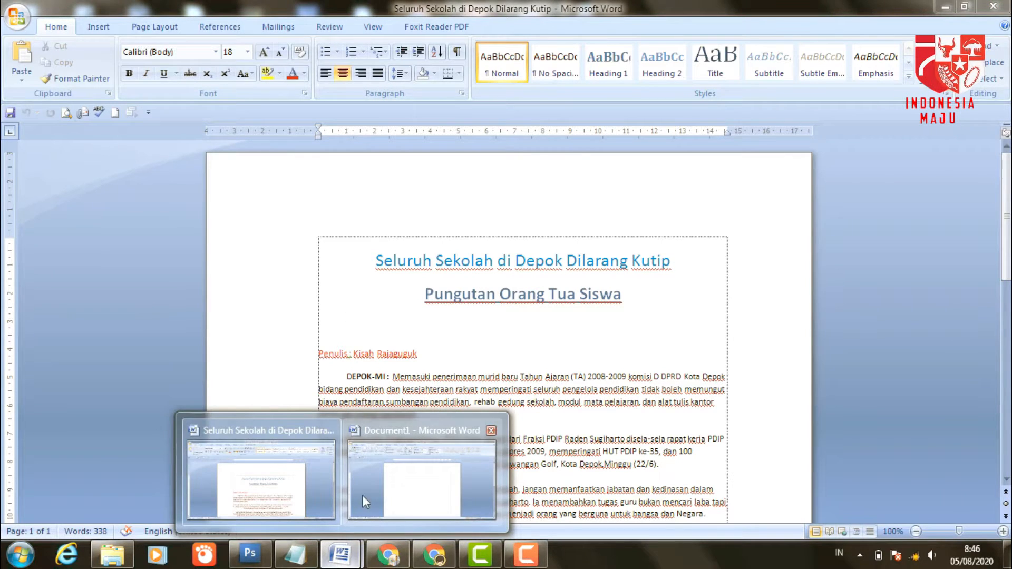
pyautogui.click(398, 484)
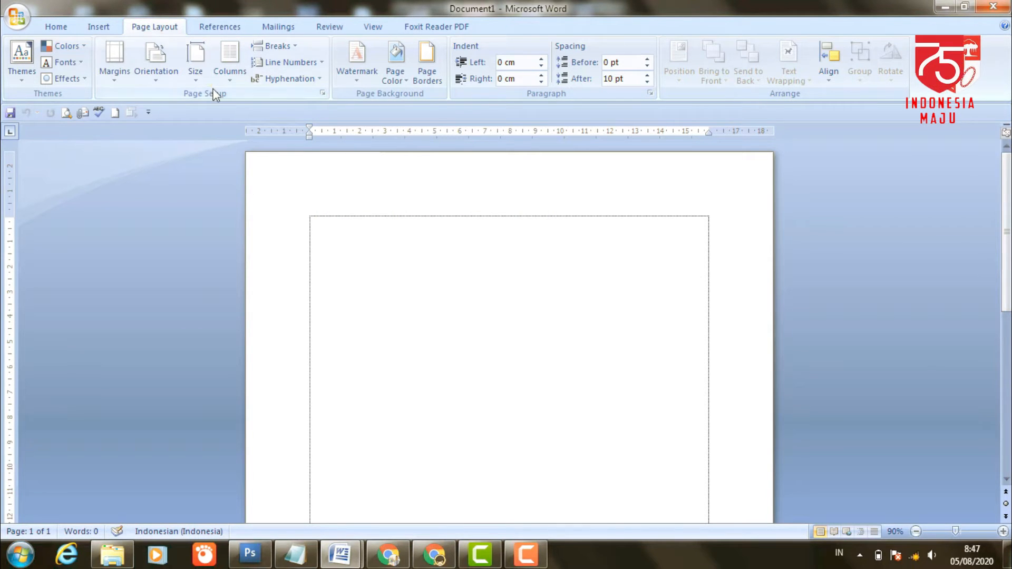
# - Set the blank document's top, bottom, left and right page margins to 3 cm each
pyautogui.click(322, 93)
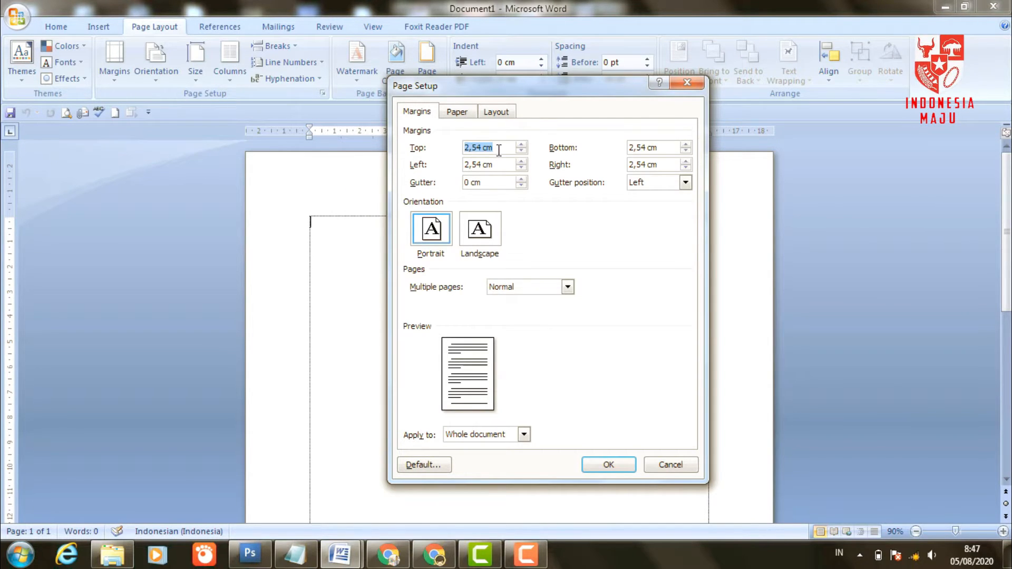
pyautogui.write('3')
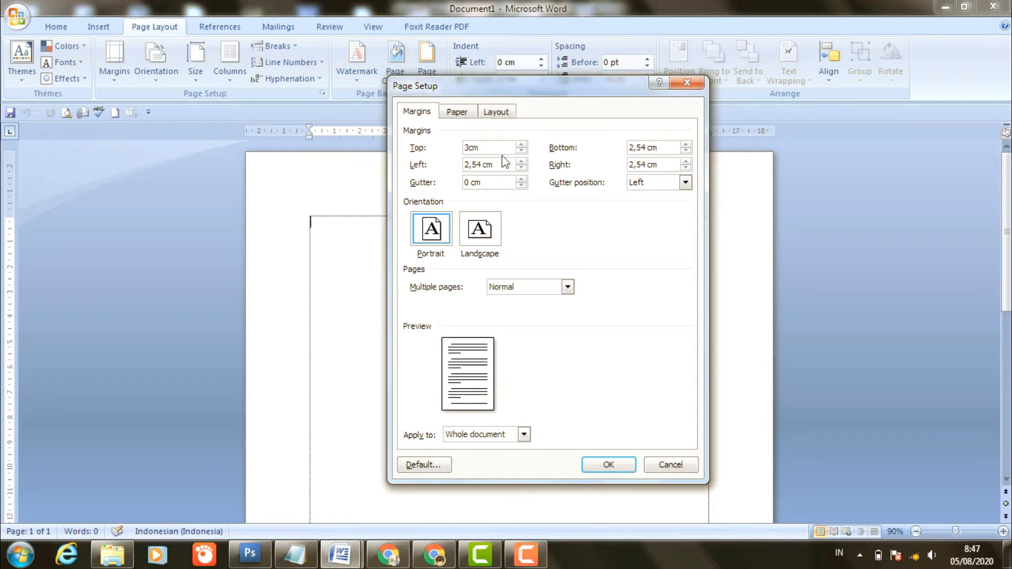
pyautogui.click(635, 148)
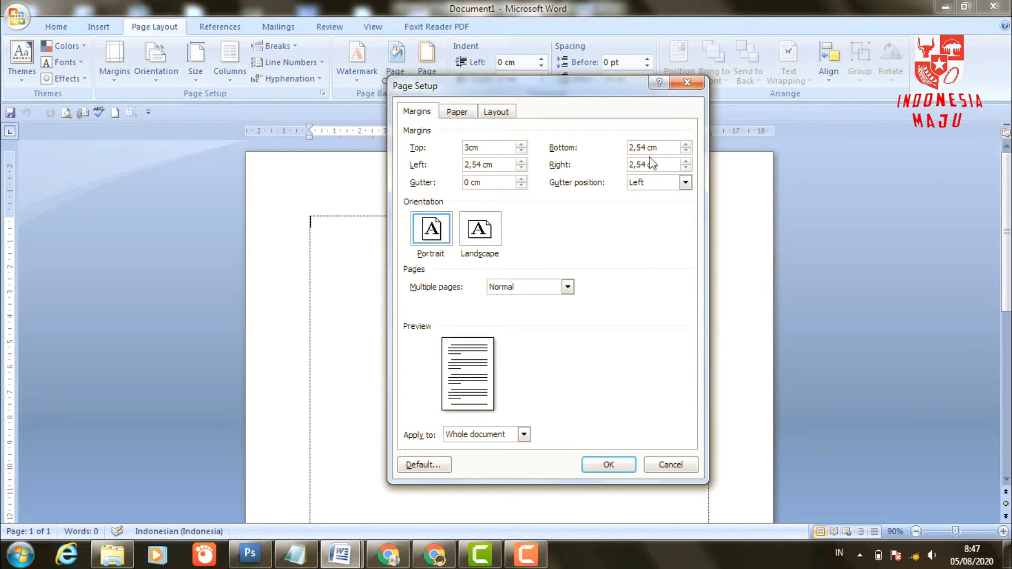
pyautogui.moveTo(648, 148); pyautogui.dragTo(613, 148)
pyautogui.write('3')
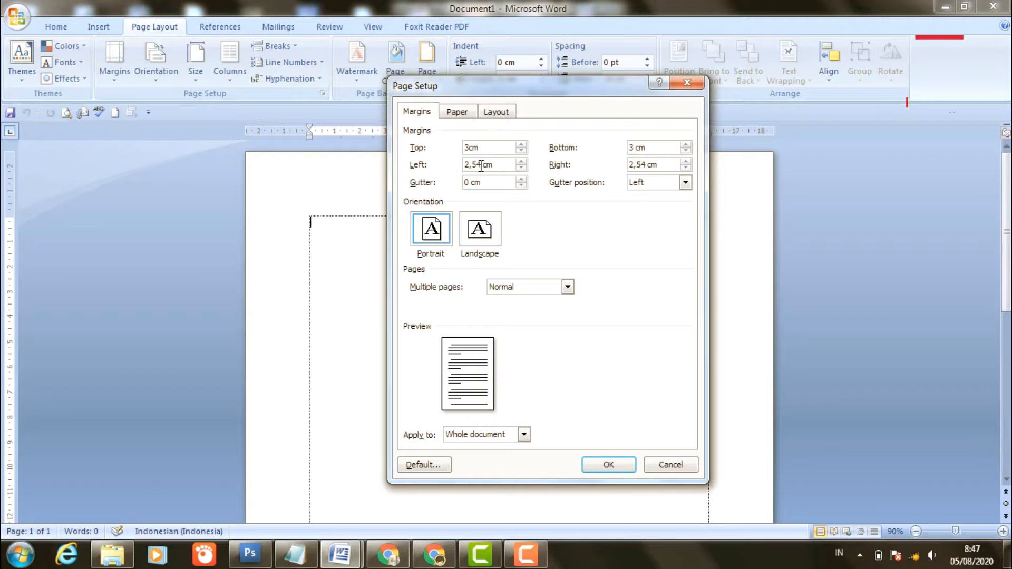
pyautogui.moveTo(481, 166); pyautogui.dragTo(443, 164)
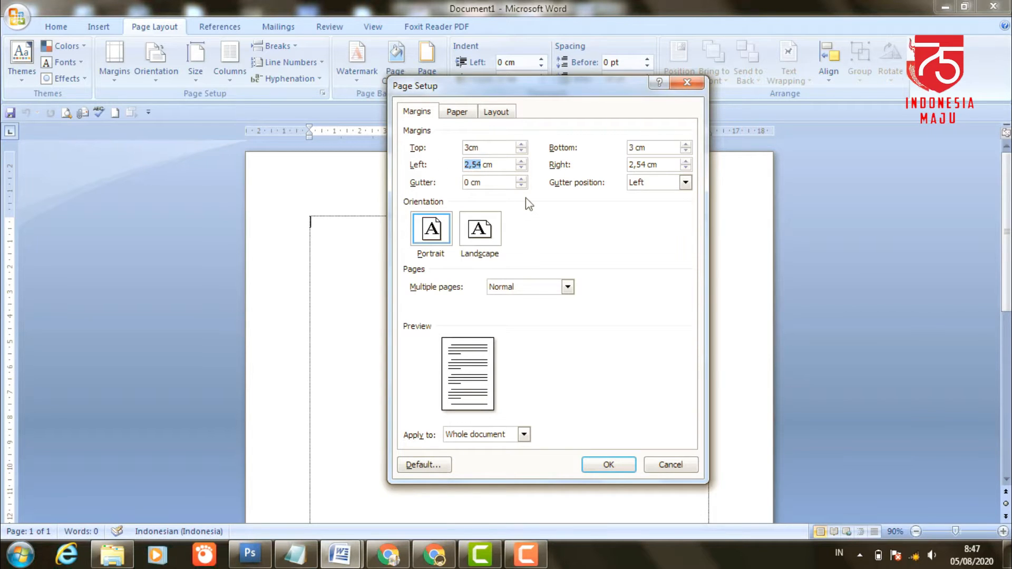
pyautogui.write('3')
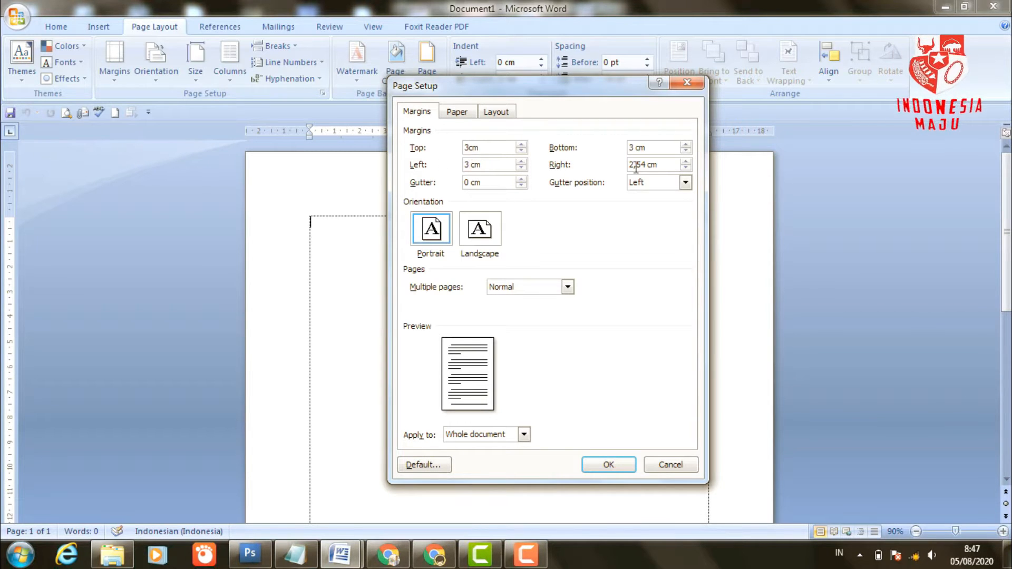
pyautogui.moveTo(648, 166); pyautogui.dragTo(621, 165)
pyautogui.write('3')
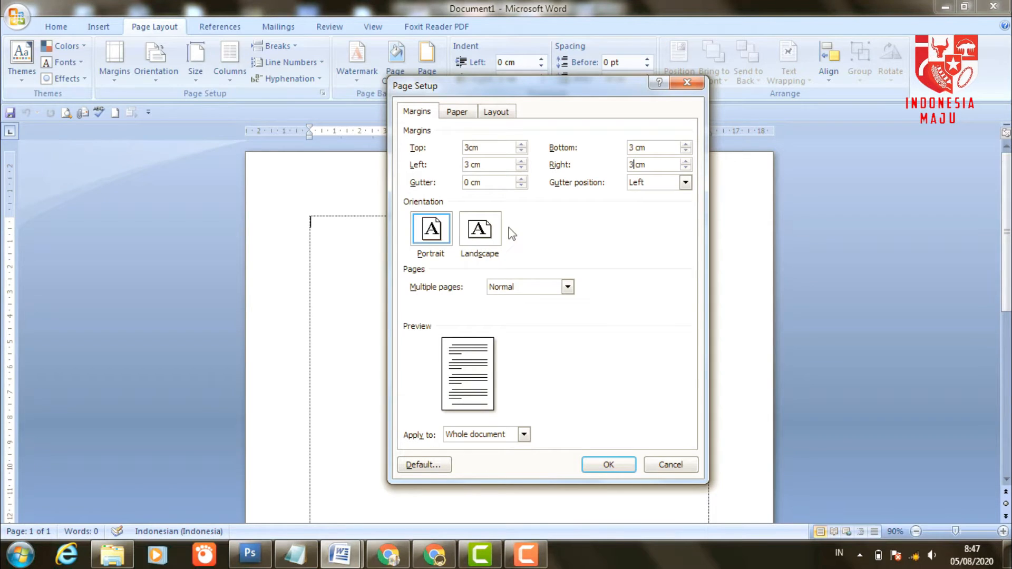
# - Keep the paper size at A4 and apply the page setup to the whole document
pyautogui.click(456, 112)
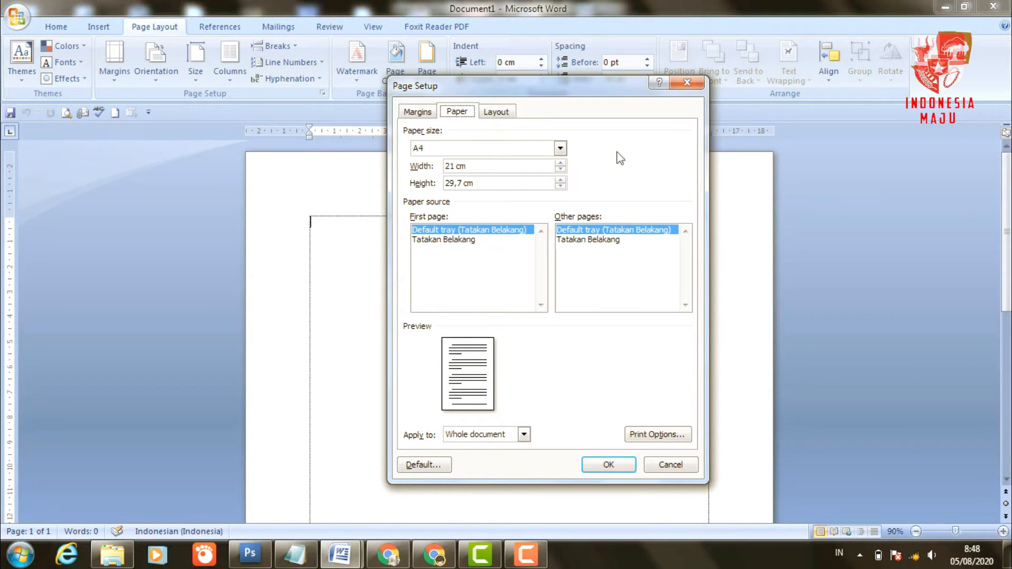
pyautogui.click(560, 148)
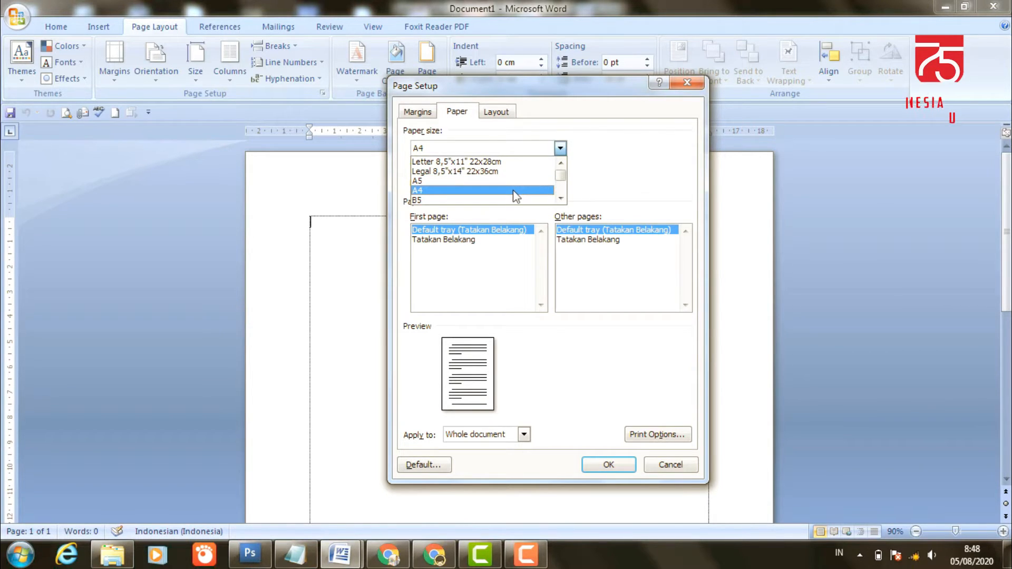
pyautogui.click(591, 159)
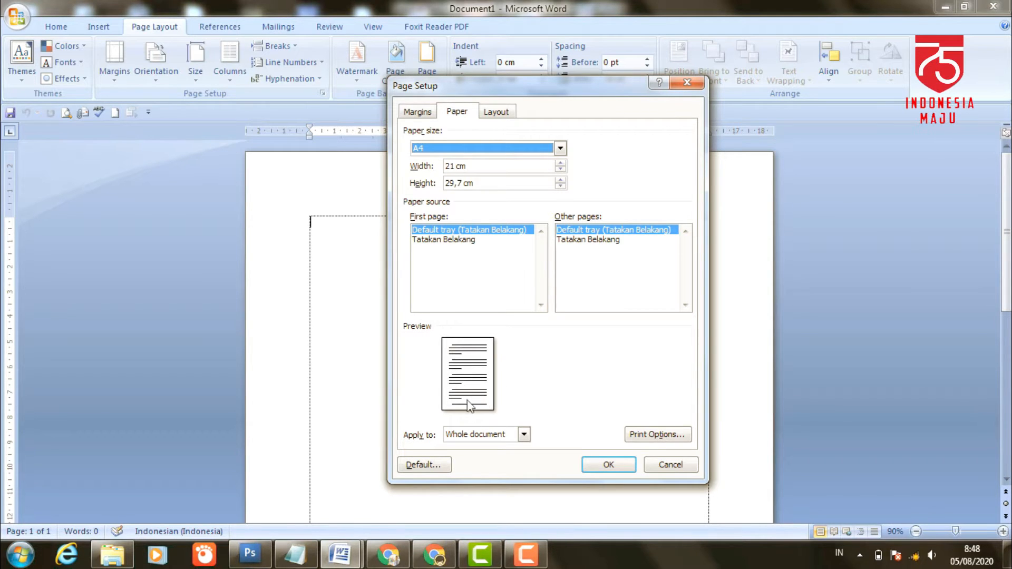
pyautogui.click(608, 465)
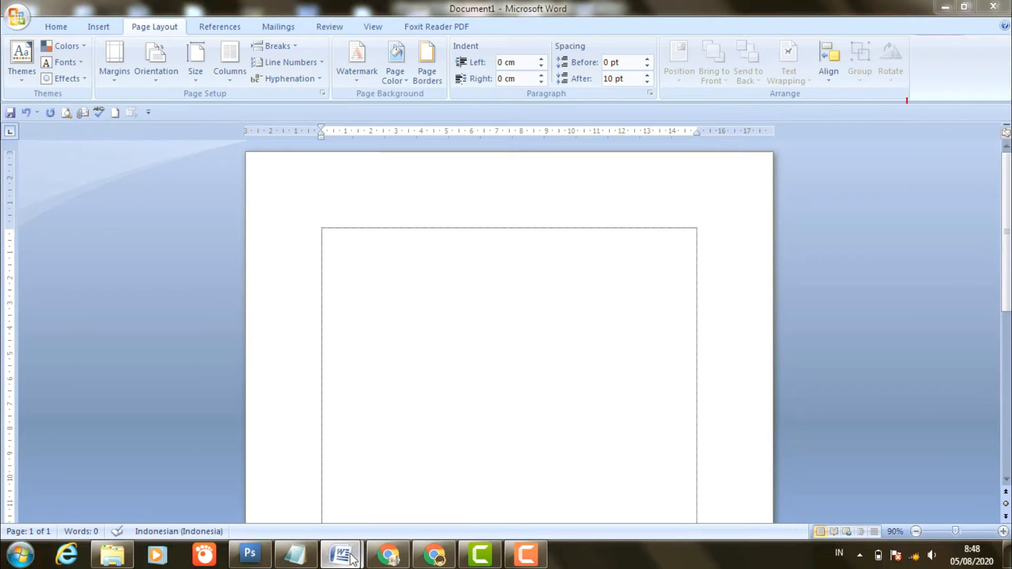
# - Check the title lines of the sample document, and return to the blank document
pyautogui.moveTo(340, 554)
pyautogui.click(306, 488)
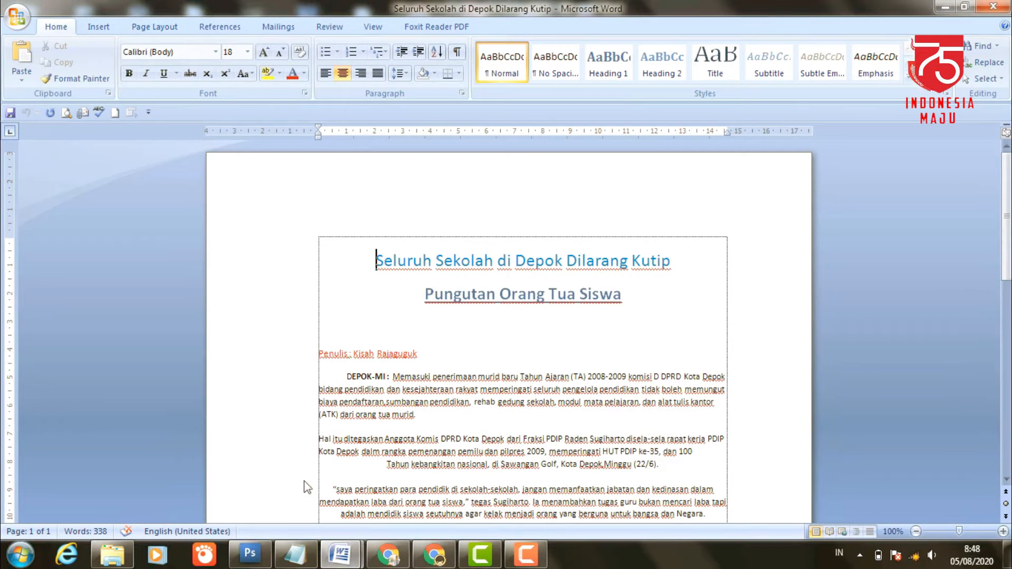
pyautogui.click(394, 265)
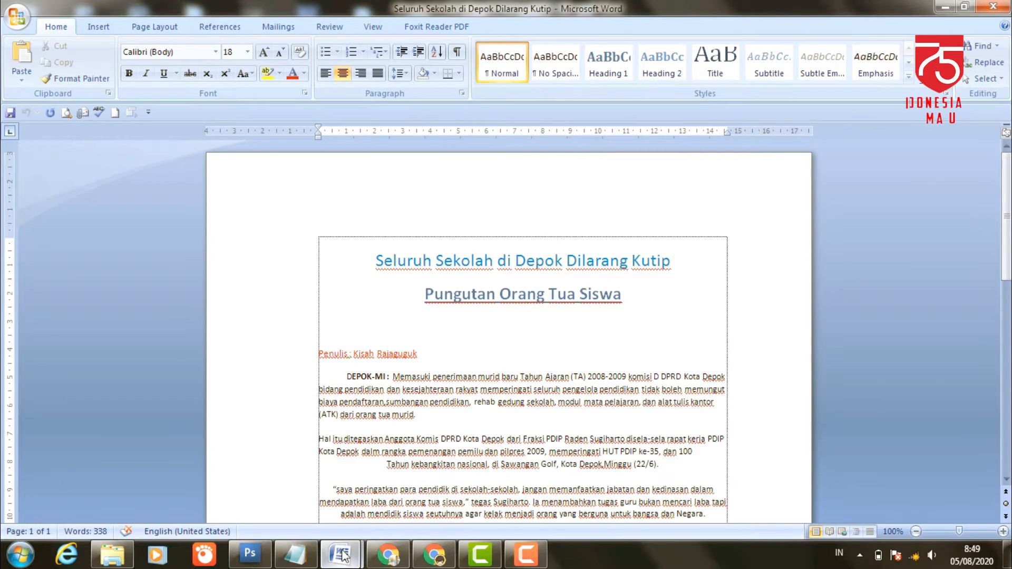
pyautogui.moveTo(340, 553)
pyautogui.click(432, 487)
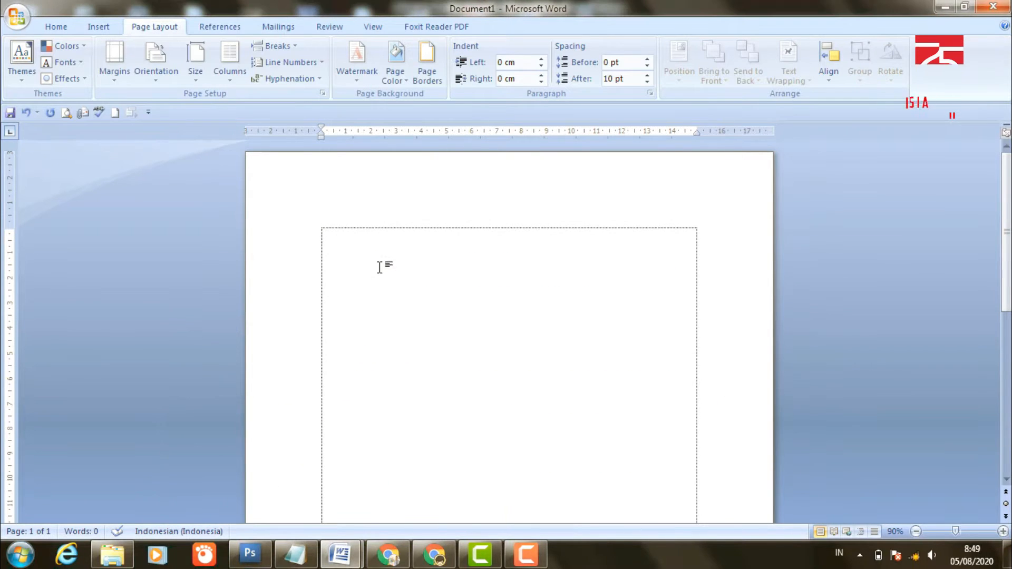
# - Try centre alignment on the empty first line, switching it back to left alignment
pyautogui.click(54, 27)
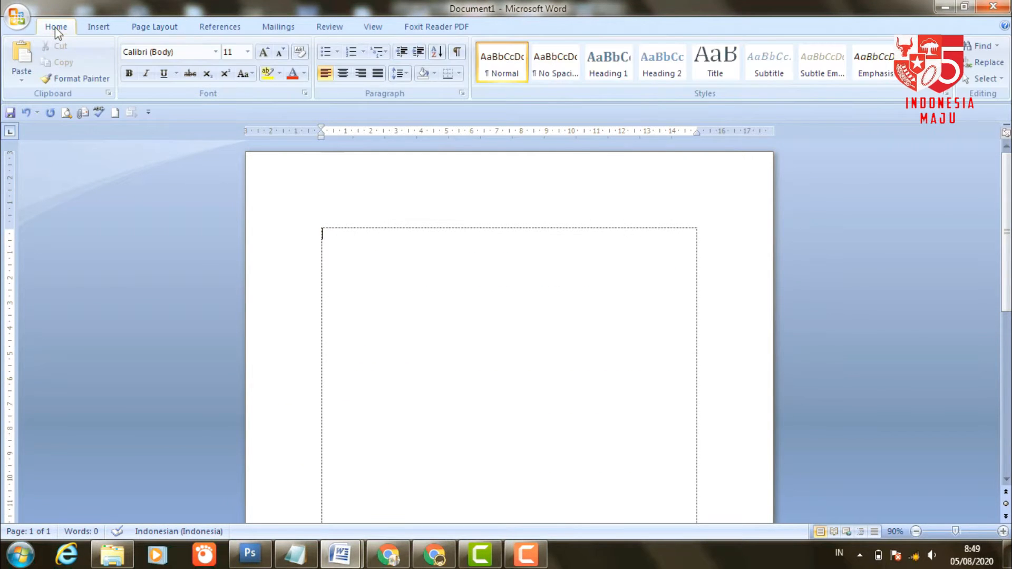
pyautogui.click(344, 77)
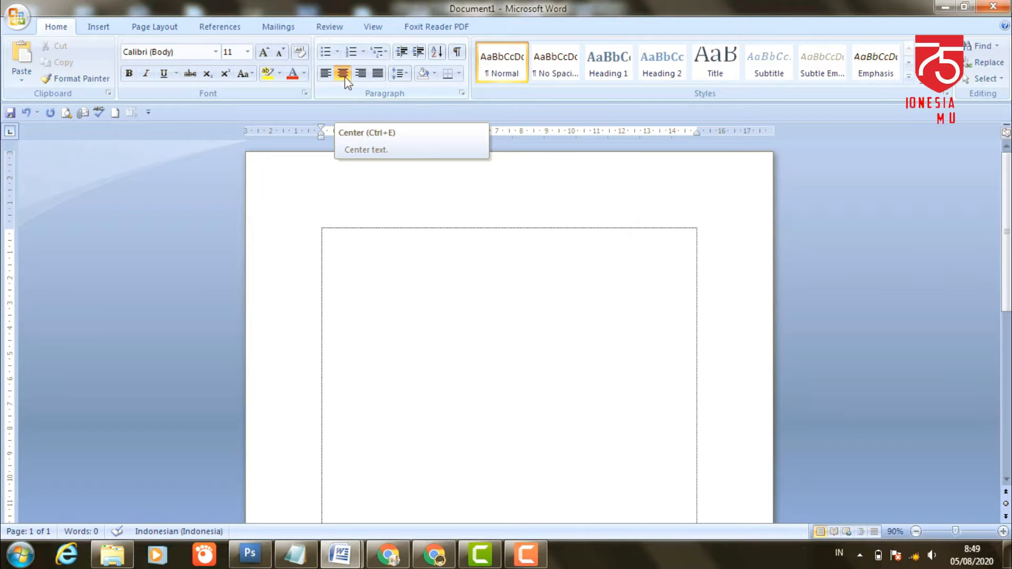
pyautogui.hotkey('ctrl', 'l')
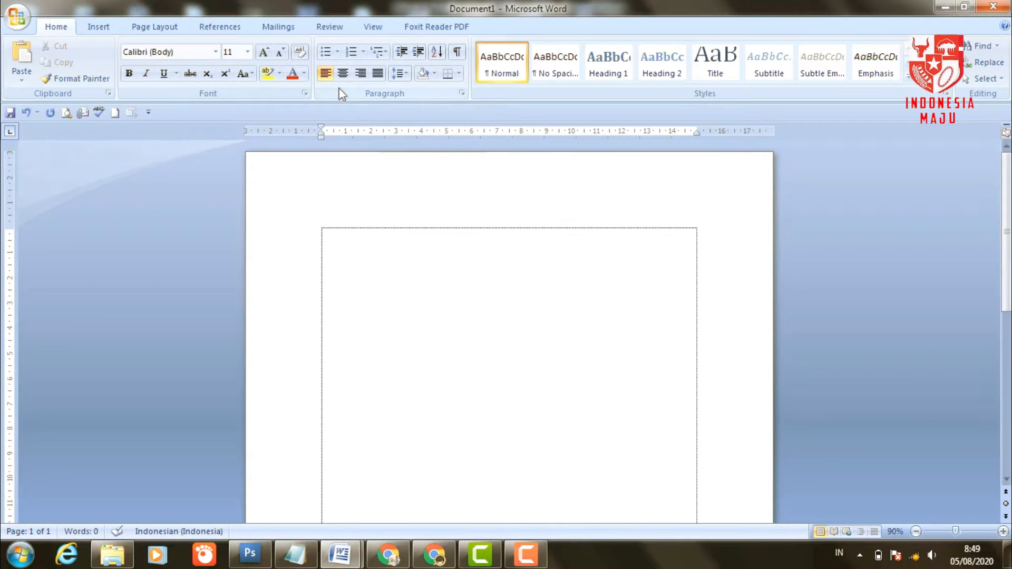
pyautogui.click(343, 75)
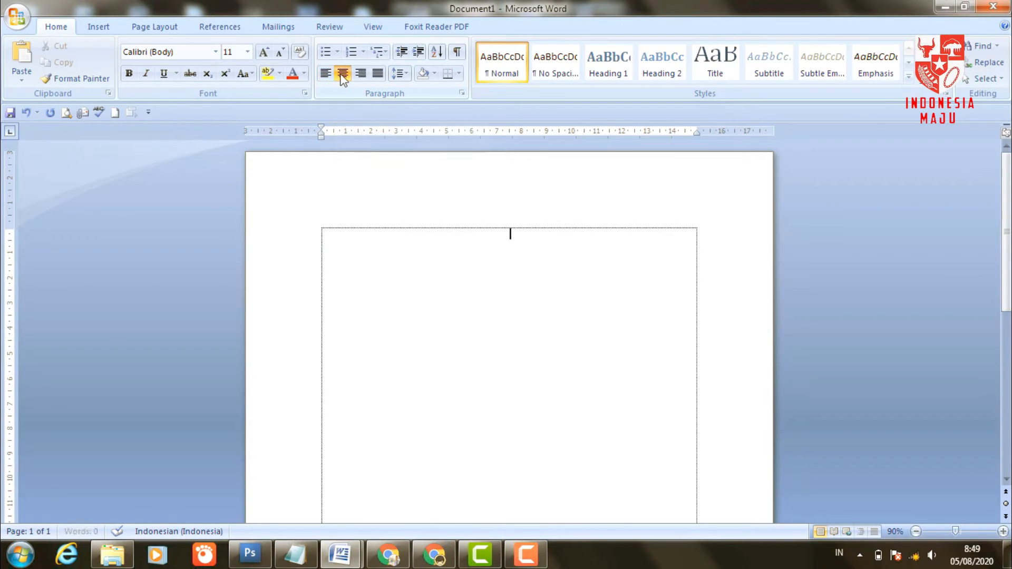
pyautogui.click(343, 75)
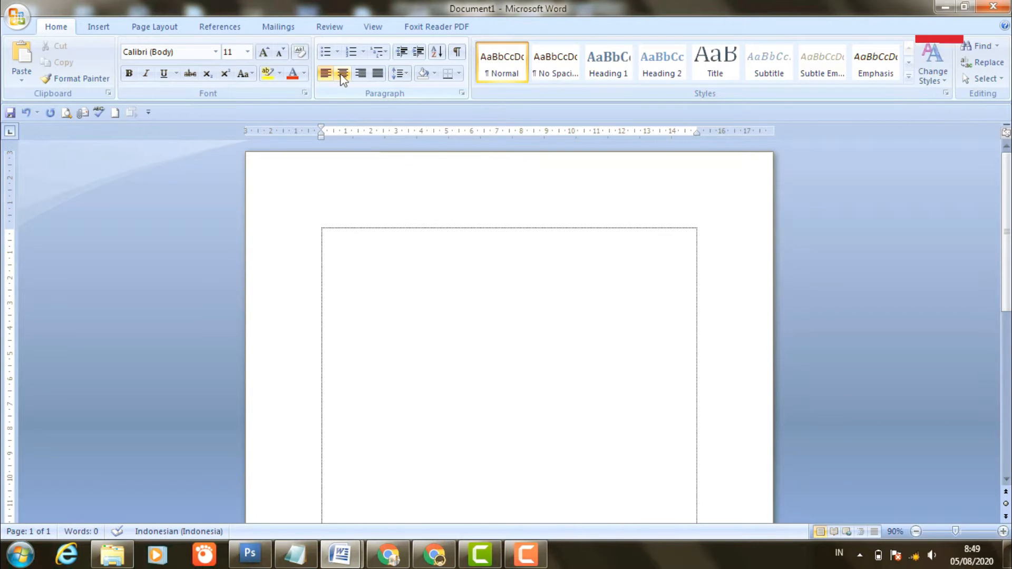
# - Centre the first line and enter the title "SELURUH SEKOLAH DI DEPOK DILARANG KUTIP", consulting the sample document for the wording
pyautogui.click(342, 75)
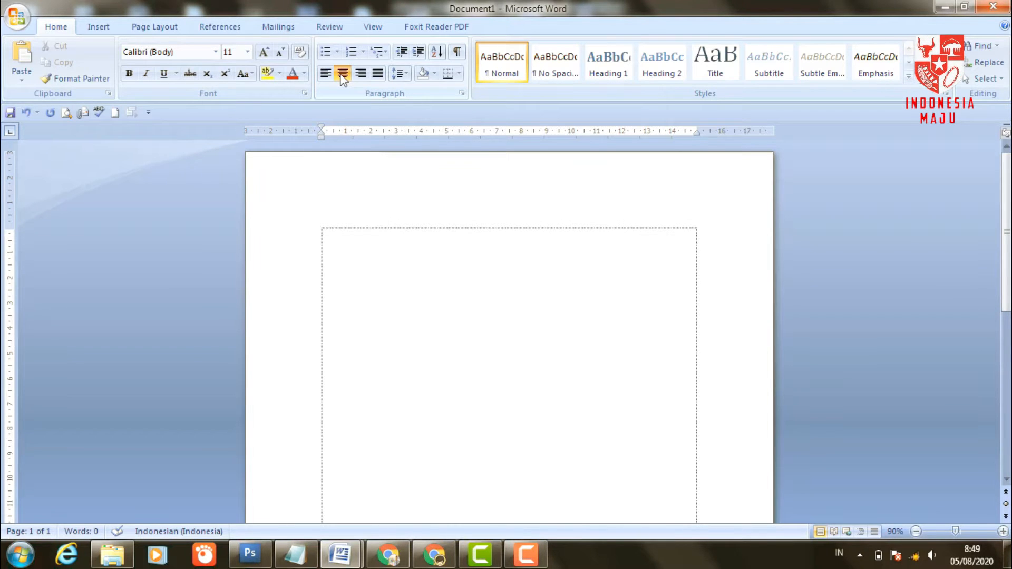
pyautogui.write('SE')
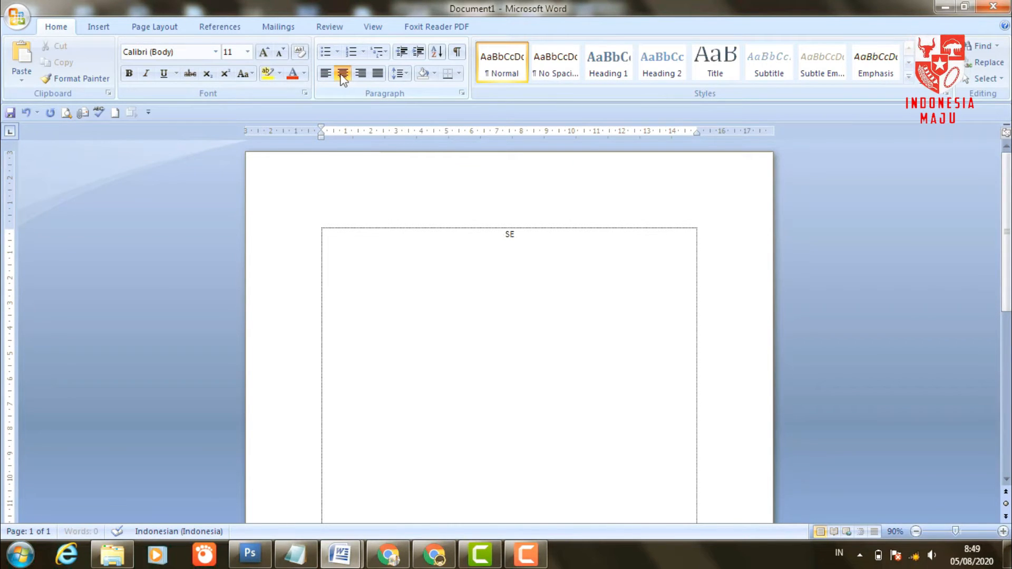
pyautogui.write('LURUH')
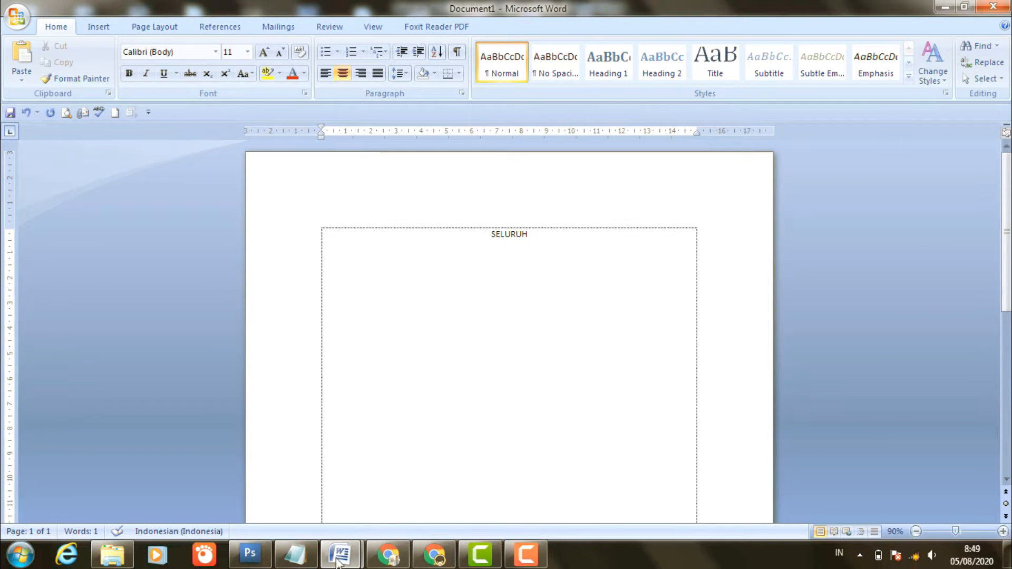
pyautogui.moveTo(340, 555)
pyautogui.click(298, 475)
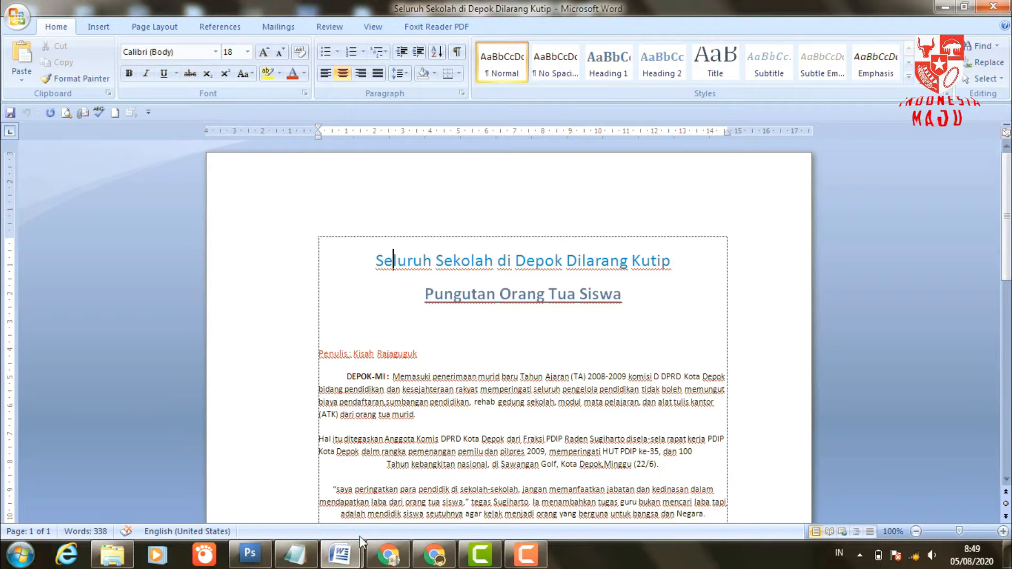
pyautogui.moveTo(352, 549)
pyautogui.click(419, 498)
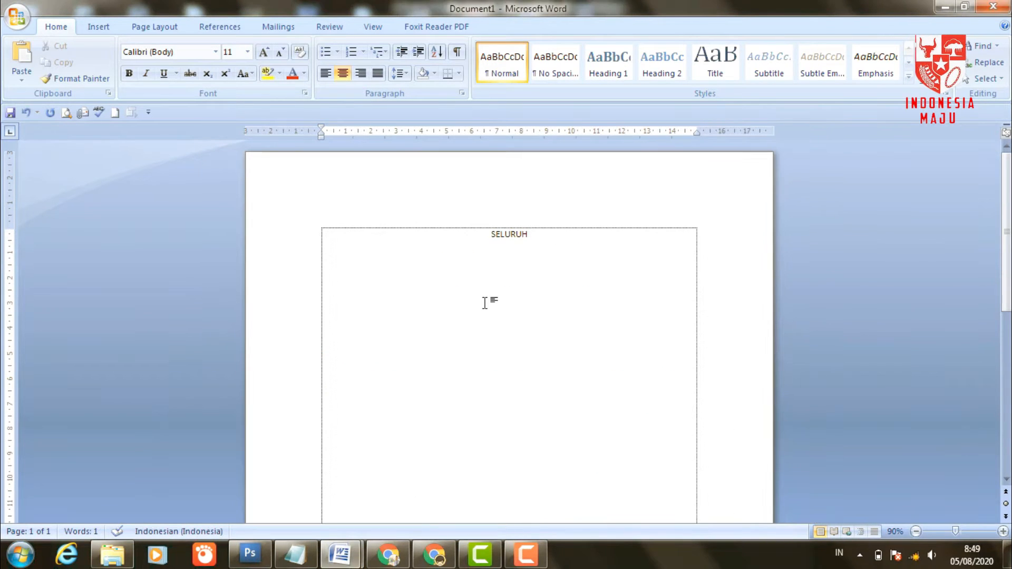
pyautogui.write('SEKO')
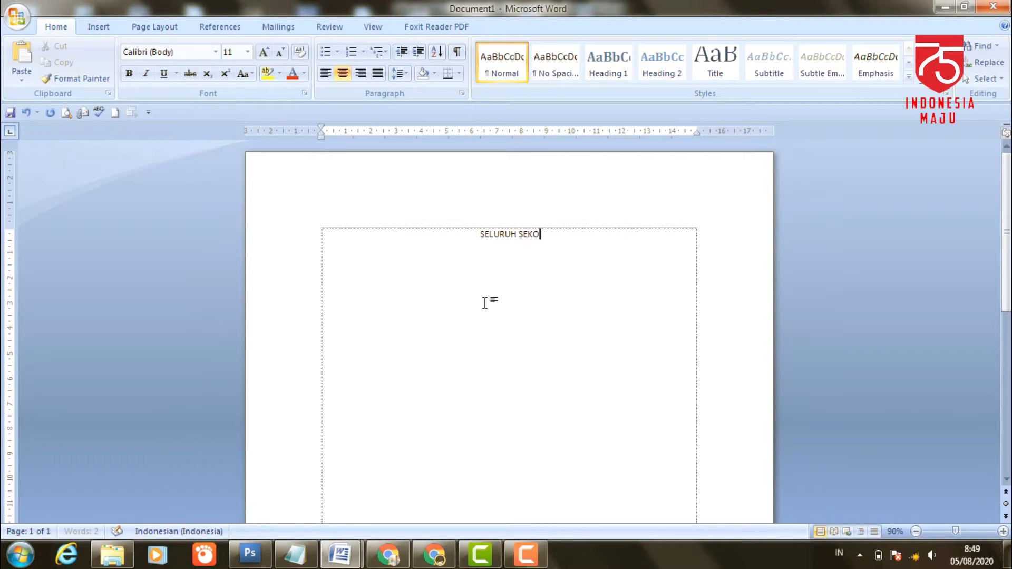
pyautogui.write('LAH DI DEP')
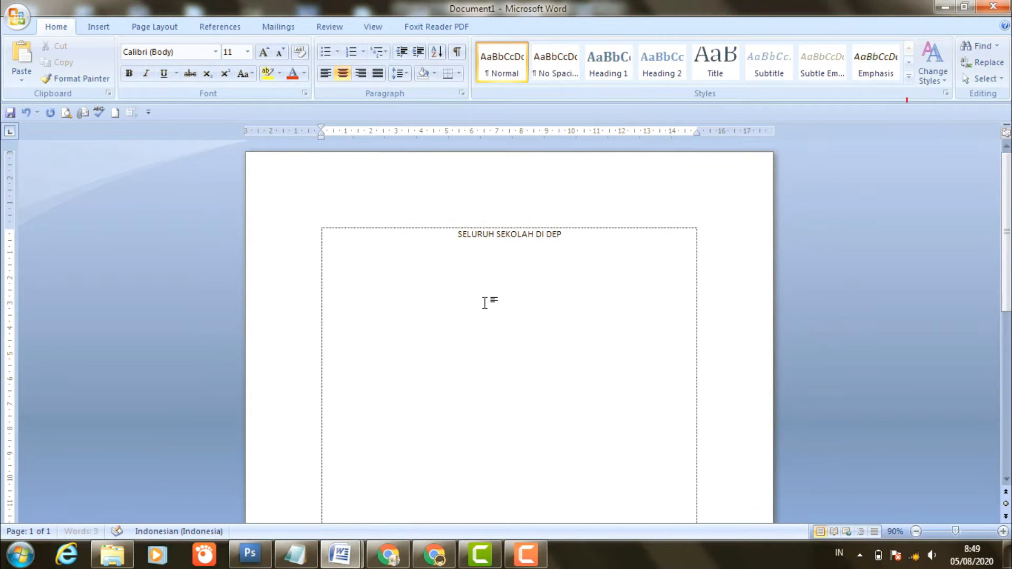
pyautogui.write('OK DILARA')
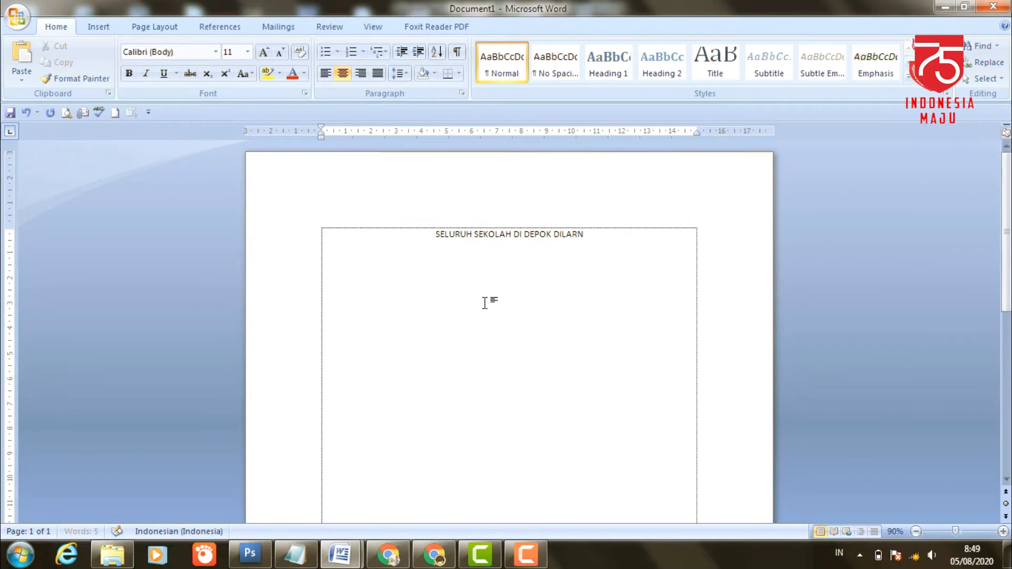
pyautogui.write('NG KUTIP')
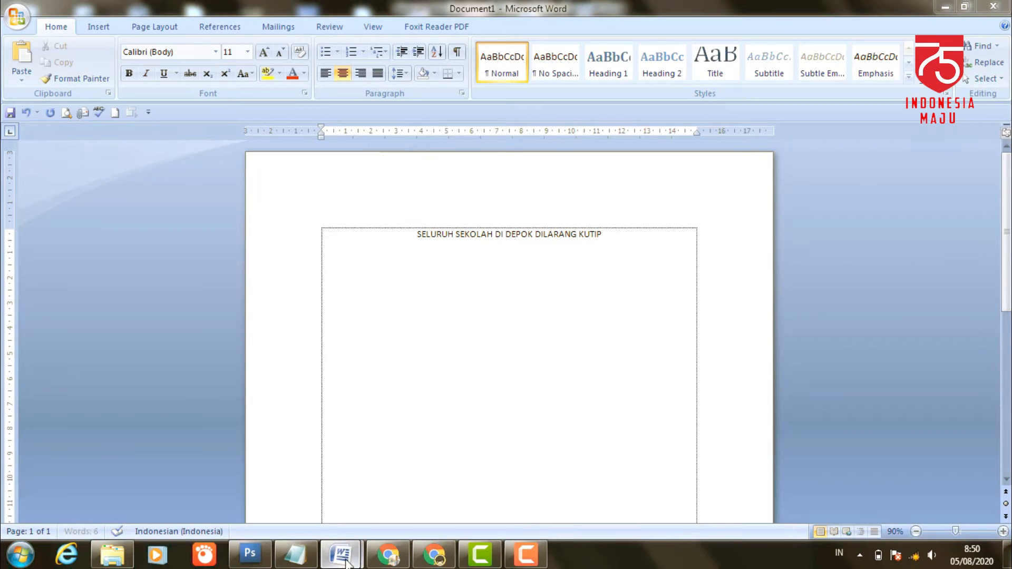
# - Check the title's font size in the sample document, and set the new document's title to size 18
pyautogui.moveTo(340, 554)
pyautogui.click(285, 475)
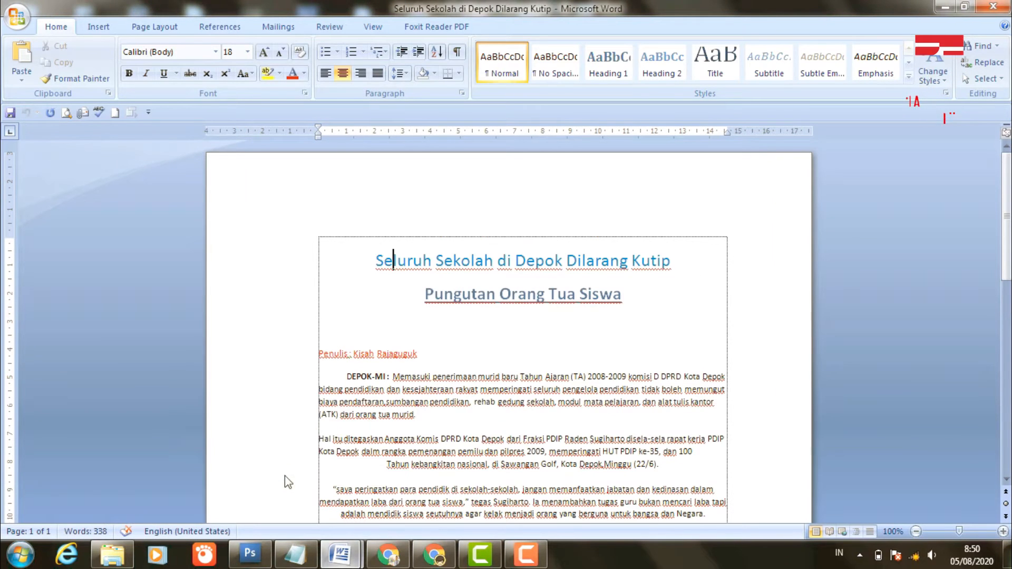
pyautogui.click(409, 261)
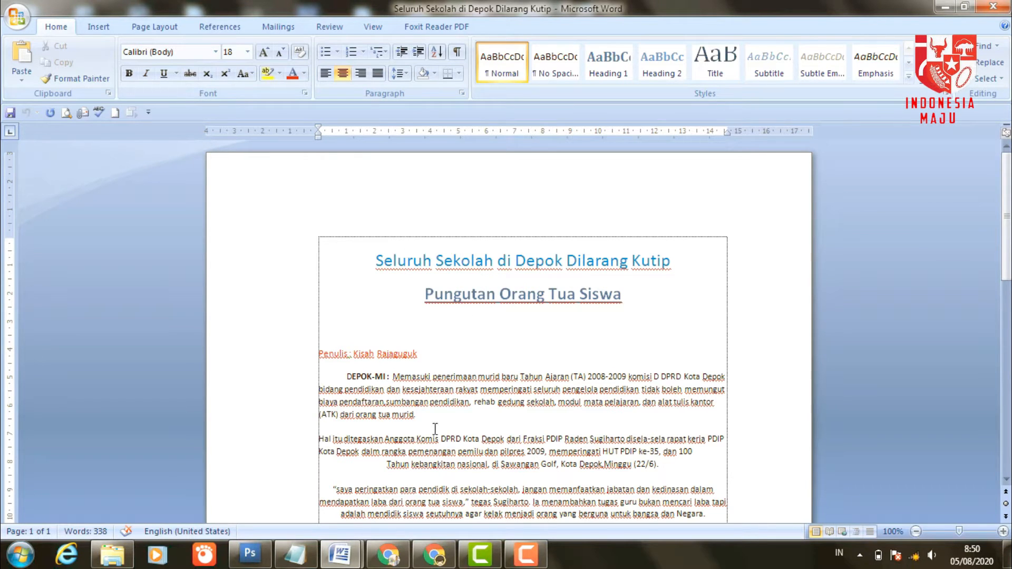
pyautogui.moveTo(347, 564)
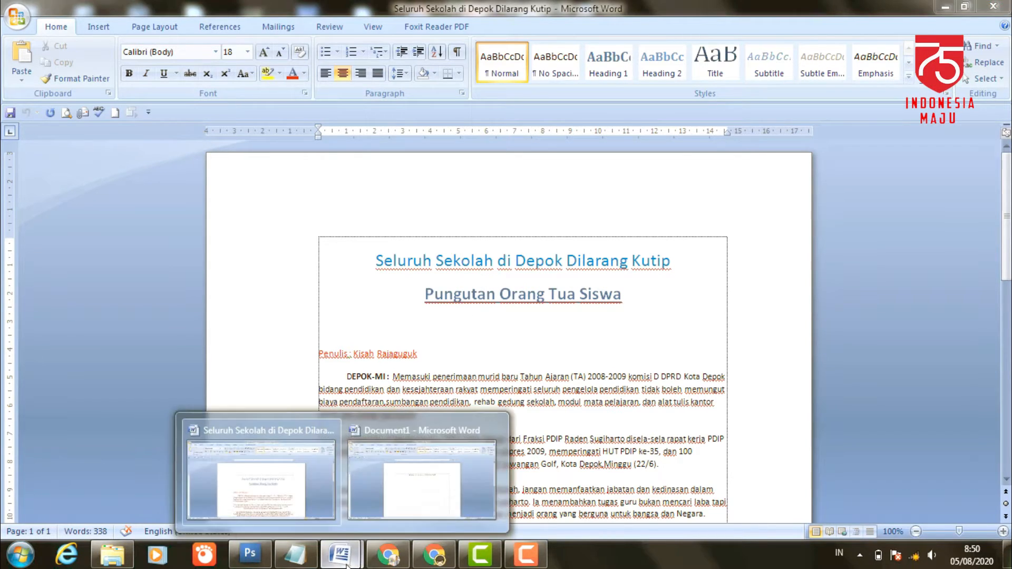
pyautogui.click(414, 508)
pyautogui.moveTo(416, 233); pyautogui.dragTo(634, 248)
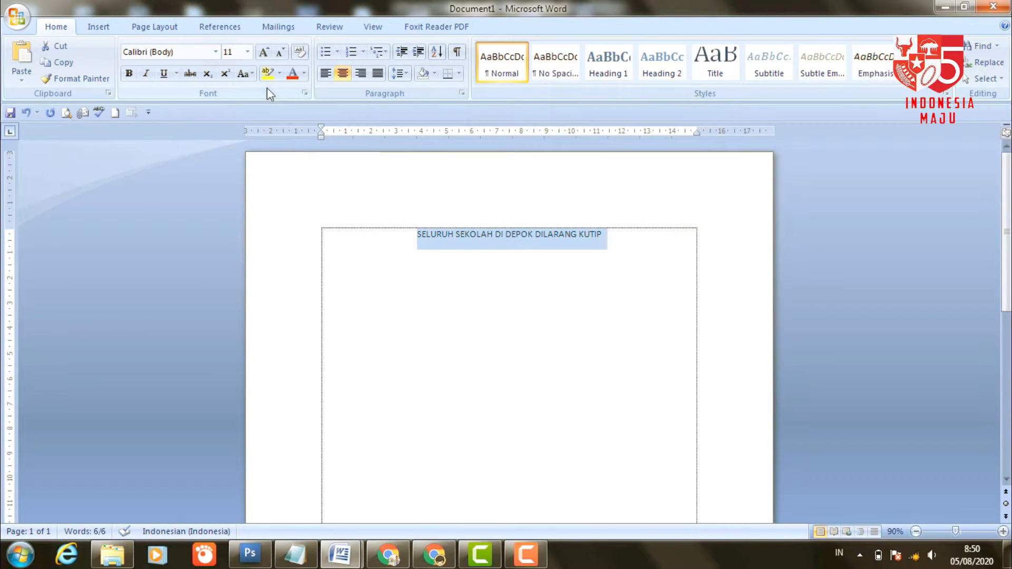
pyautogui.click(248, 52)
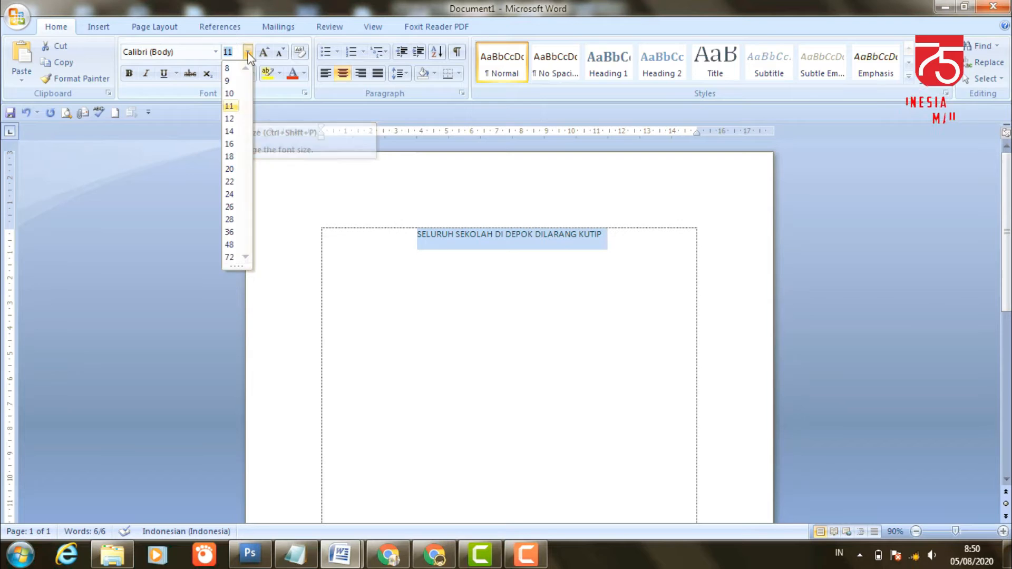
pyautogui.click(229, 157)
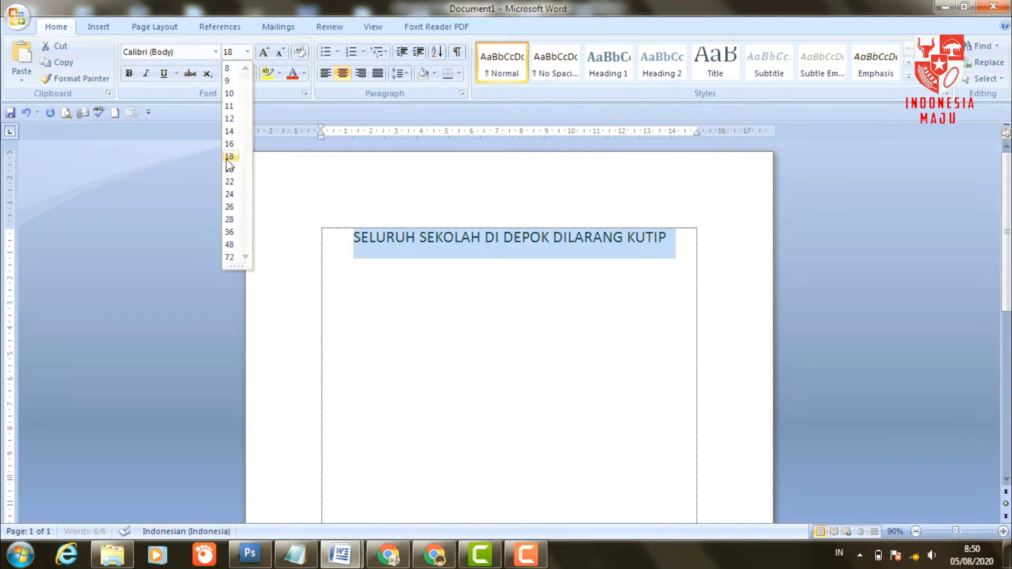
# - Browse the available fonts and try Cambria (Headings) on the title, switching it back to Calibri (Body)
pyautogui.click(216, 52)
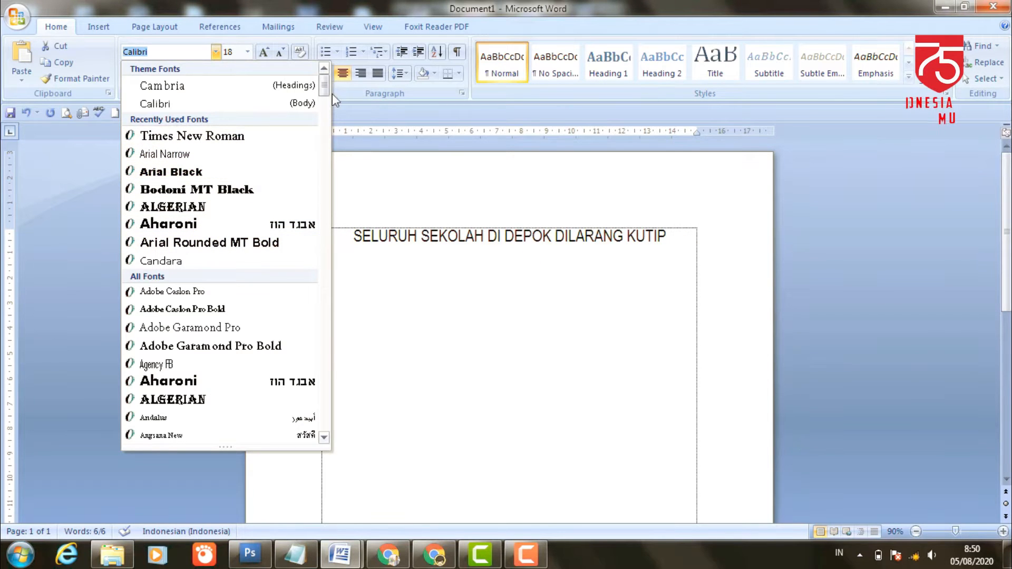
pyautogui.scroll(-1, 324, 86)
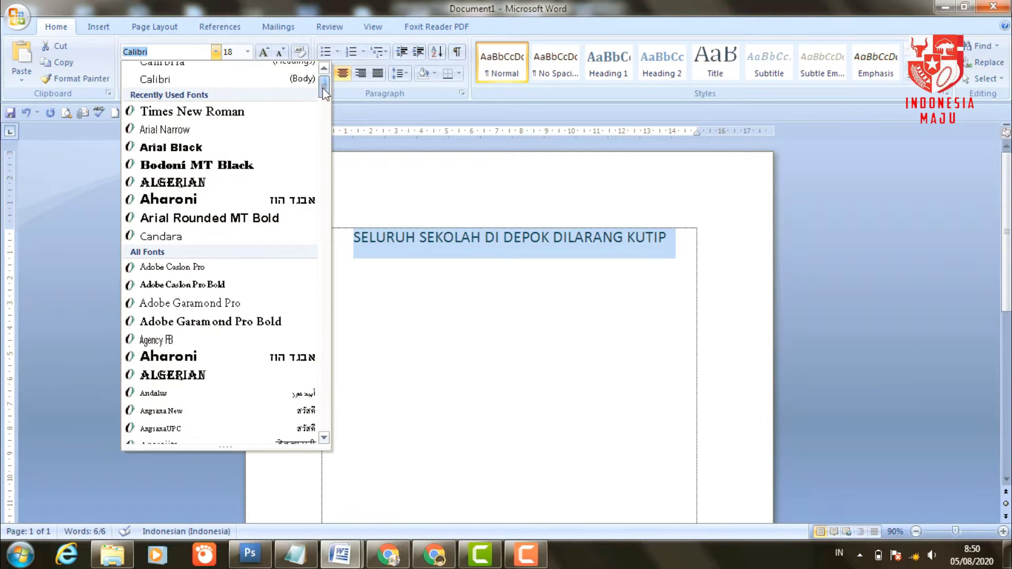
pyautogui.click(312, 80)
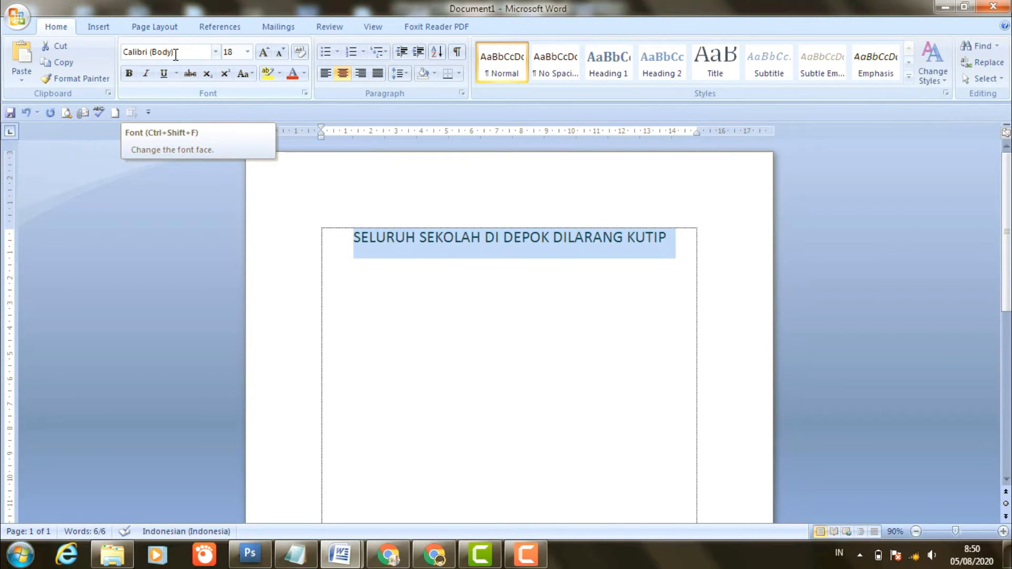
pyautogui.click(215, 52)
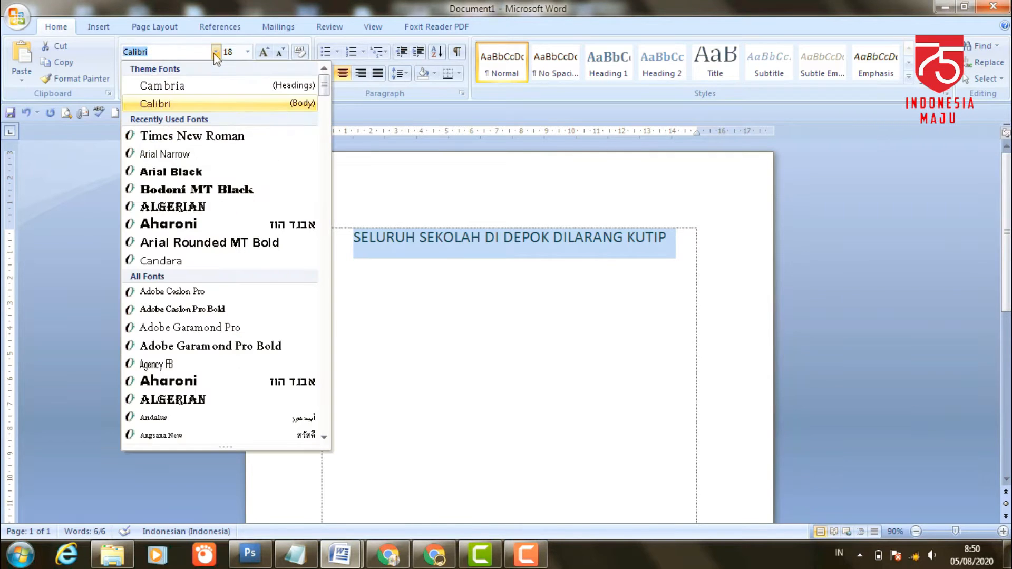
pyautogui.click(207, 85)
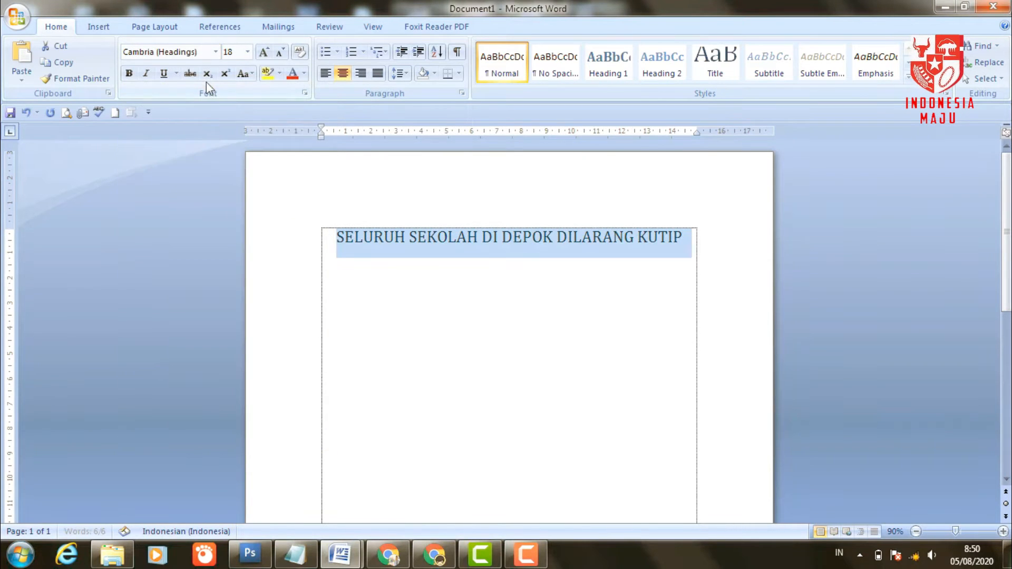
pyautogui.click(216, 51)
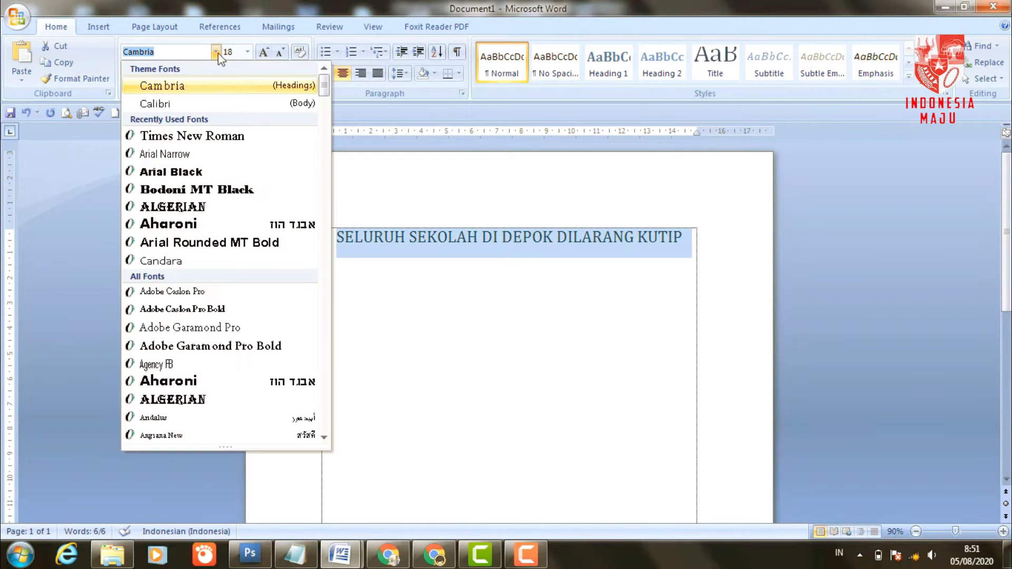
pyautogui.click(208, 99)
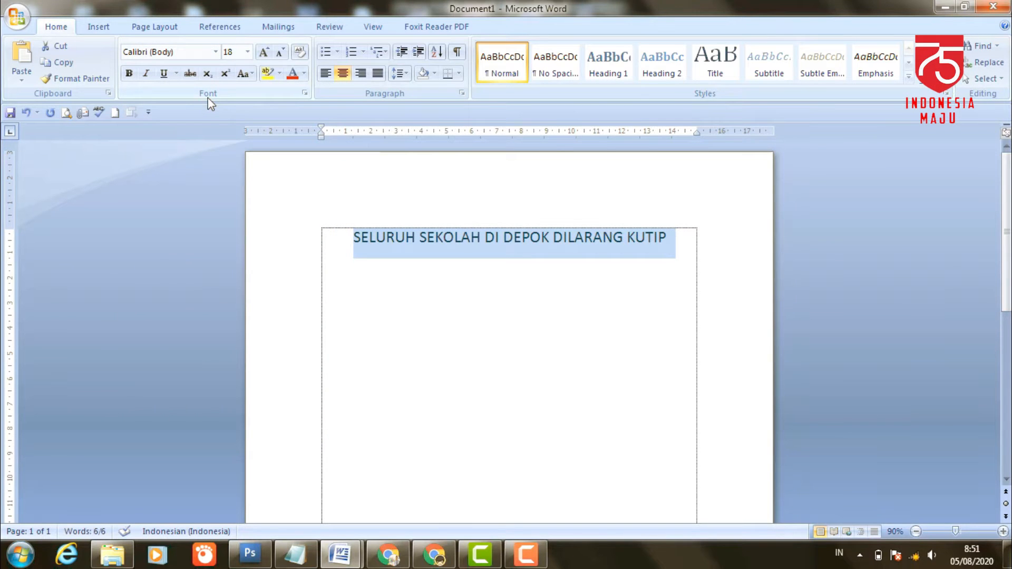
# - Colour the title text with a light blue theme colour, and start a new line below it
pyautogui.click(305, 75)
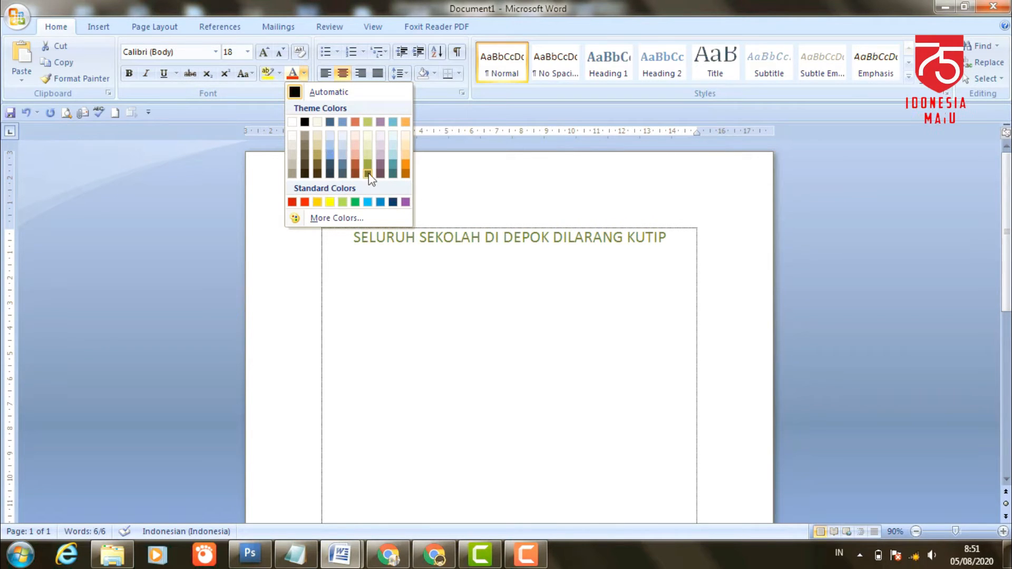
pyautogui.click(328, 152)
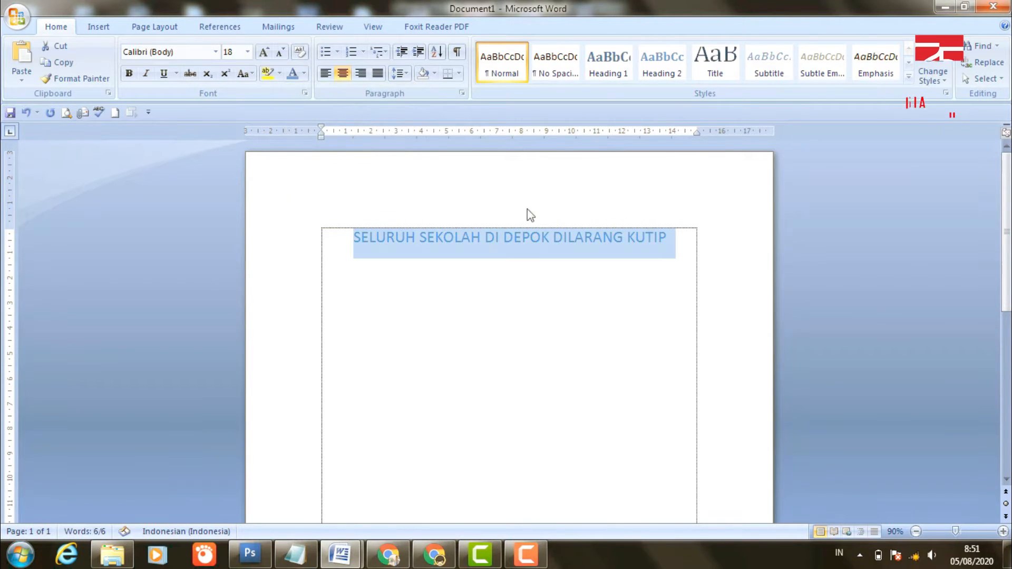
pyautogui.click(673, 237)
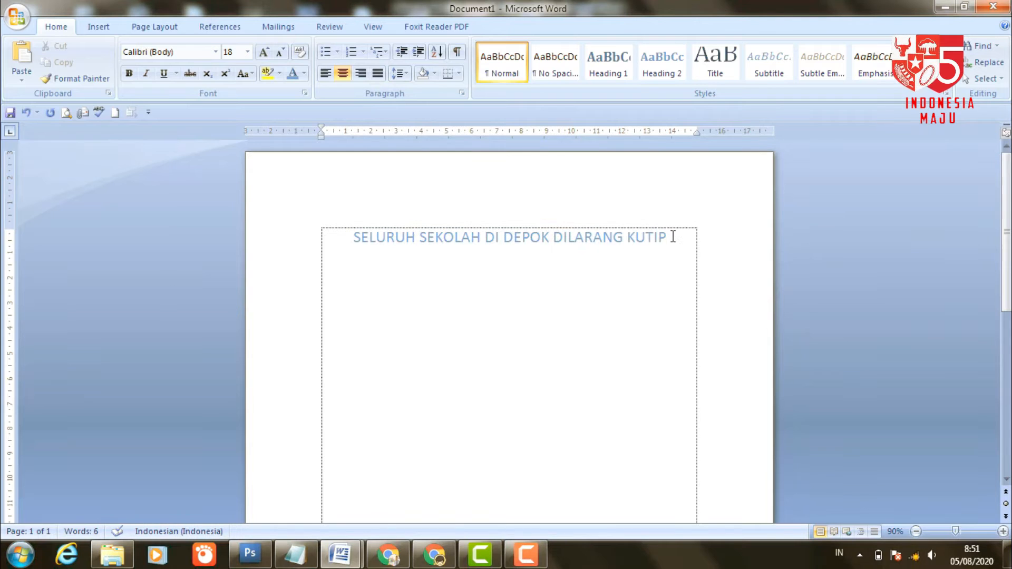
pyautogui.press('Return')
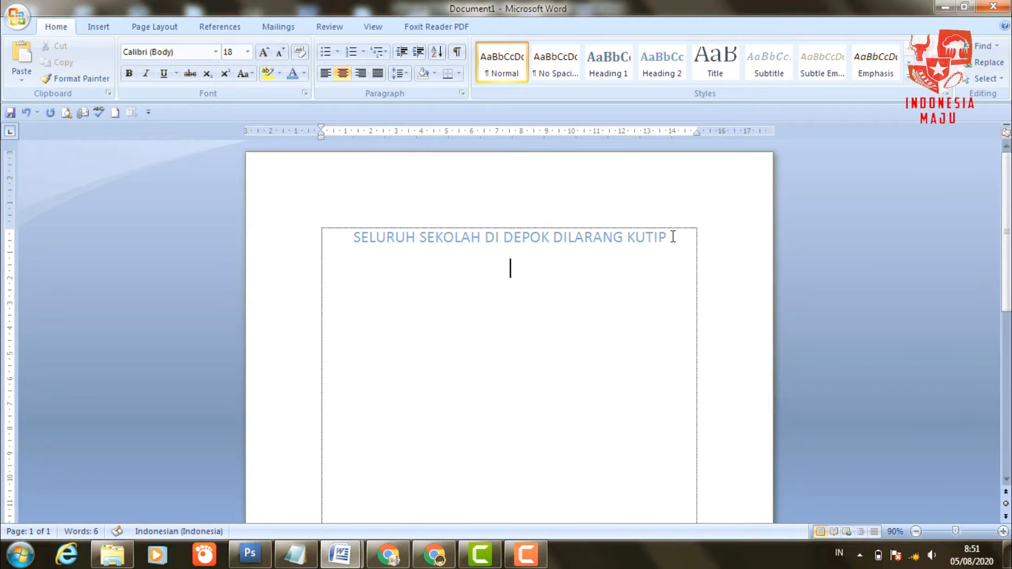
# - Compare the title with its capitalisation in the sample document, and return to the new document
pyautogui.click(345, 559)
pyautogui.click(289, 480)
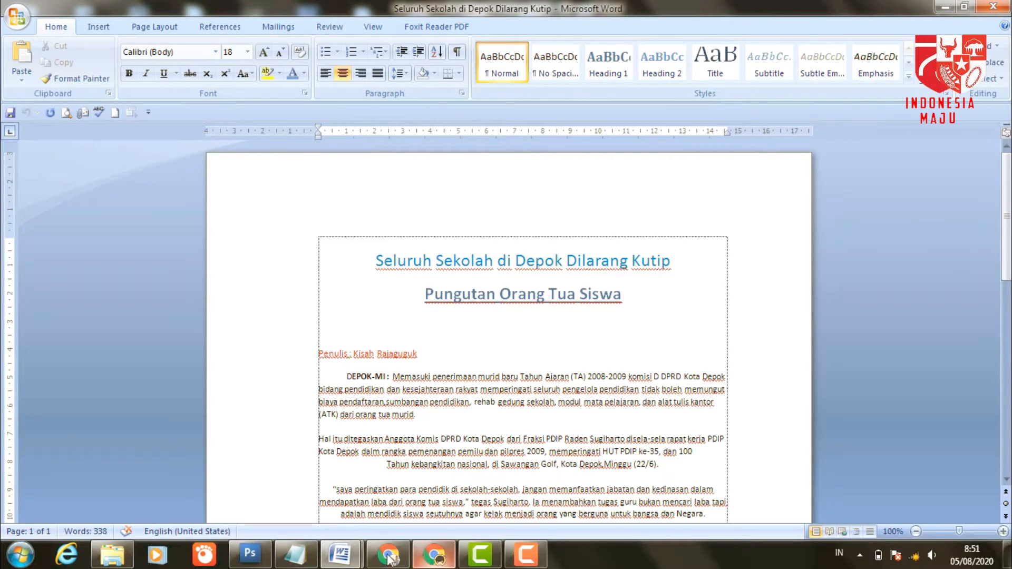
pyautogui.moveTo(340, 554)
pyautogui.click(425, 482)
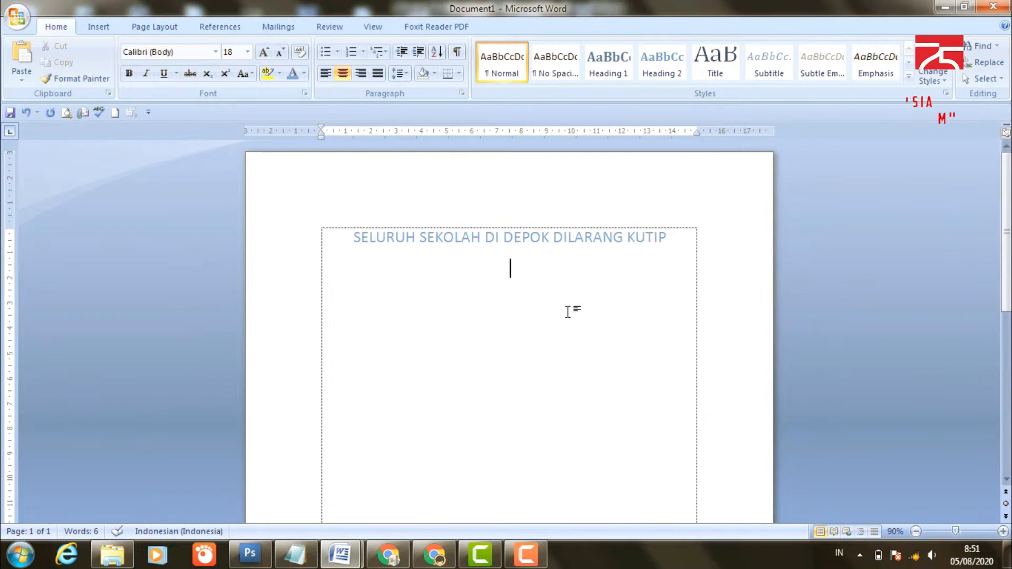
# - Replace the all-capitals title with "Seluruh Sekolah Dilarang Kutip", capitalising only the first letter of each word
pyautogui.moveTo(668, 238); pyautogui.dragTo(407, 227)
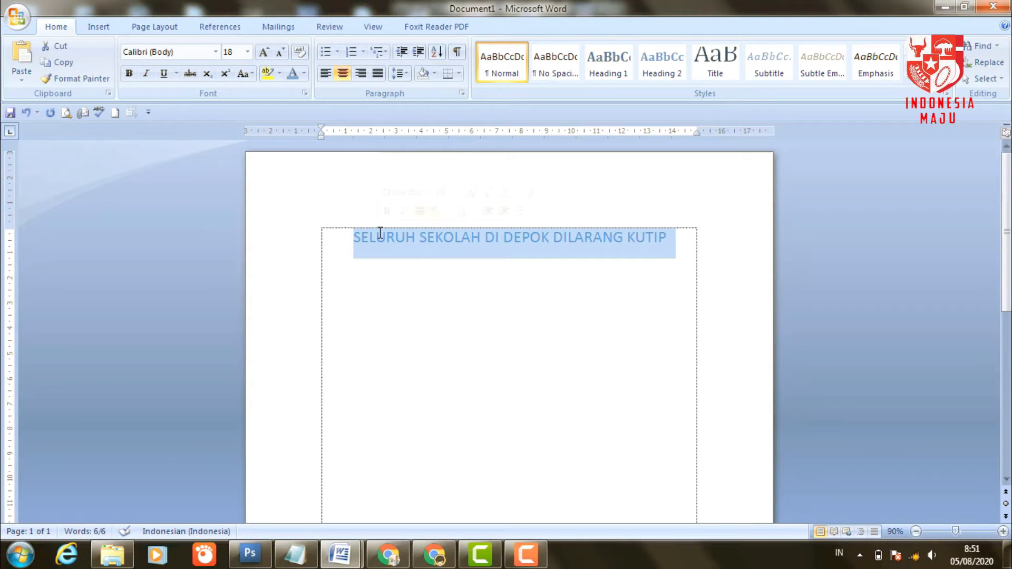
pyautogui.press('BackSpace')
pyautogui.write('S')
pyautogui.press('BackSpace')
pyautogui.write('s')
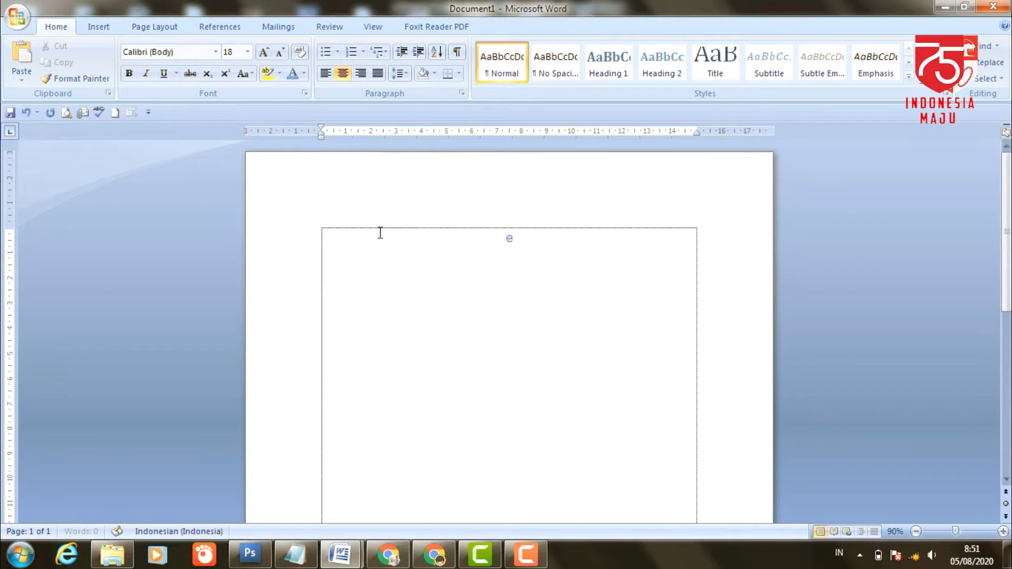
pyautogui.press('BackSpace')
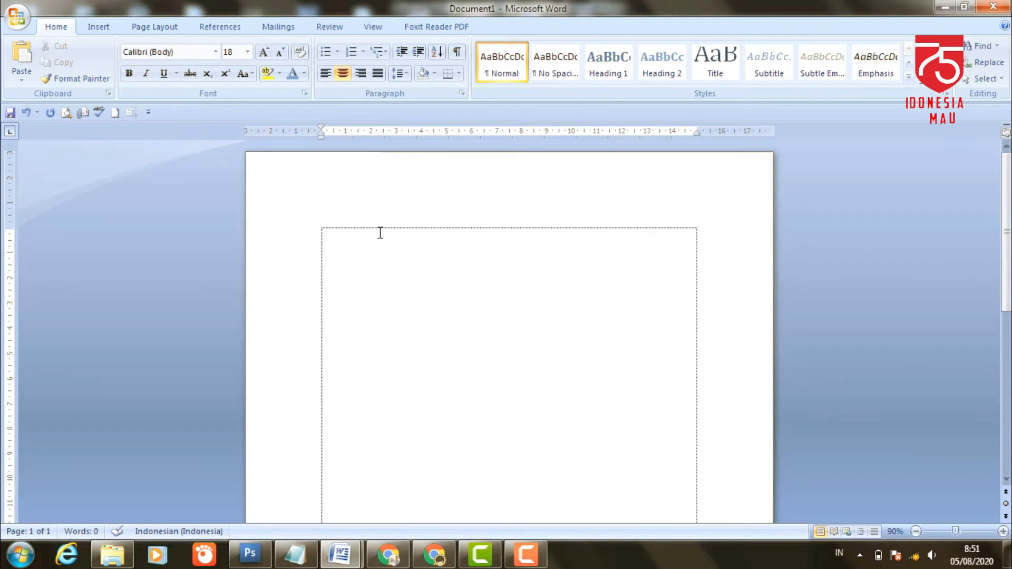
pyautogui.write('S')
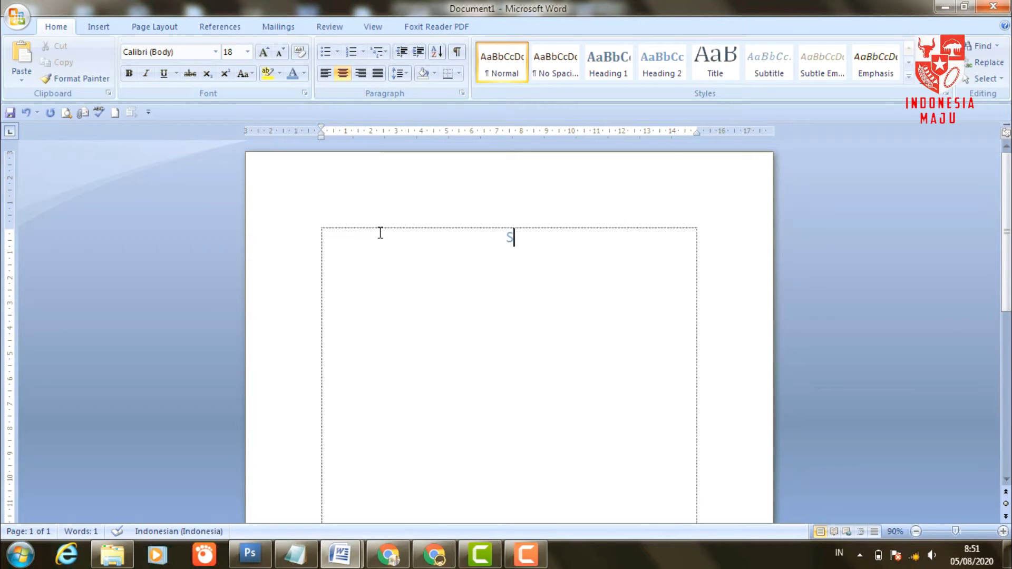
pyautogui.write('eluruh Sekolah')
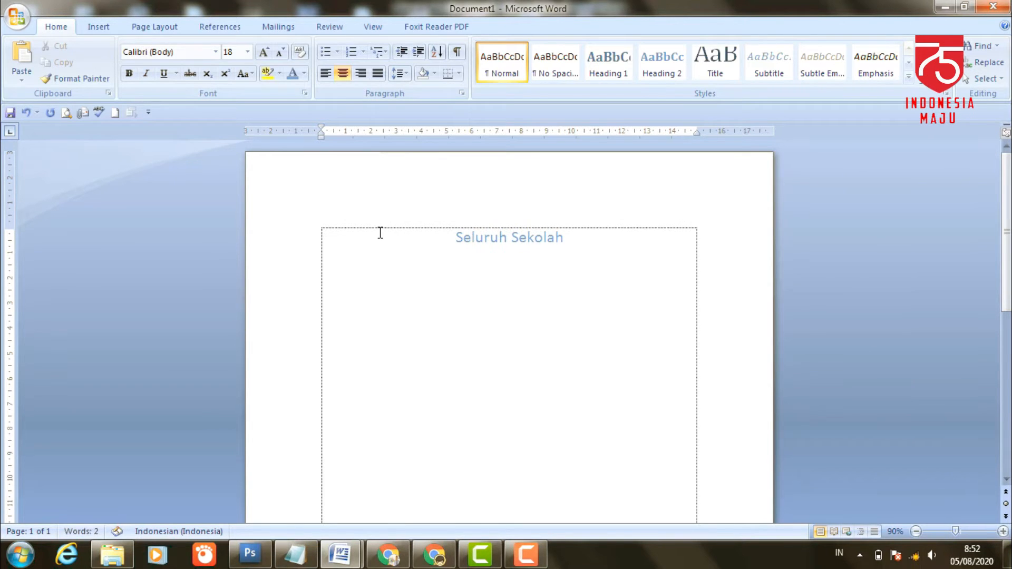
pyautogui.write(' Dila')
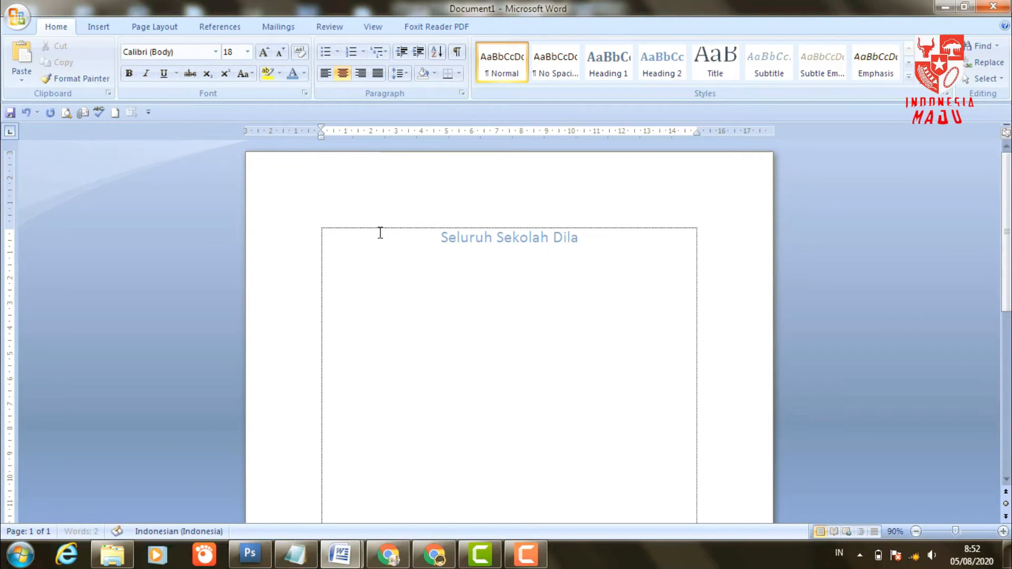
pyautogui.write('rang K')
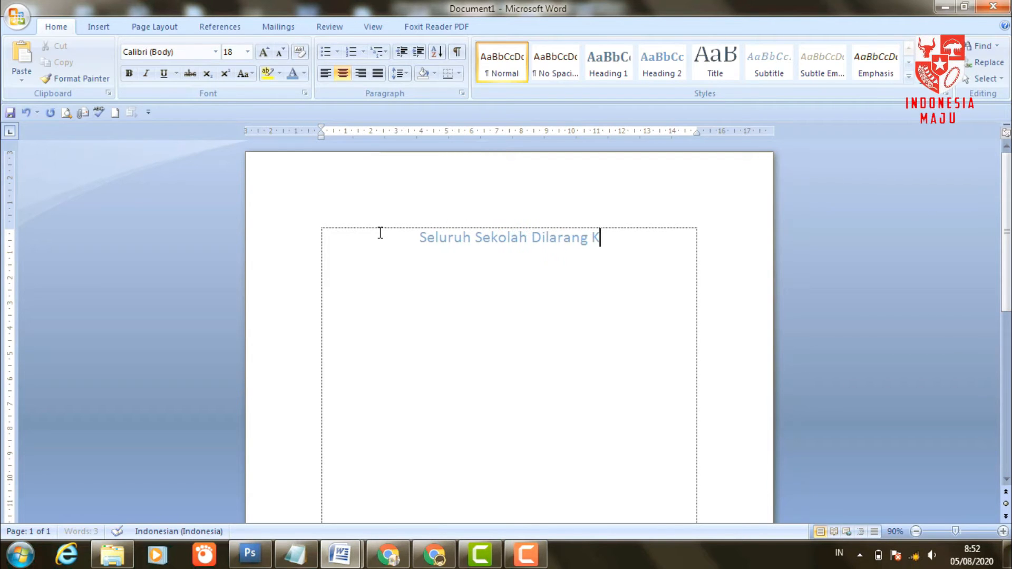
pyautogui.write('utip')
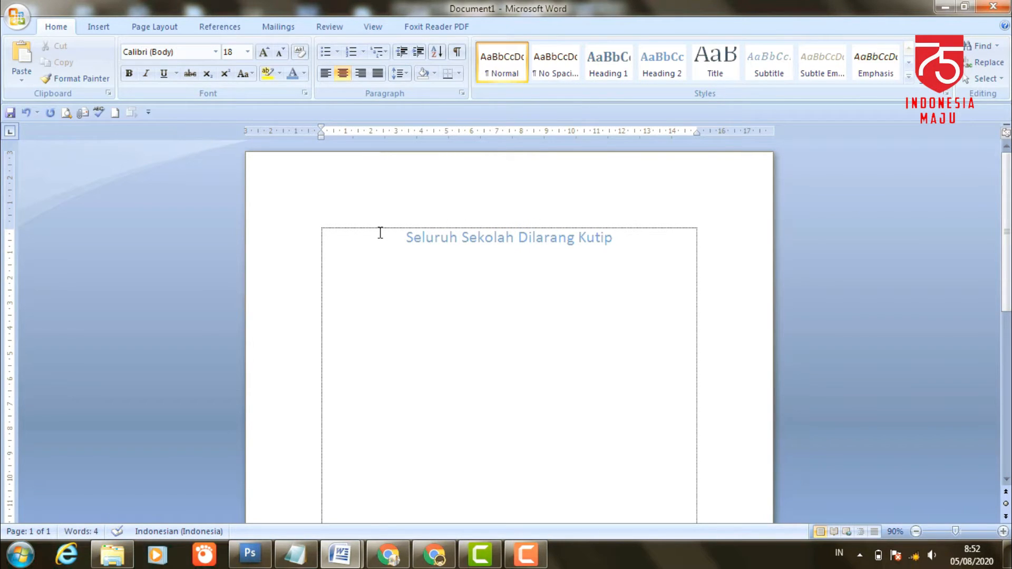
# - Check the title wording in the sample document, and insert "Di Depok" before "Dilarang" in the new document's title
pyautogui.moveTo(342, 552)
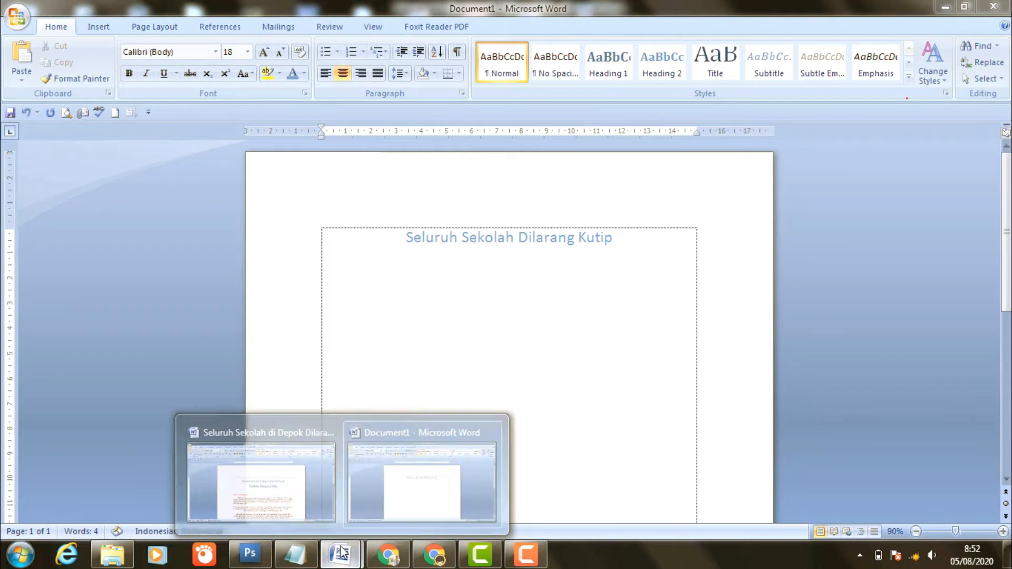
pyautogui.click(308, 490)
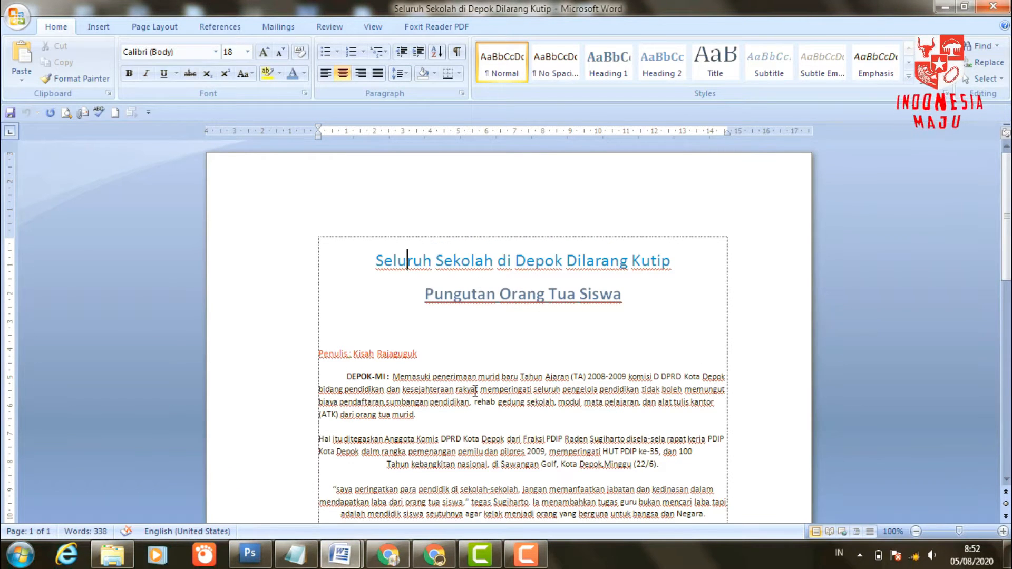
pyautogui.moveTo(349, 554)
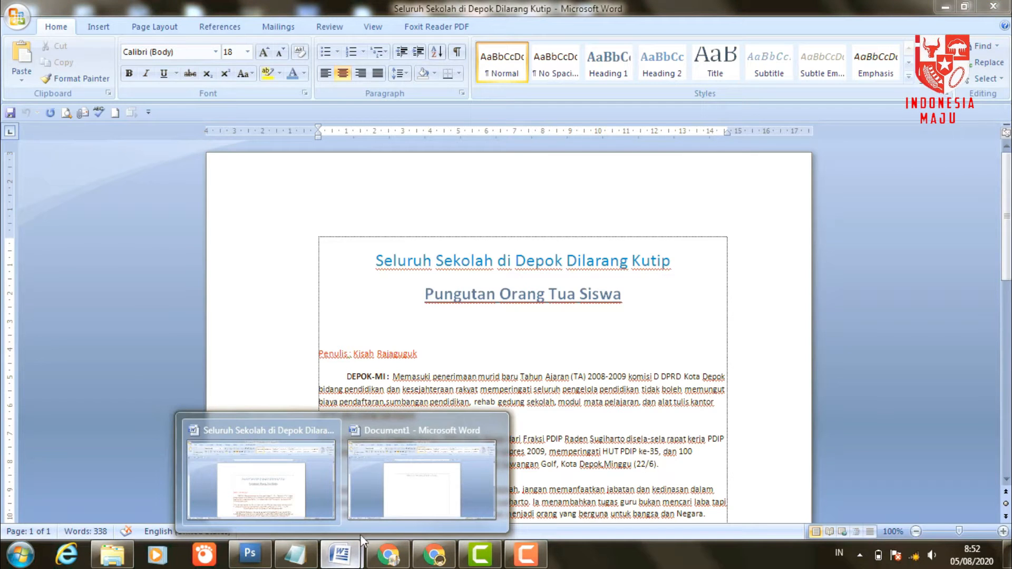
pyautogui.click(413, 490)
pyautogui.click(518, 238)
pyautogui.write('Di Dep')
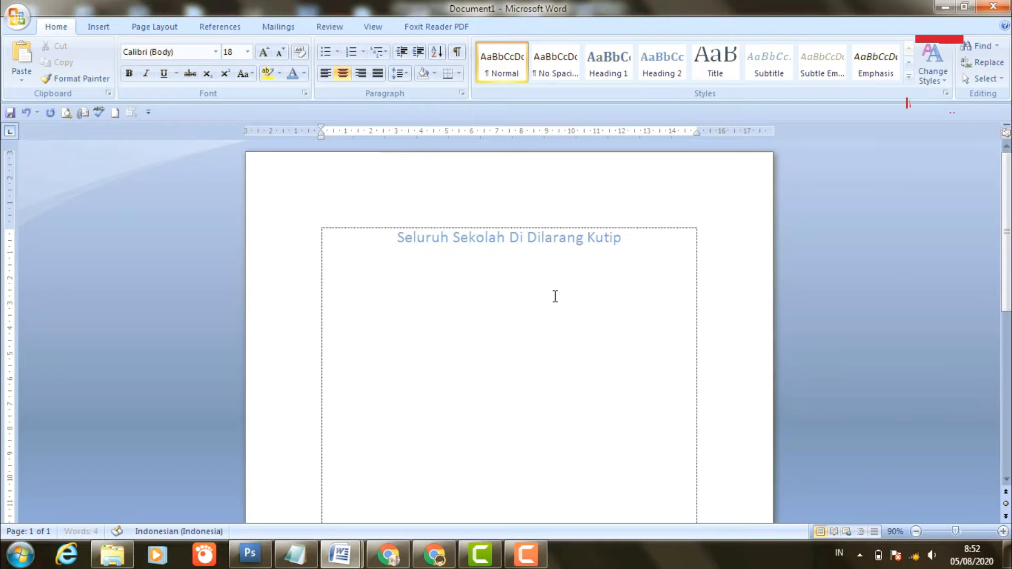
pyautogui.write('ok D')
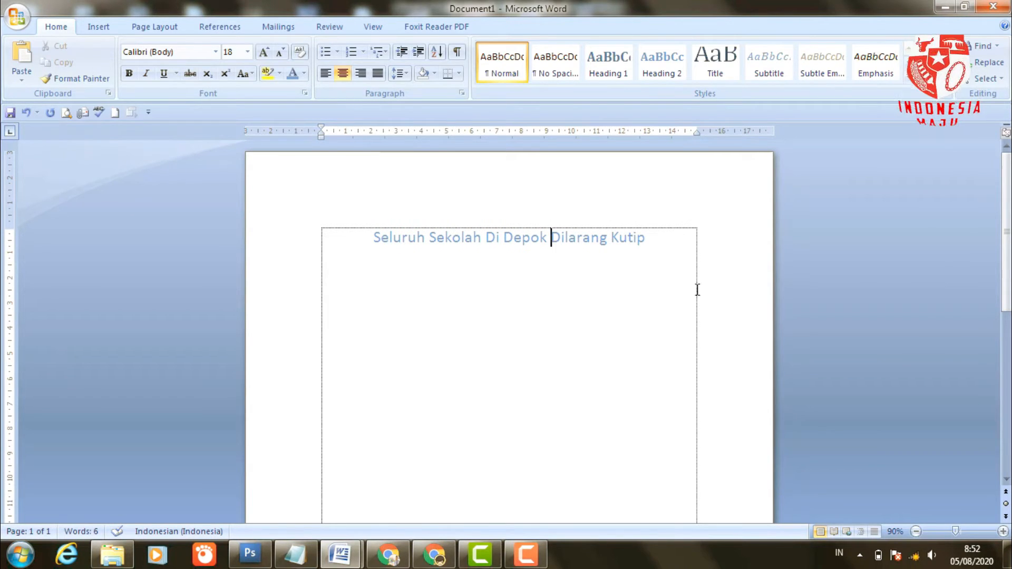
# - Start a new line below the title "Seluruh Sekolah Di Depok Dilarang Kutip"
pyautogui.click(375, 238)
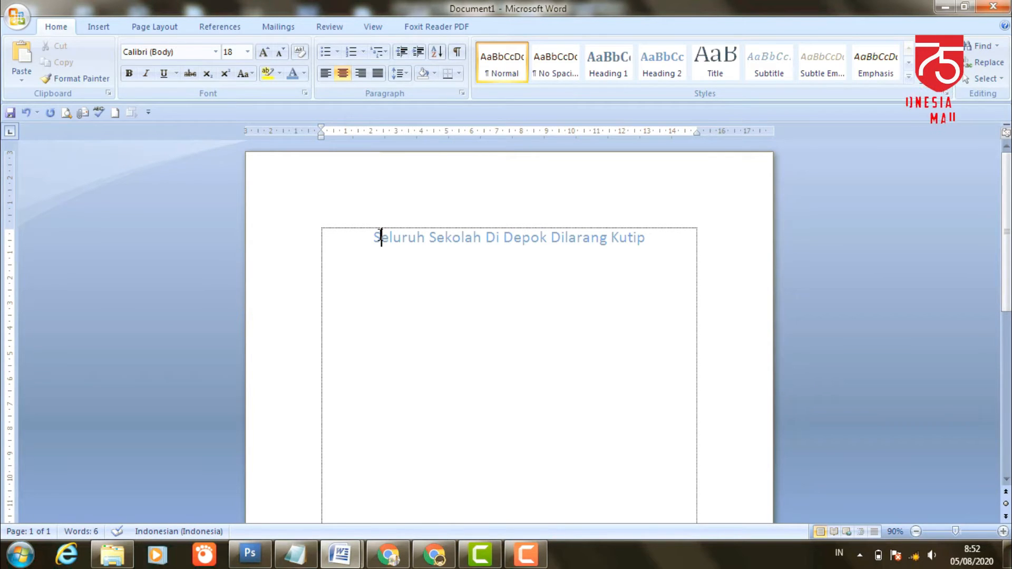
pyautogui.click(381, 236)
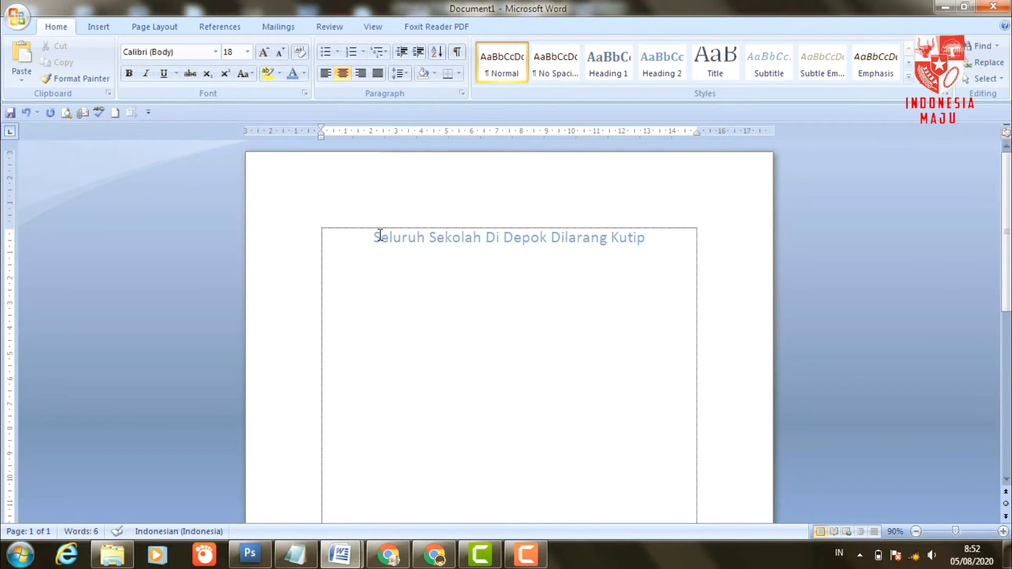
pyautogui.click(651, 234)
pyautogui.press('Return')
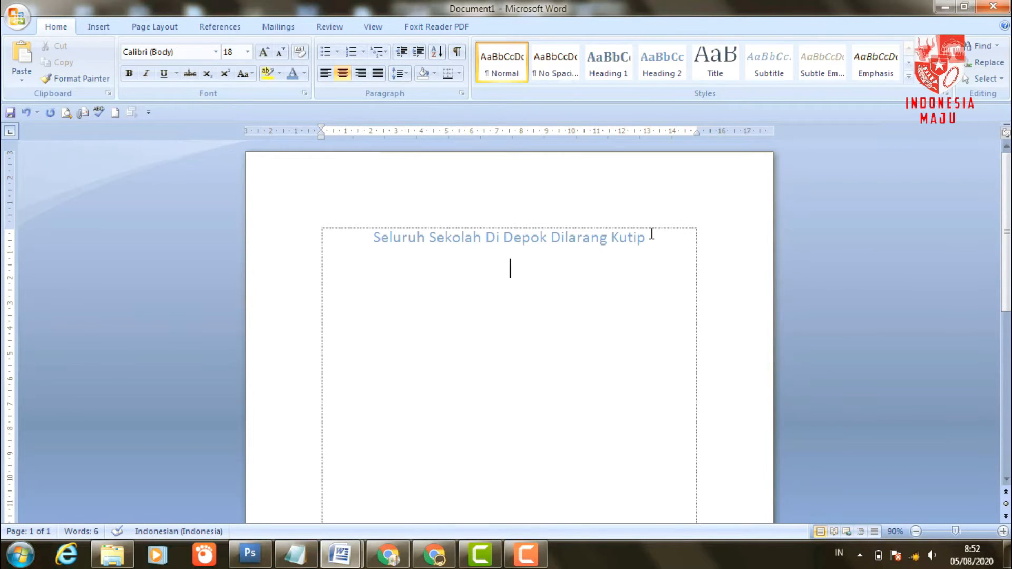
pyautogui.write('SELURUH')
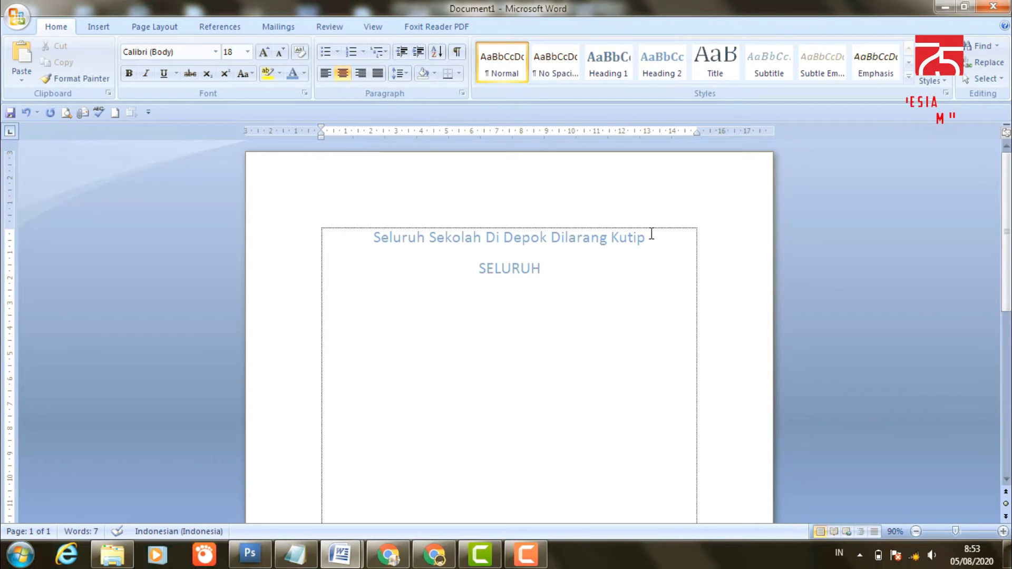
pyautogui.press('BackSpace')
pyautogui.press('BackSpace')
pyautogui.press('BackSpace')
pyautogui.press('BackSpace')
pyautogui.press('BackSpace')
pyautogui.press('BackSpace')
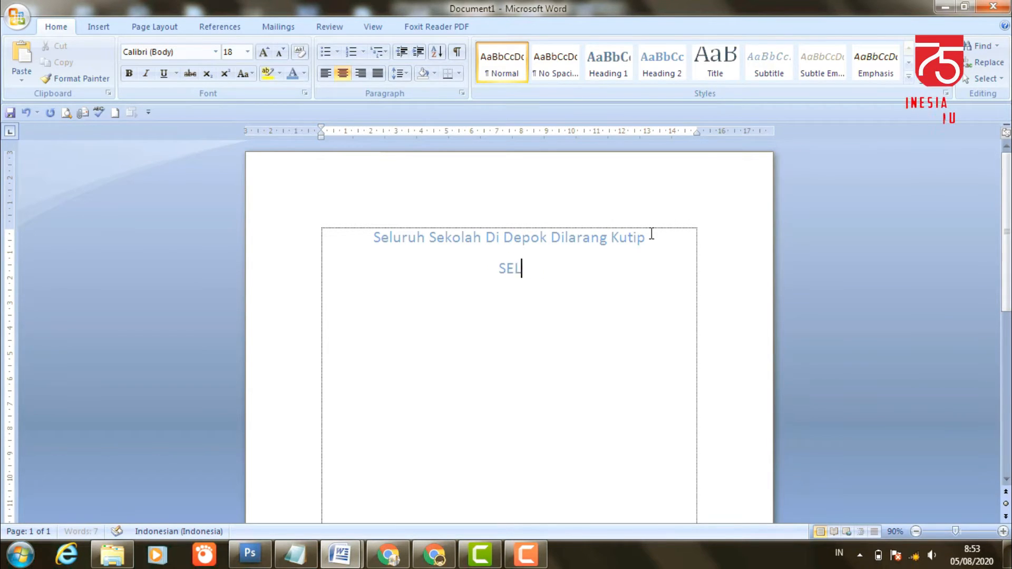
pyautogui.press('BackSpace')
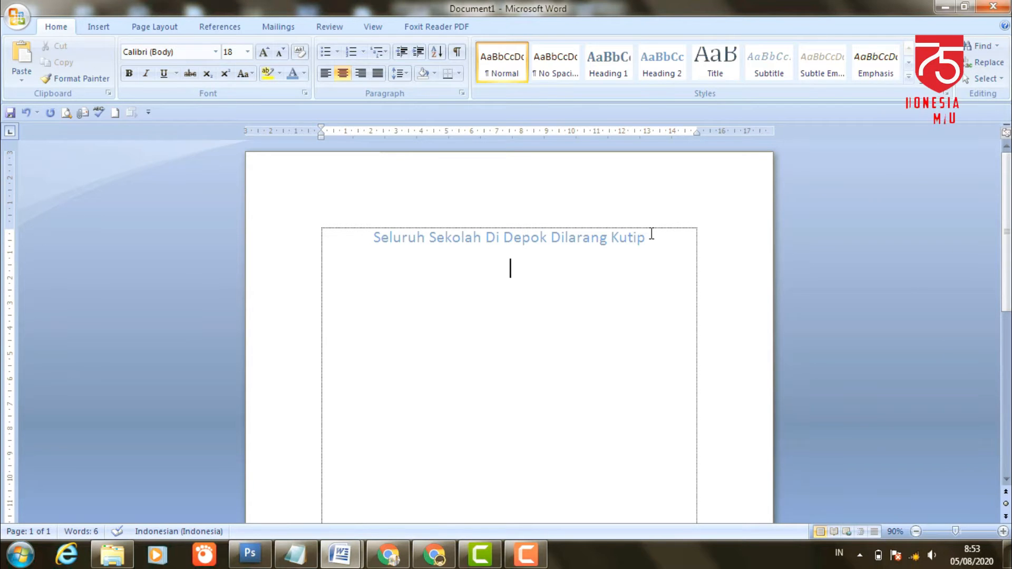
pyautogui.write('S')
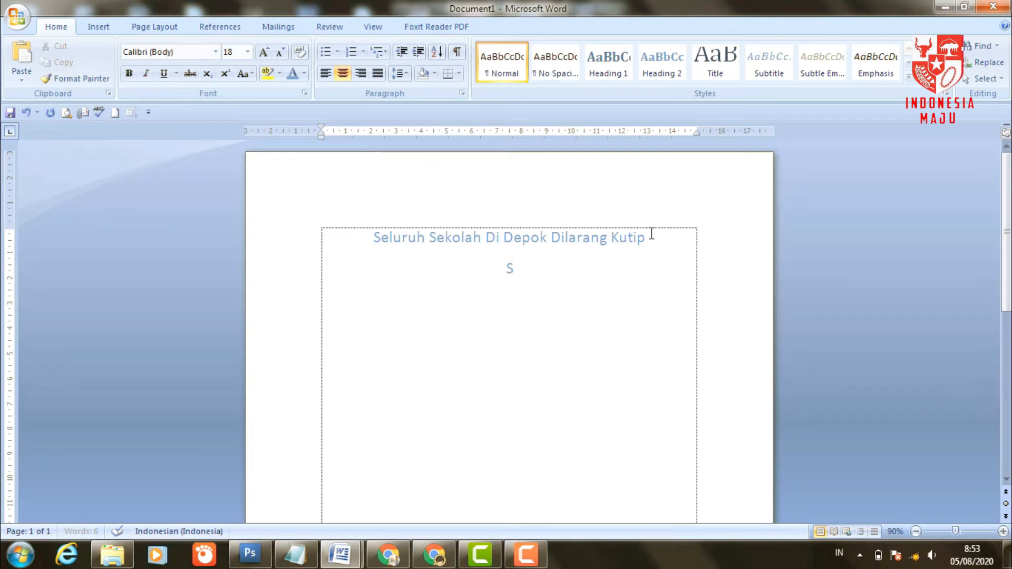
pyautogui.press('BackSpace')
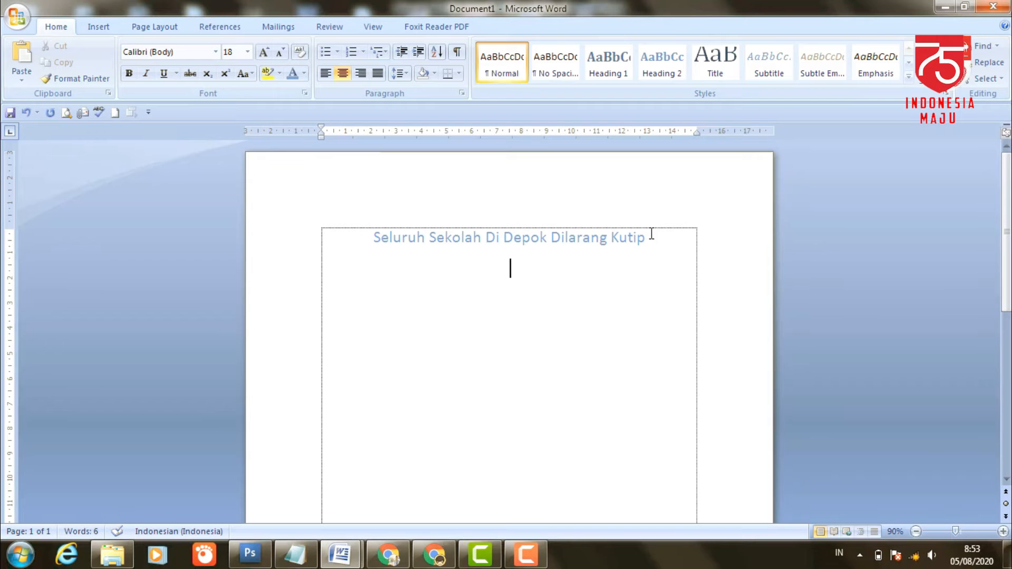
# - Check the second title line in the sample document, and enter "Pungutan Orang Tua Siswa" below the new document's title
pyautogui.moveTo(340, 554)
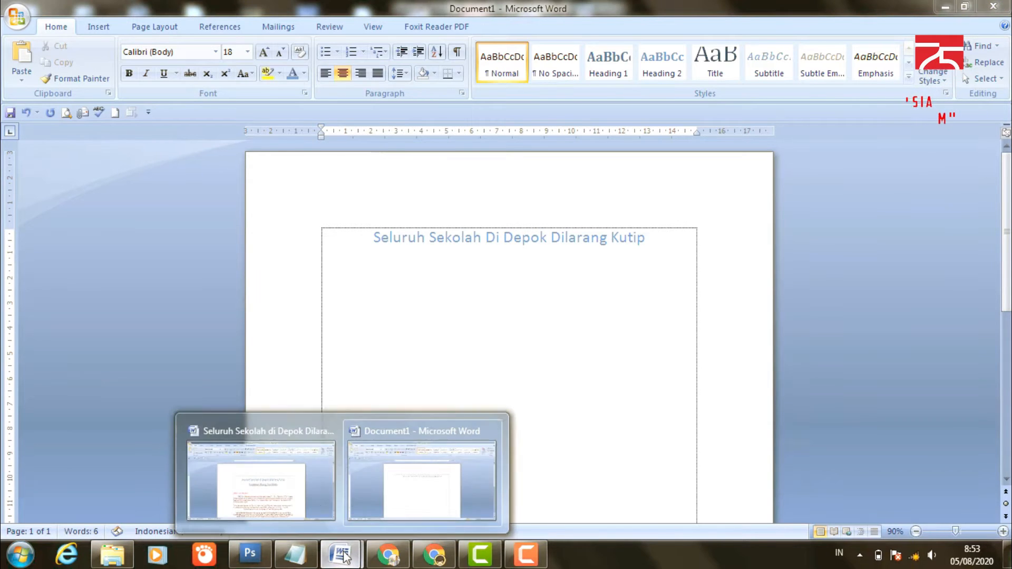
pyautogui.click(310, 494)
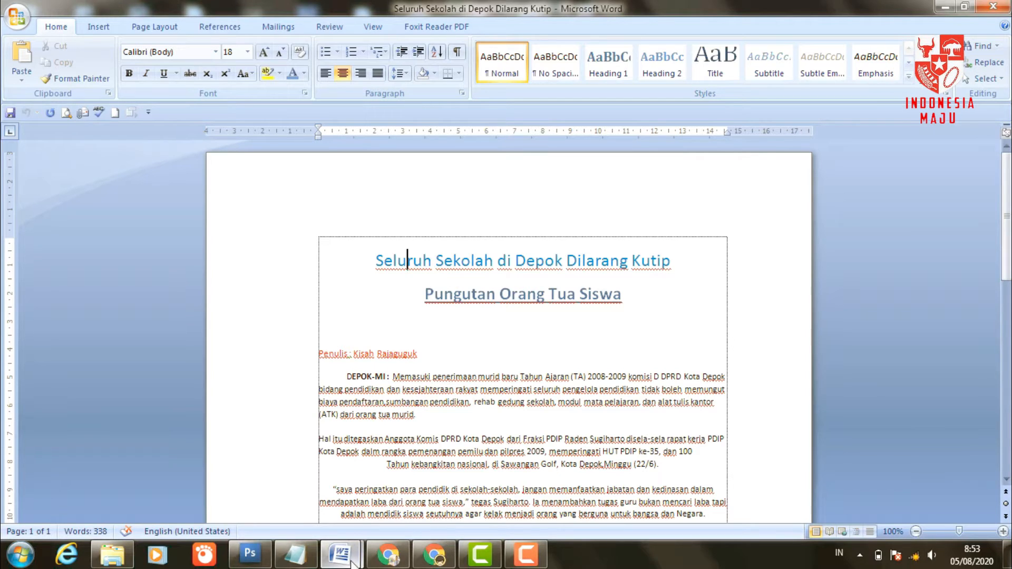
pyautogui.moveTo(352, 562)
pyautogui.click(415, 483)
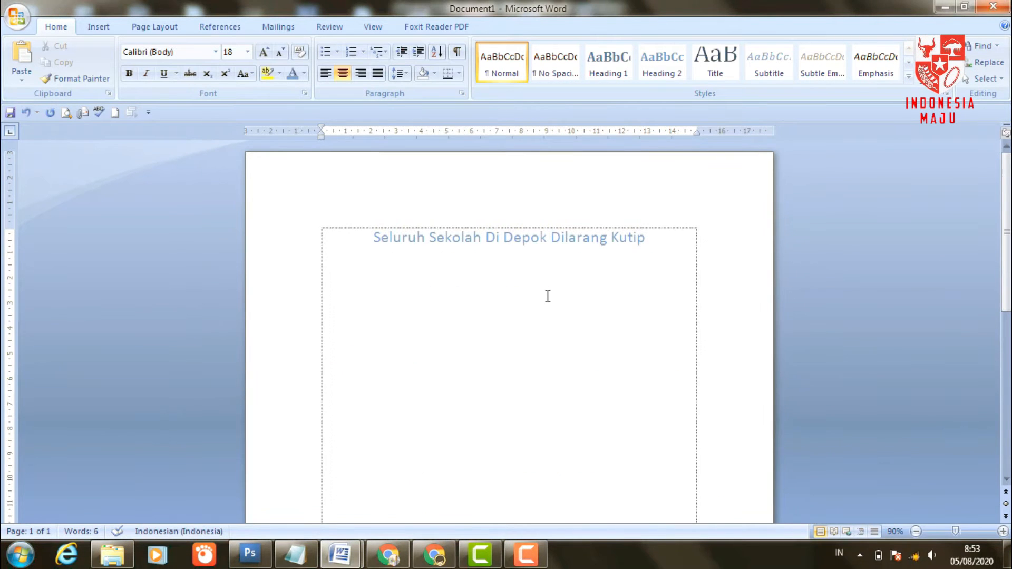
pyautogui.write('Pu')
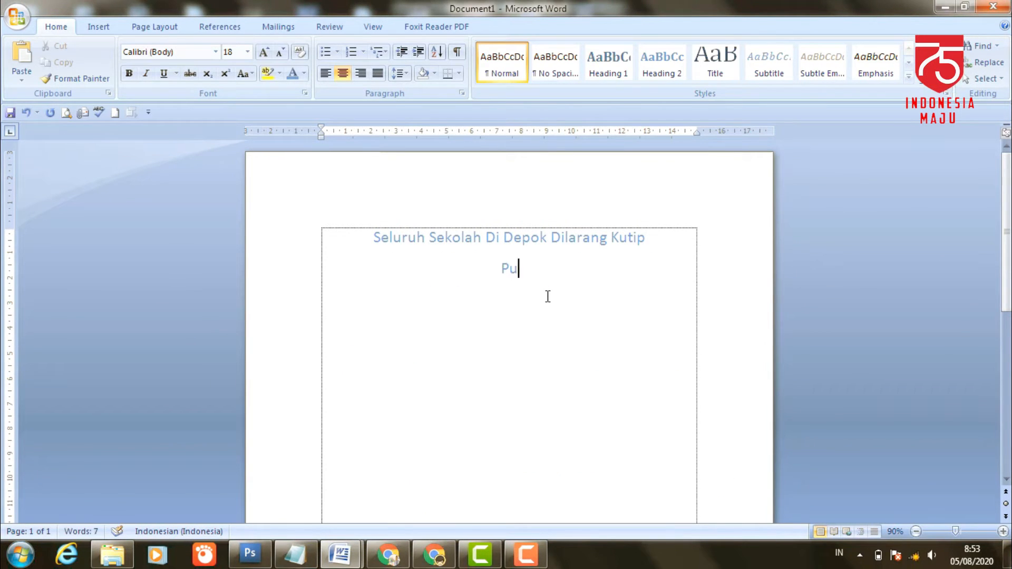
pyautogui.write('ngutan Ora')
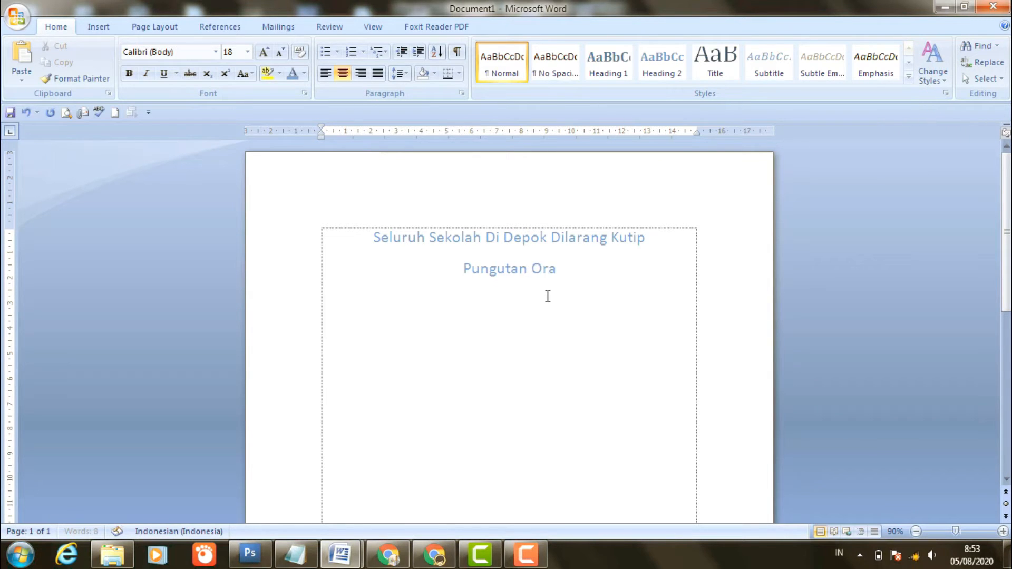
pyautogui.write('ng Tua Sis')
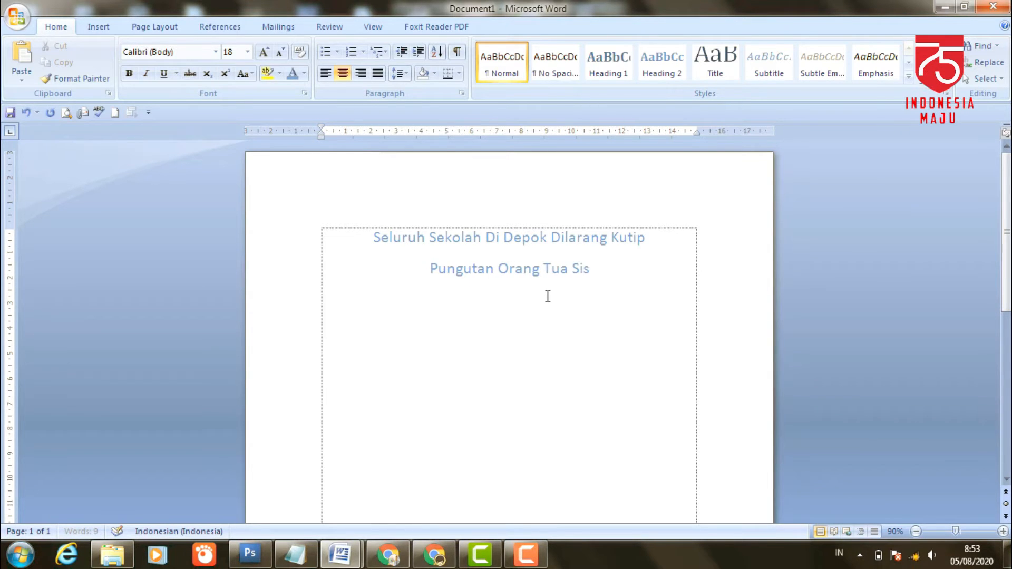
pyautogui.write('wa')
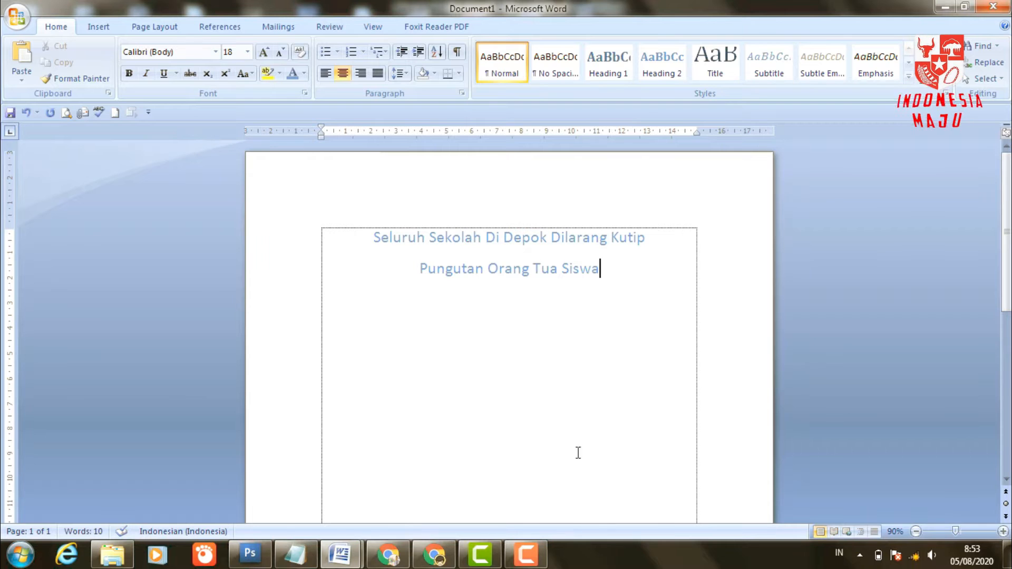
# - Check the font, size and style of the subtitle "Pungutan Orang Tua Siswa" in the sample document
pyautogui.moveTo(340, 553)
pyautogui.click(311, 506)
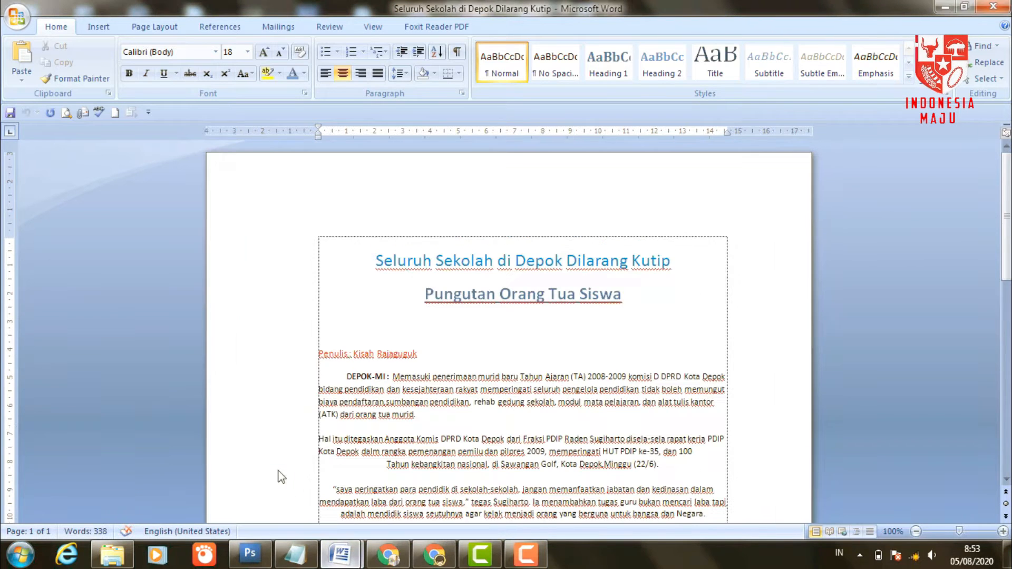
pyautogui.click(498, 295)
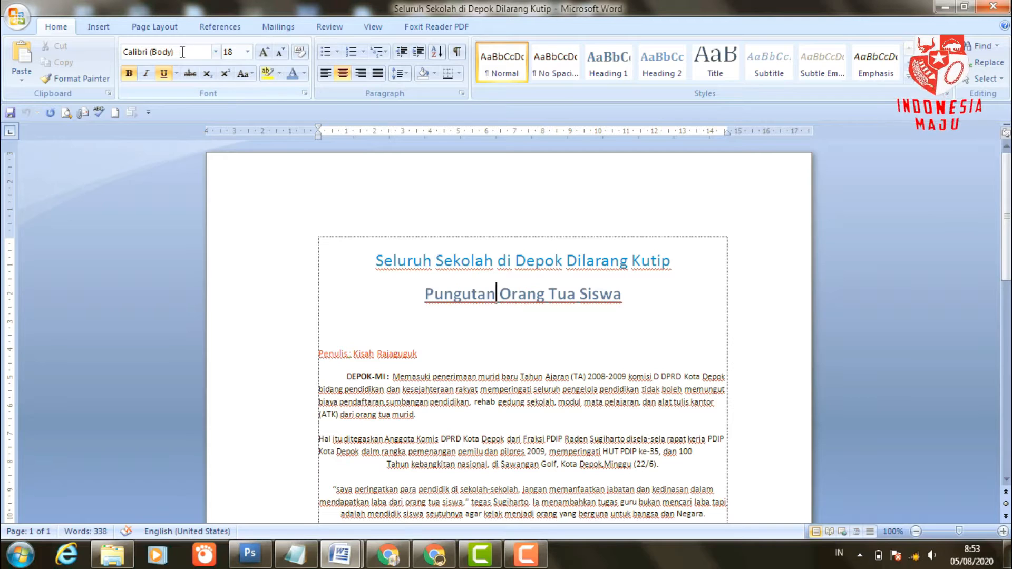
pyautogui.click(248, 51)
pyautogui.click(248, 52)
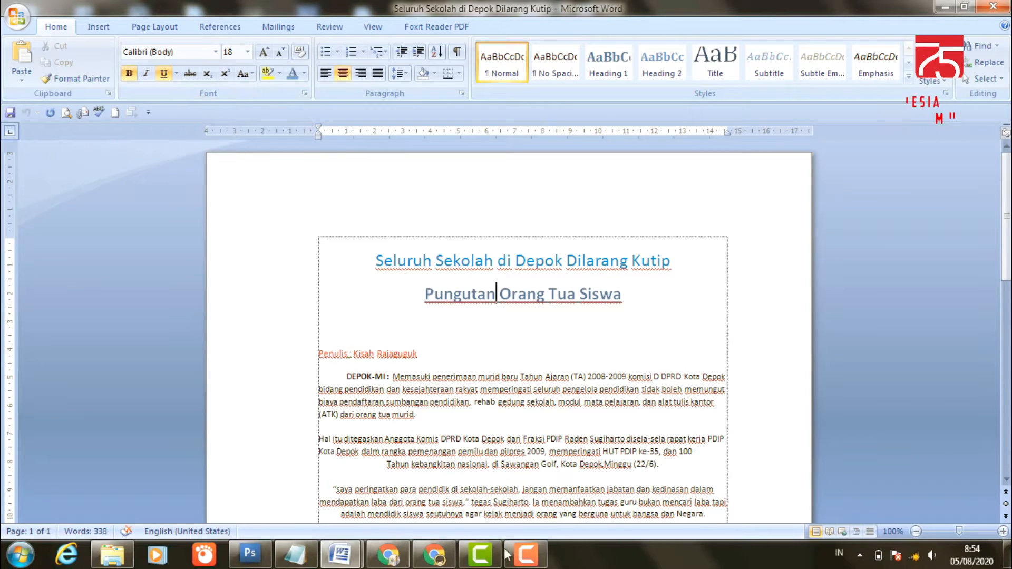
# - Return to the new document and colour the line "Pungutan Orang Tua Siswa" with the dark blue theme colour
pyautogui.moveTo(340, 551)
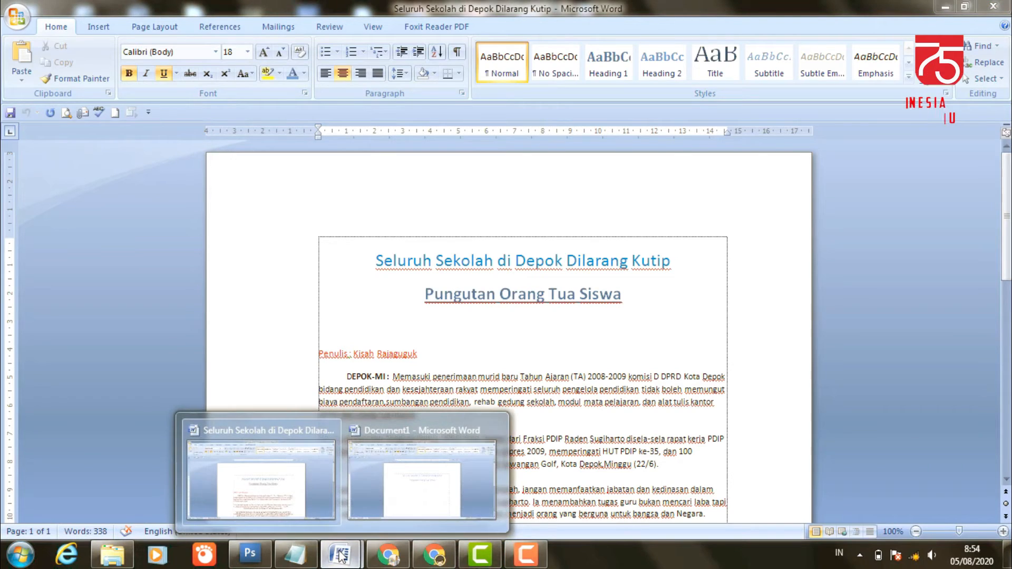
pyautogui.click(416, 491)
pyautogui.moveTo(420, 268); pyautogui.dragTo(624, 271)
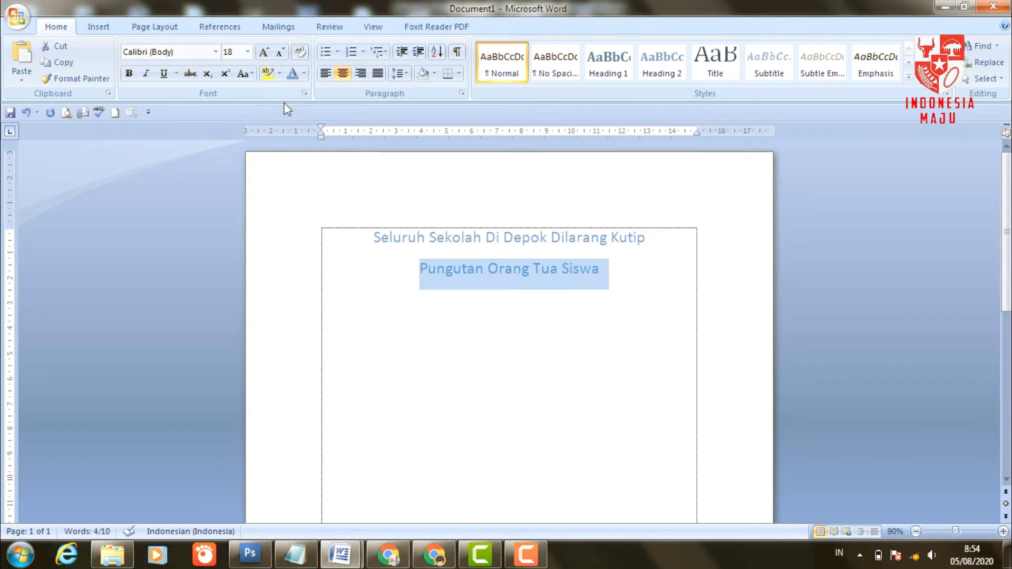
pyautogui.click(305, 74)
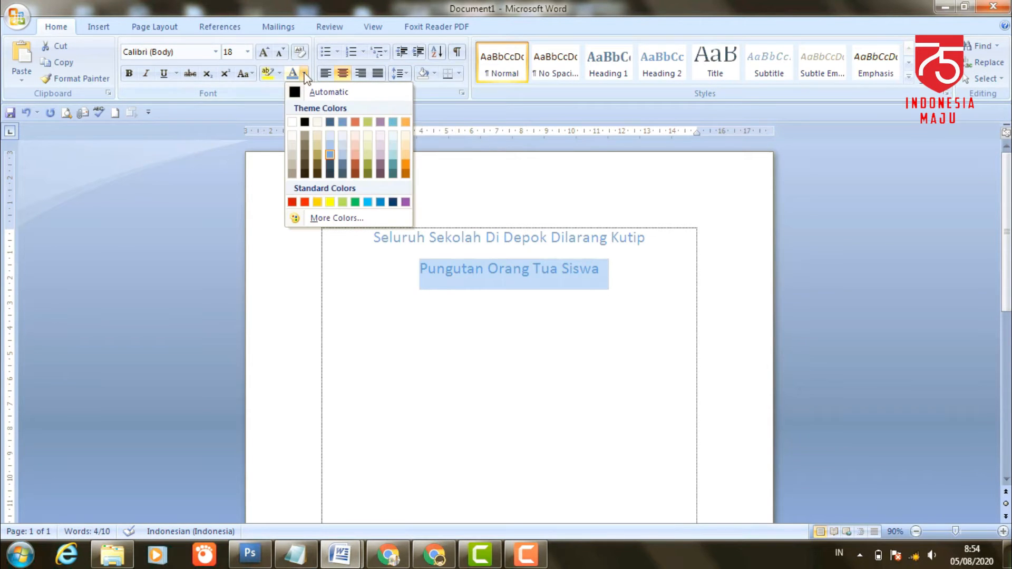
pyautogui.click(330, 122)
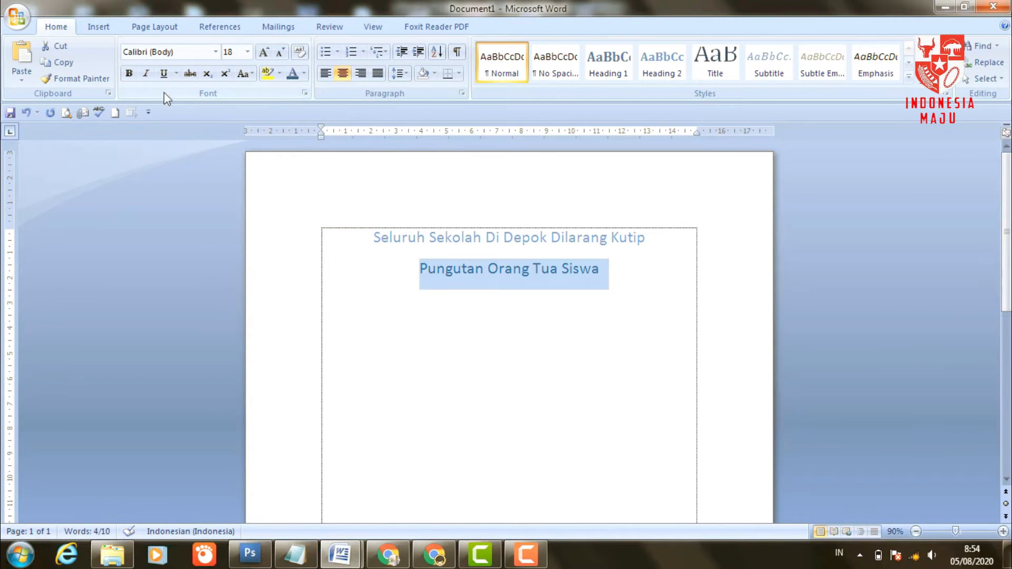
# - Make the subtitle "Pungutan Orang Tua Siswa" bold and underlined, and continue on the line below it
pyautogui.click(129, 76)
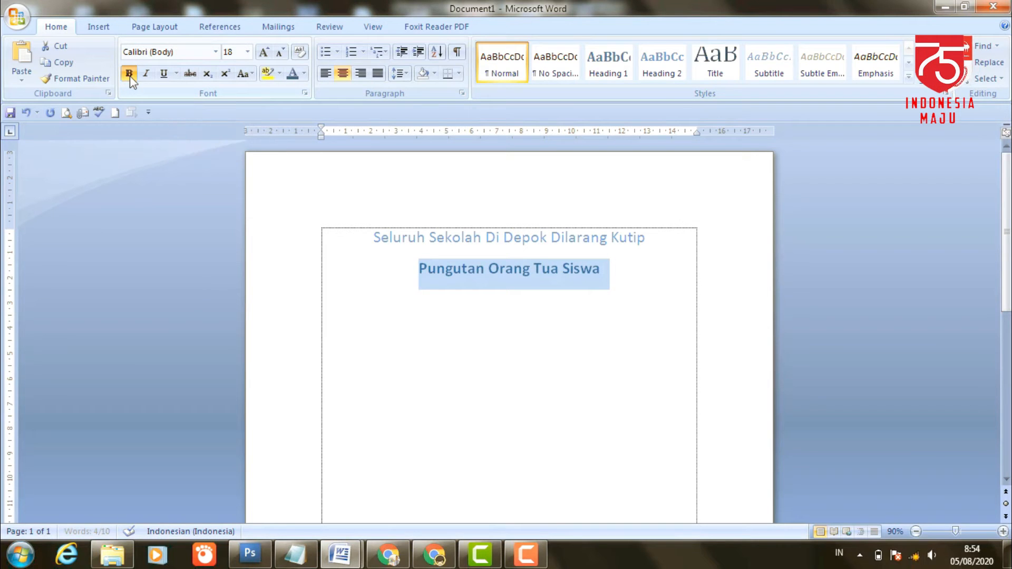
pyautogui.click(164, 74)
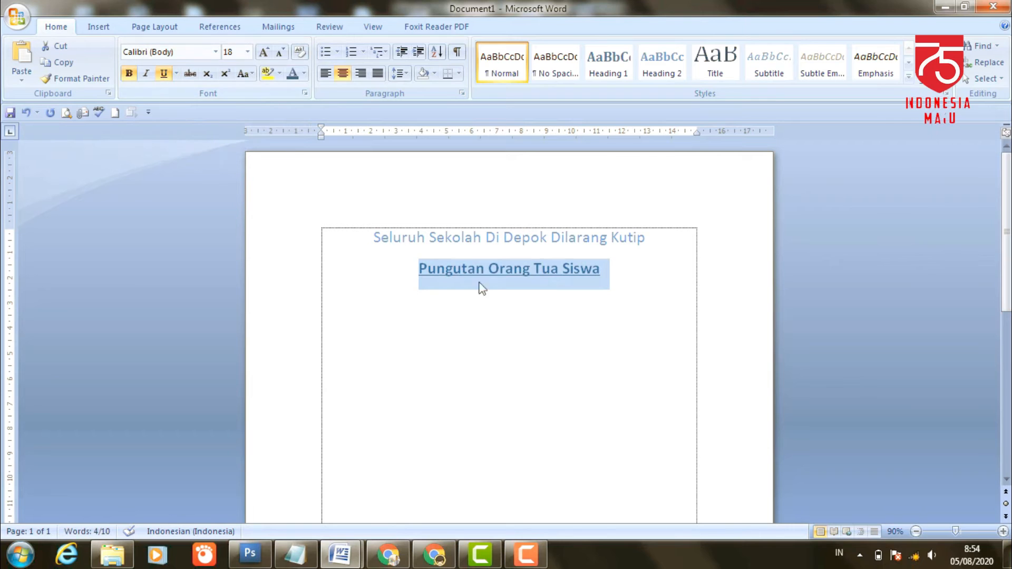
pyautogui.click(608, 314)
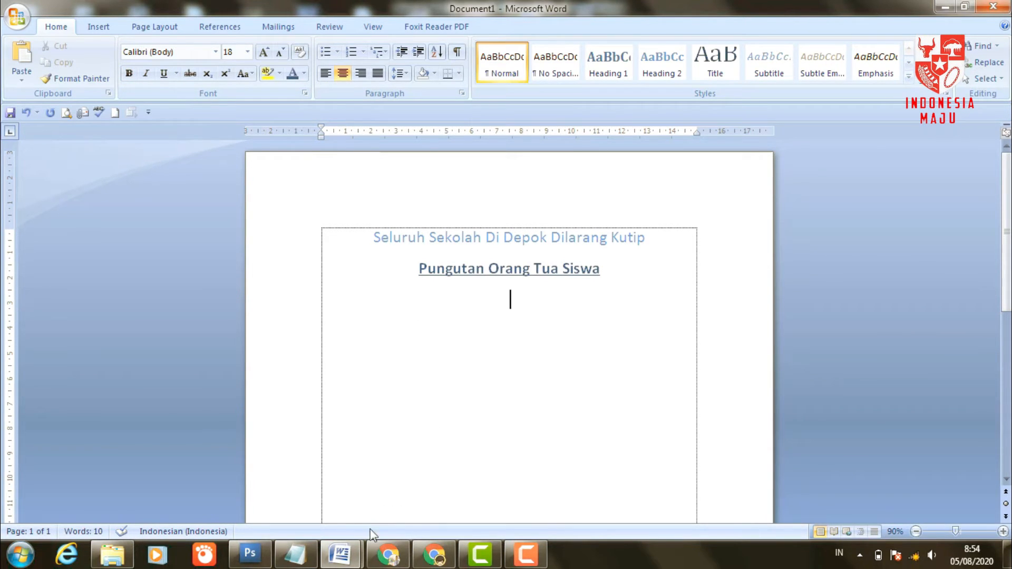
# - Check the placement, font size and alignment of the author line below the subtitle in the sample document
pyautogui.moveTo(356, 556)
pyautogui.click(270, 474)
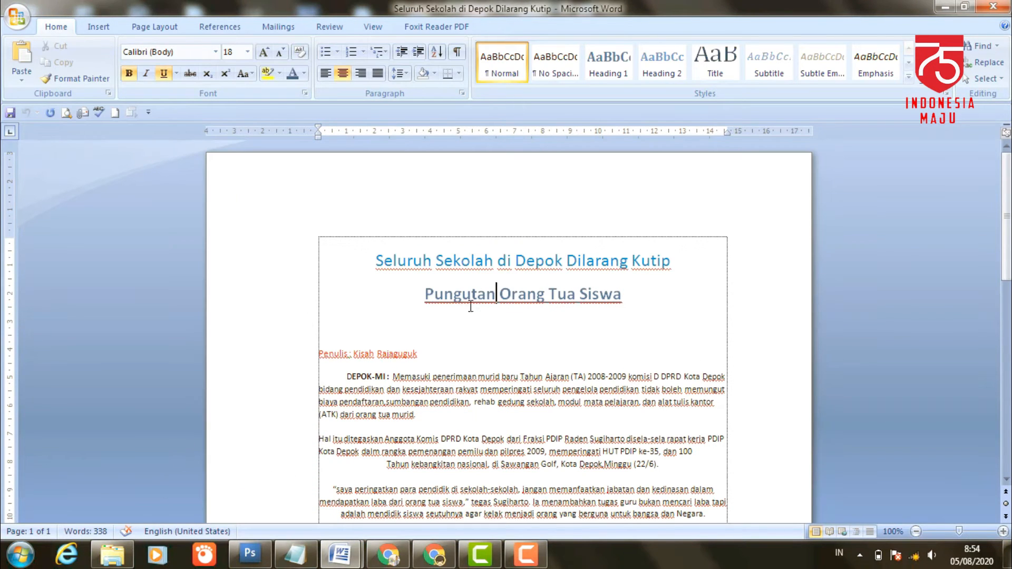
pyautogui.click(394, 342)
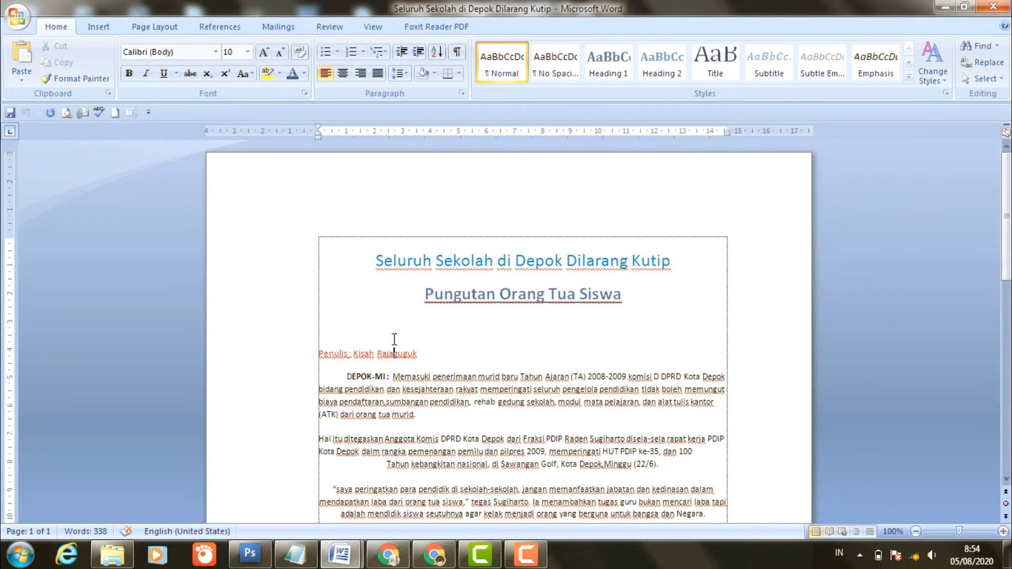
pyautogui.click(321, 355)
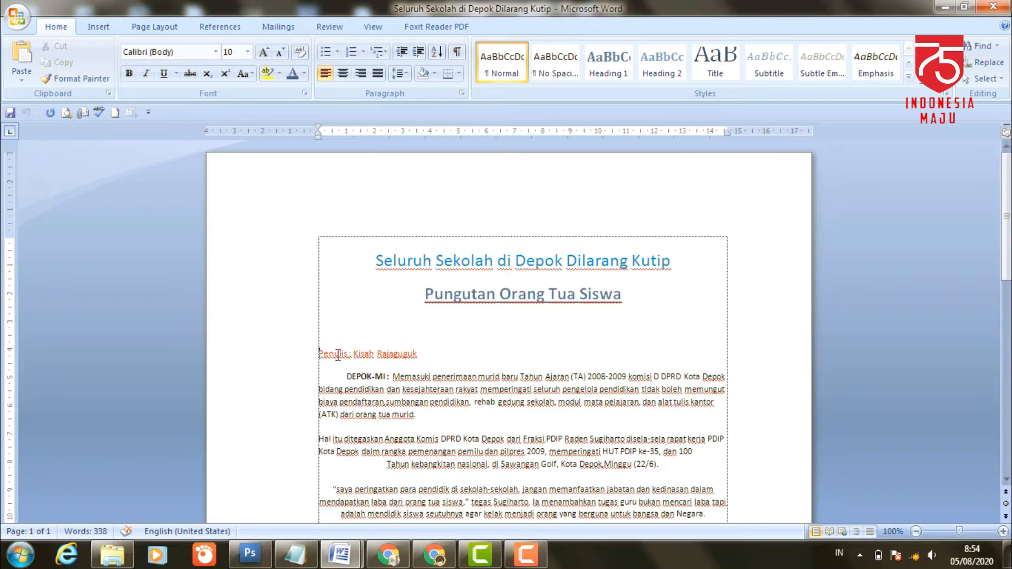
pyautogui.click(446, 317)
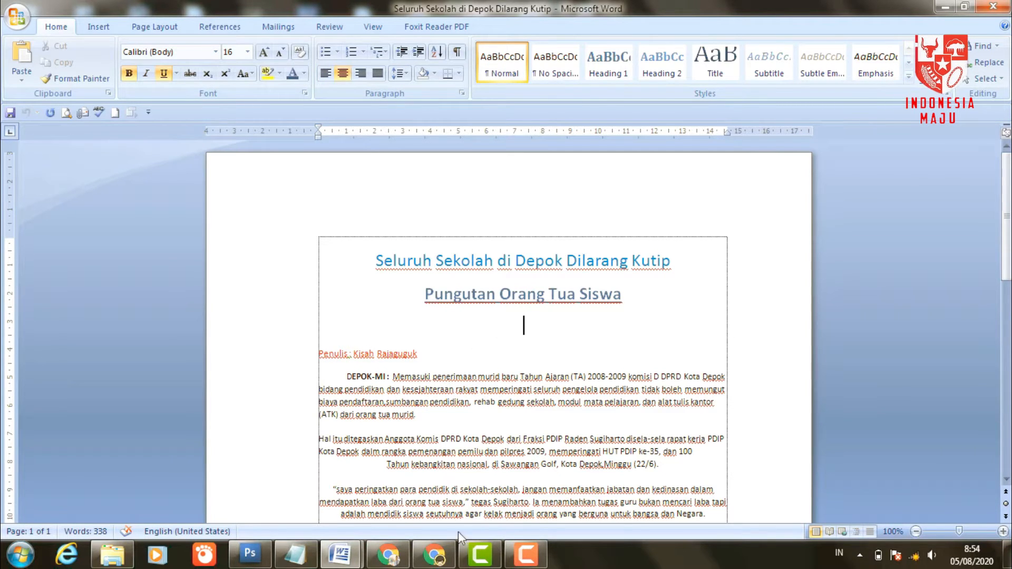
# - Return to the new document, leave one blank line below the subtitle, and left-align the line that follows
pyautogui.moveTo(354, 560)
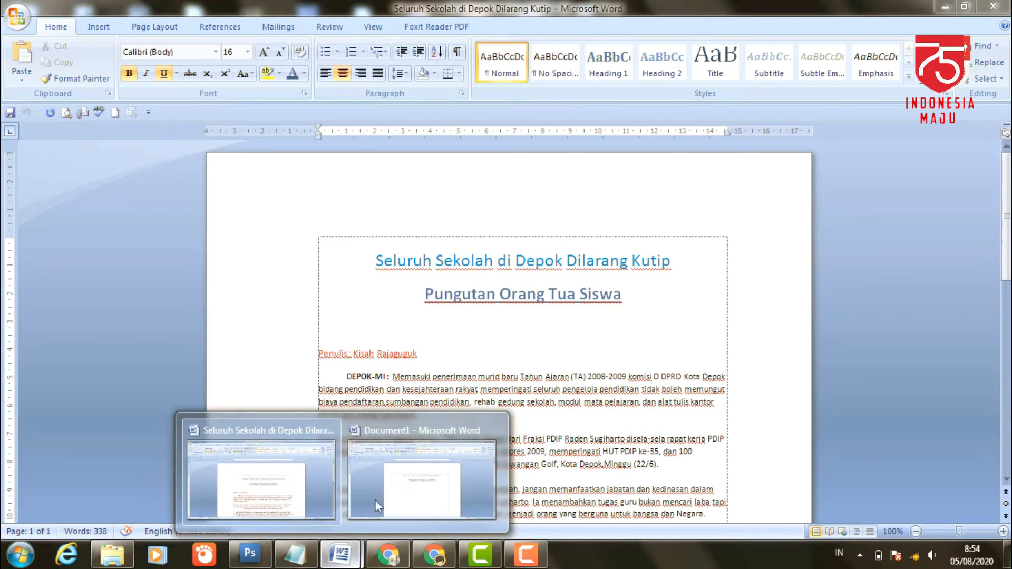
pyautogui.click(414, 478)
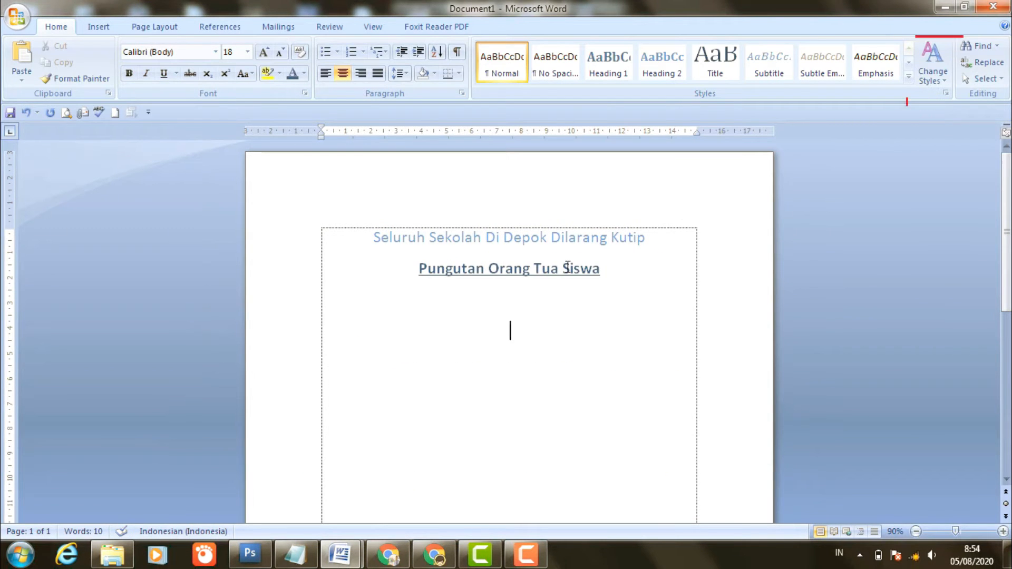
pyautogui.click(326, 74)
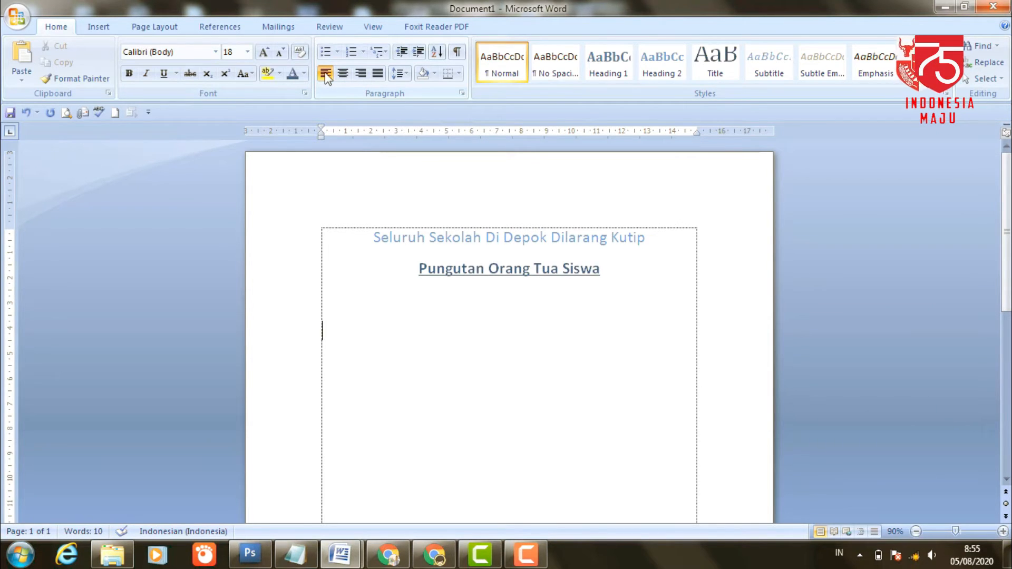
# - Check the author line in the sample document, and enter "Penulis" followed by the author's name in the new document
pyautogui.moveTo(340, 558)
pyautogui.click(321, 488)
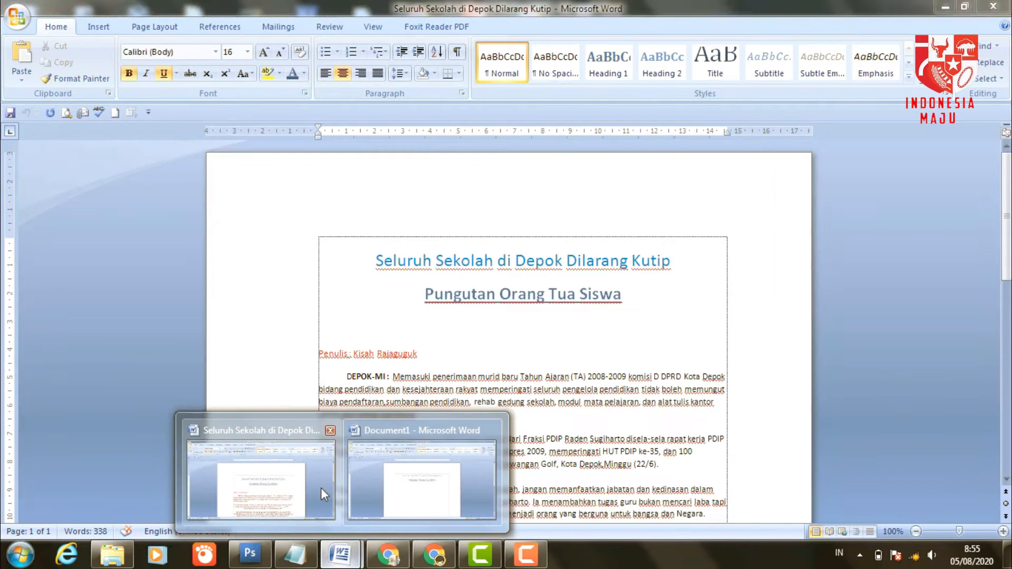
pyautogui.click(525, 560)
pyautogui.click(525, 551)
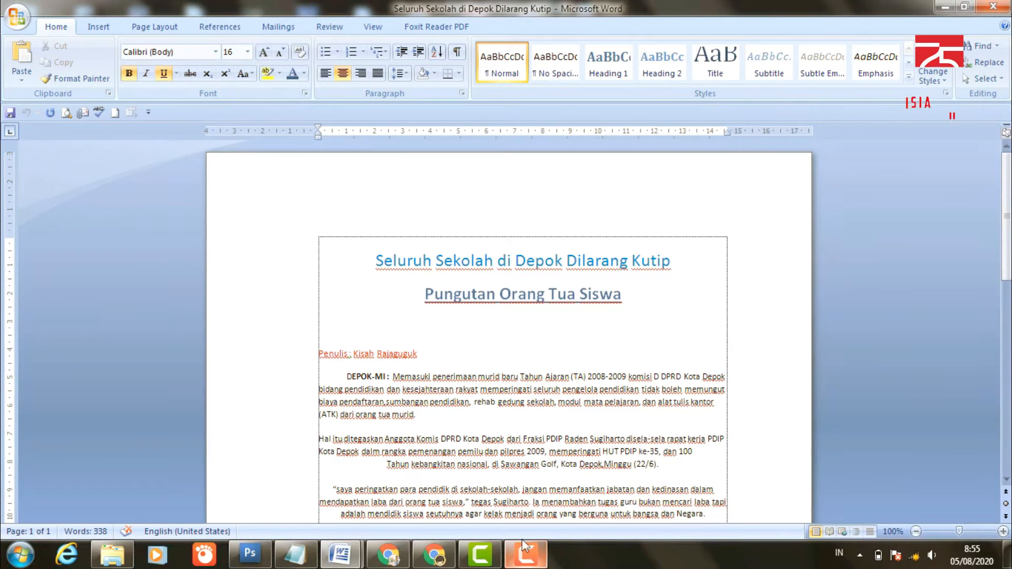
pyautogui.click(340, 353)
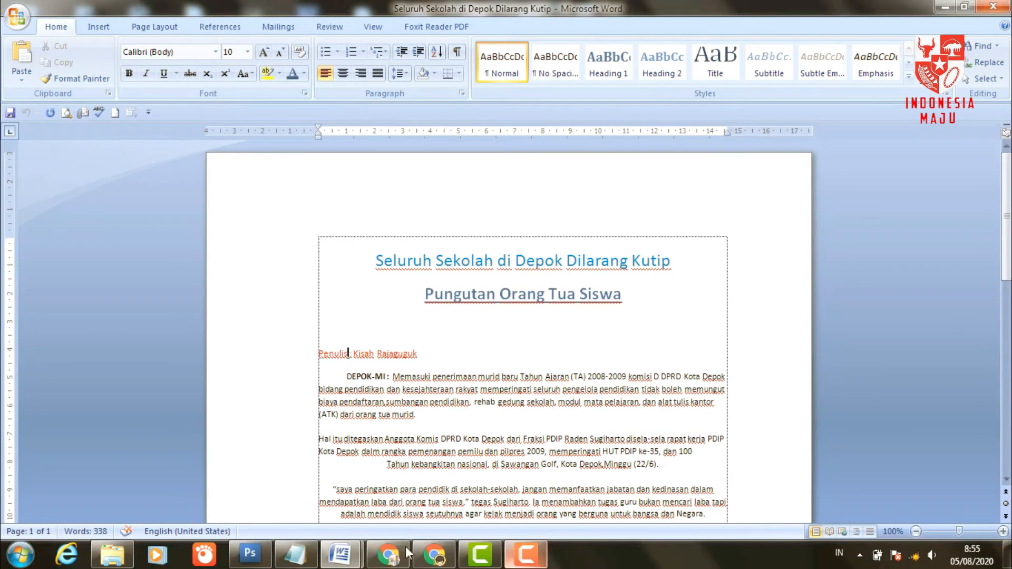
pyautogui.moveTo(352, 557)
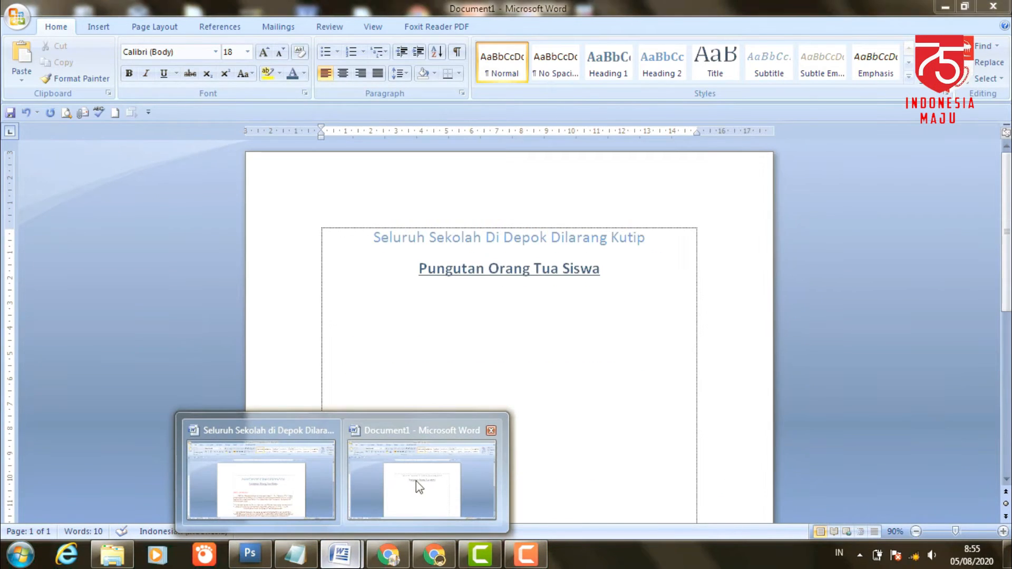
pyautogui.click(416, 480)
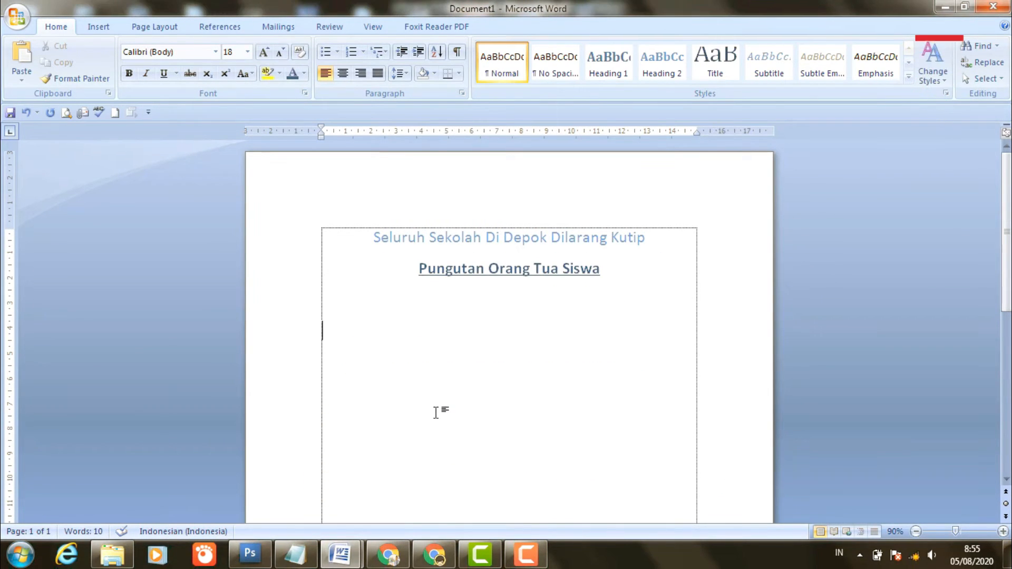
pyautogui.write('Penulis Kisah Raja Guguk')
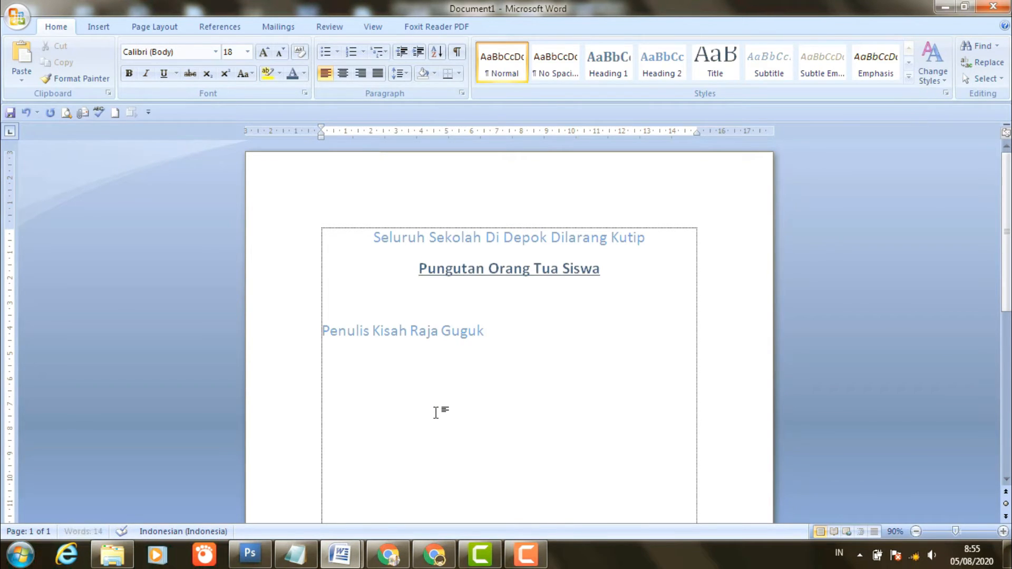
# - Check the author line's punctuation in the sample document, and insert a colon after "Penulis" in the new document
pyautogui.moveTo(340, 558)
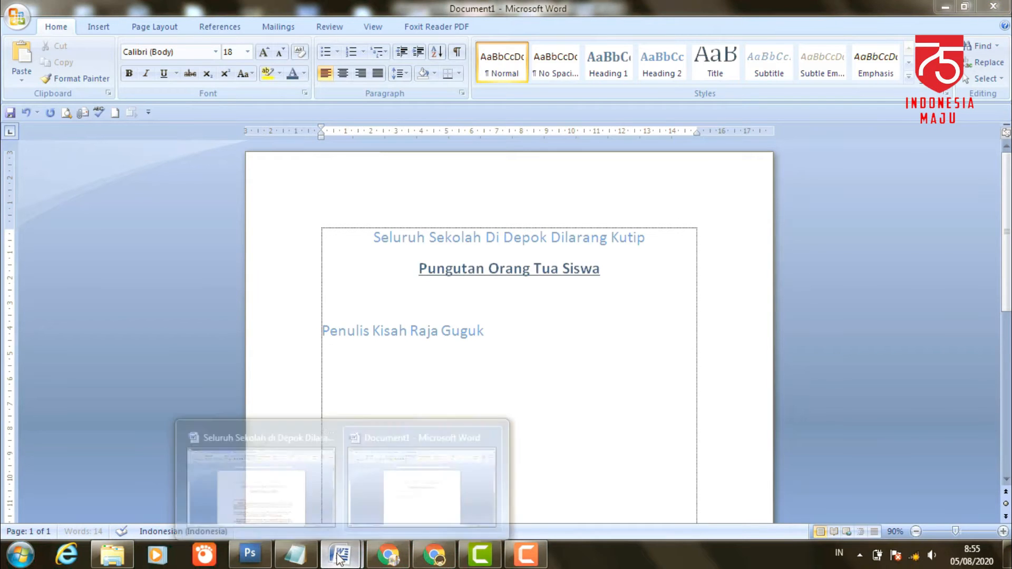
pyautogui.click(285, 485)
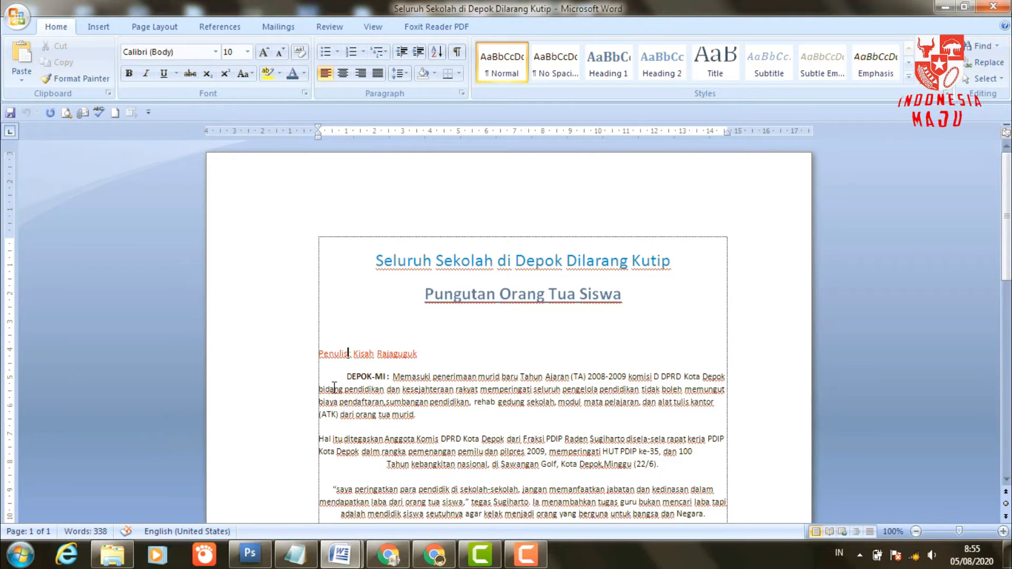
pyautogui.click(334, 354)
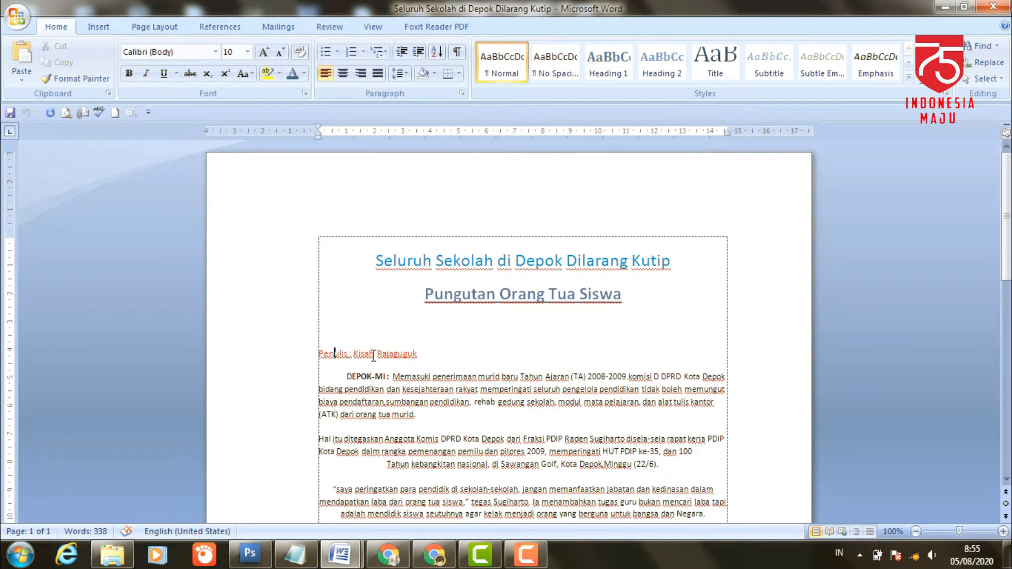
pyautogui.moveTo(340, 552)
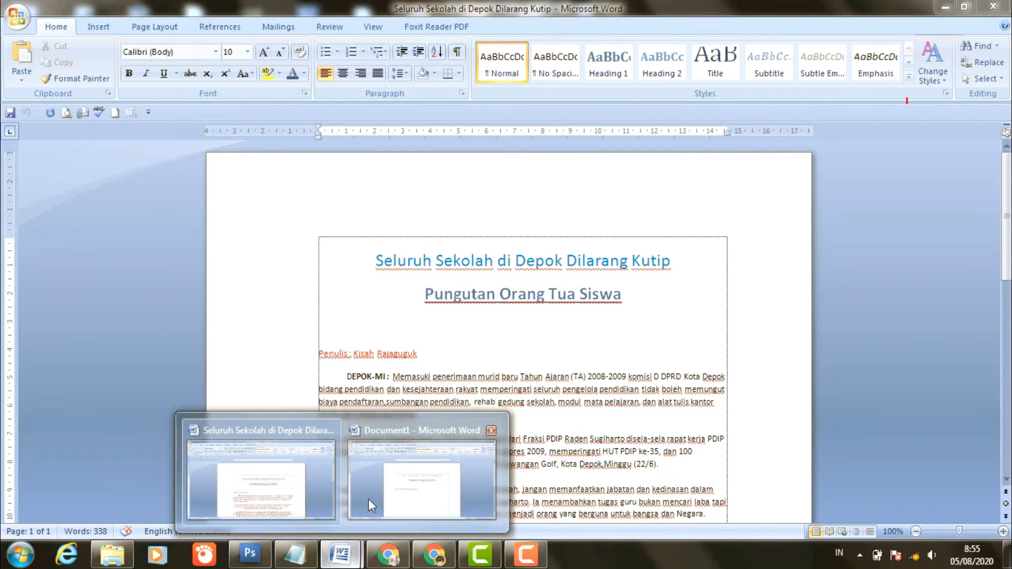
pyautogui.click(397, 480)
pyautogui.click(372, 332)
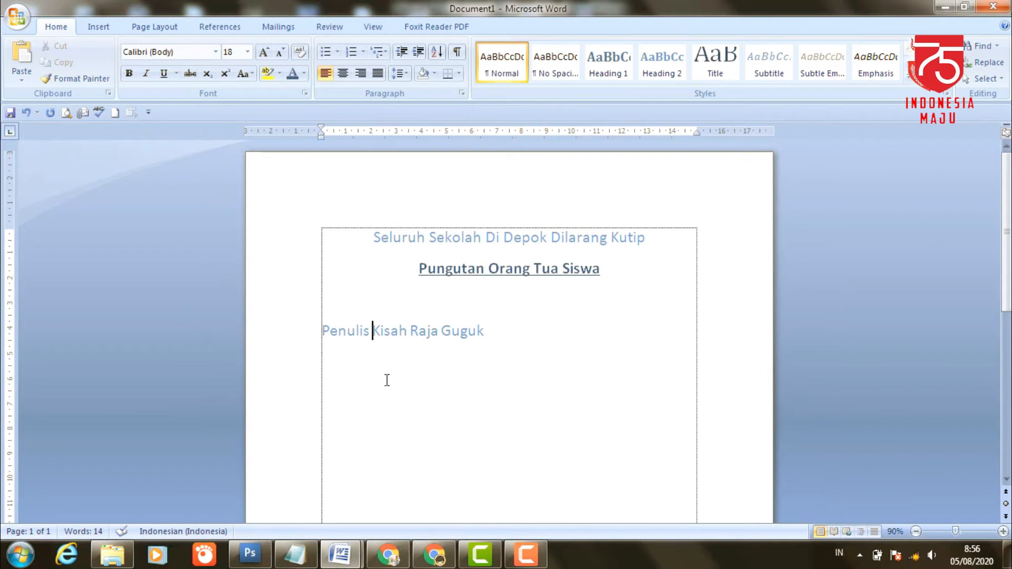
pyautogui.write(':')
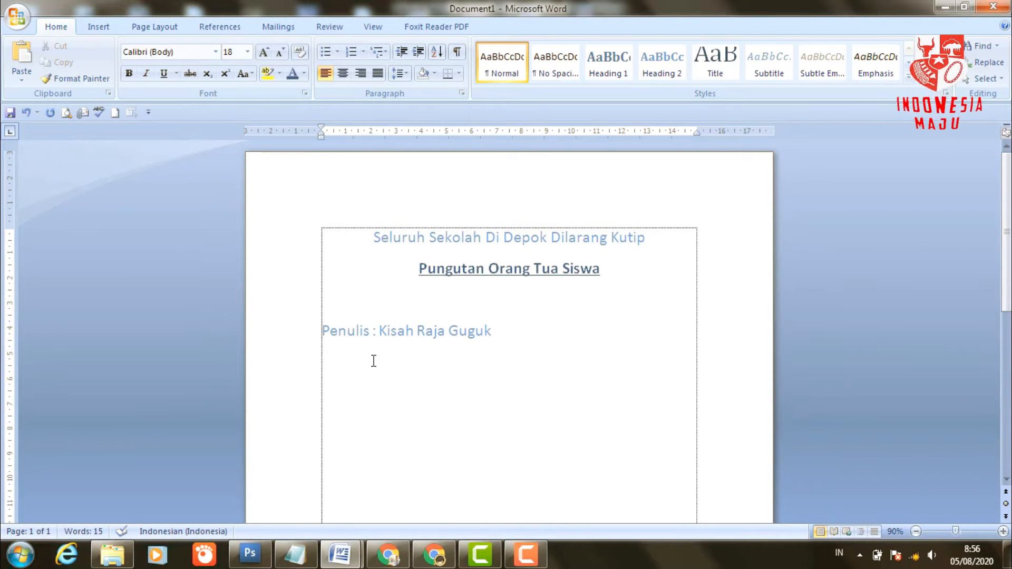
# - Colour the whole author line standard red, set its font size to 10, and continue on the line below it
pyautogui.moveTo(325, 327); pyautogui.dragTo(538, 330)
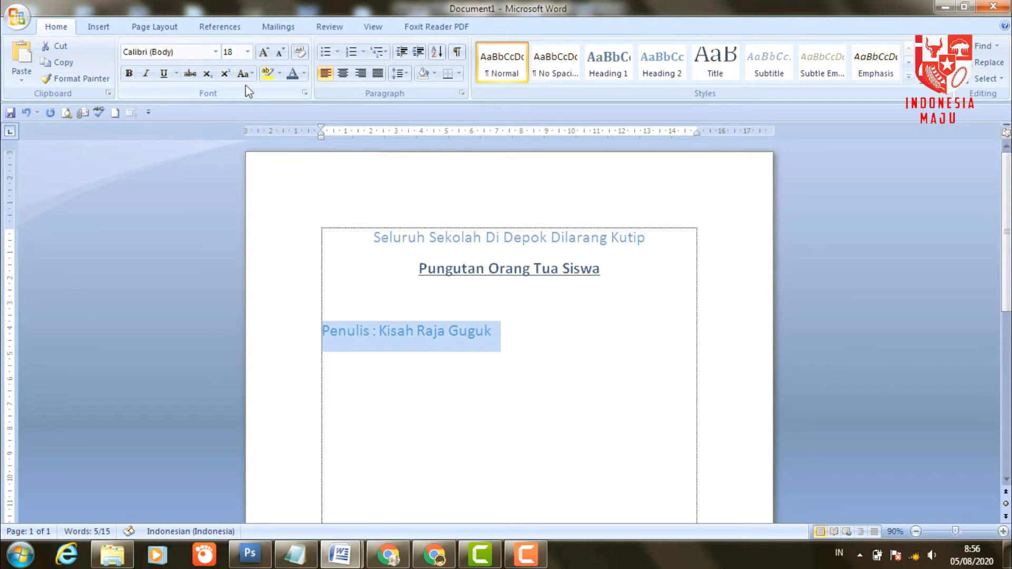
pyautogui.click(305, 74)
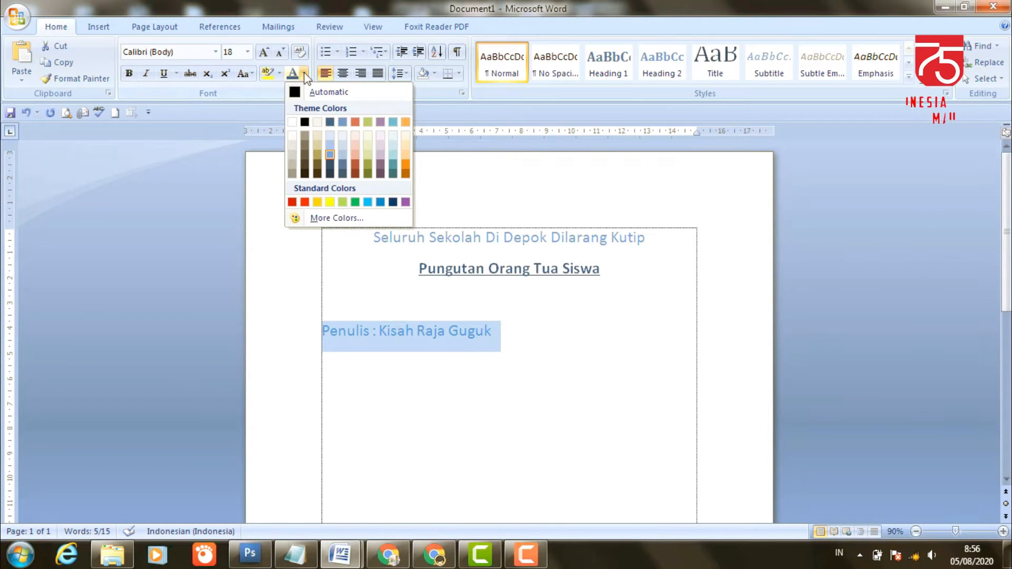
pyautogui.click(305, 202)
pyautogui.click(248, 52)
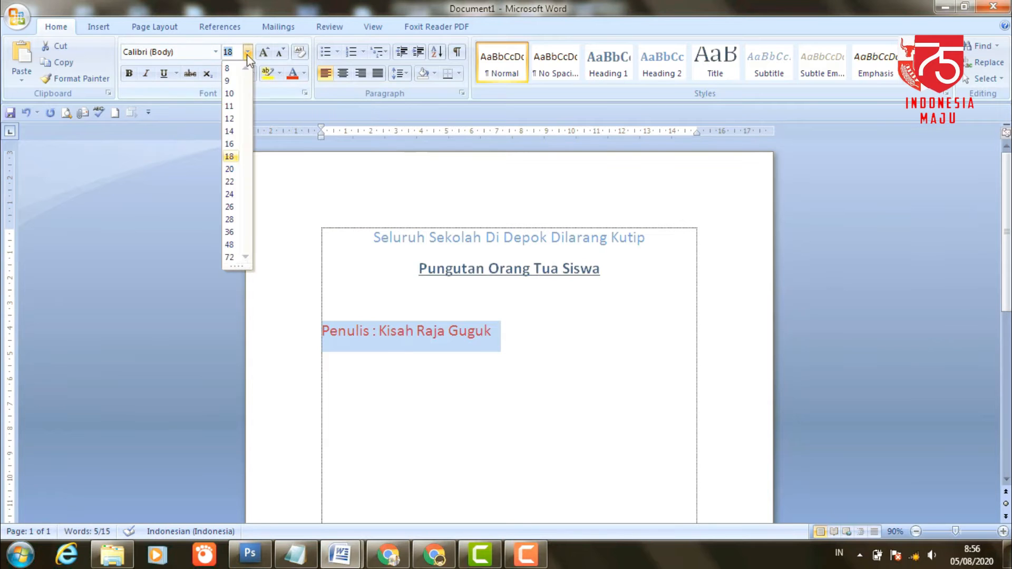
pyautogui.click(230, 94)
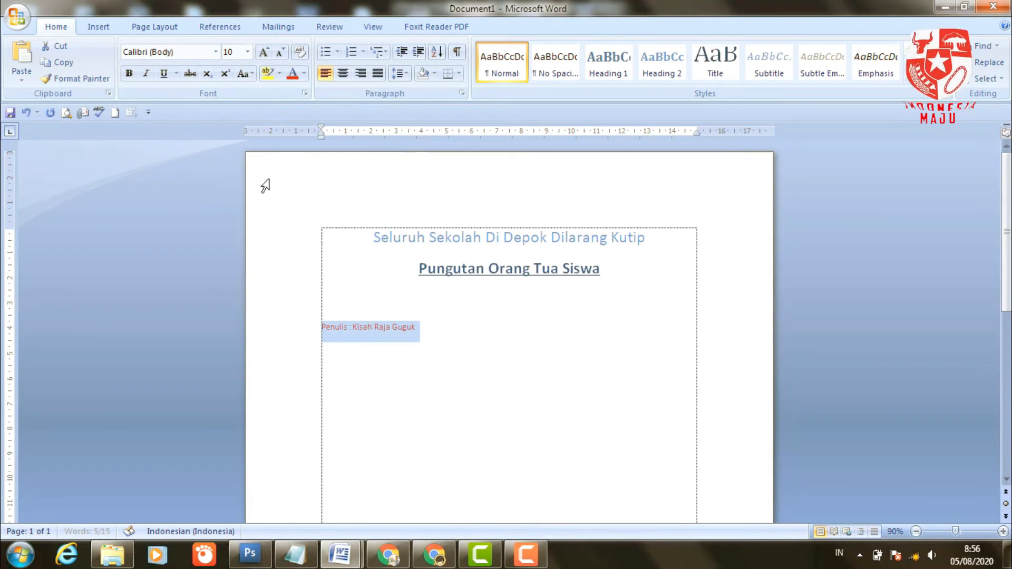
pyautogui.click(327, 353)
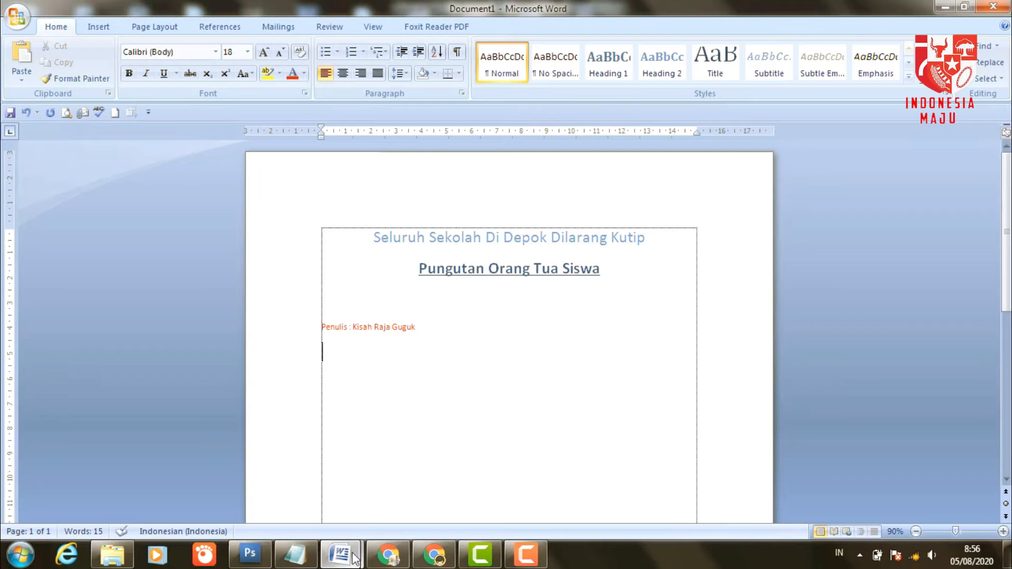
# - Examine the indent, font size and bold style of the opening "DEPOK-MI :" of the sample document's first paragraph
pyautogui.moveTo(354, 558)
pyautogui.click(283, 481)
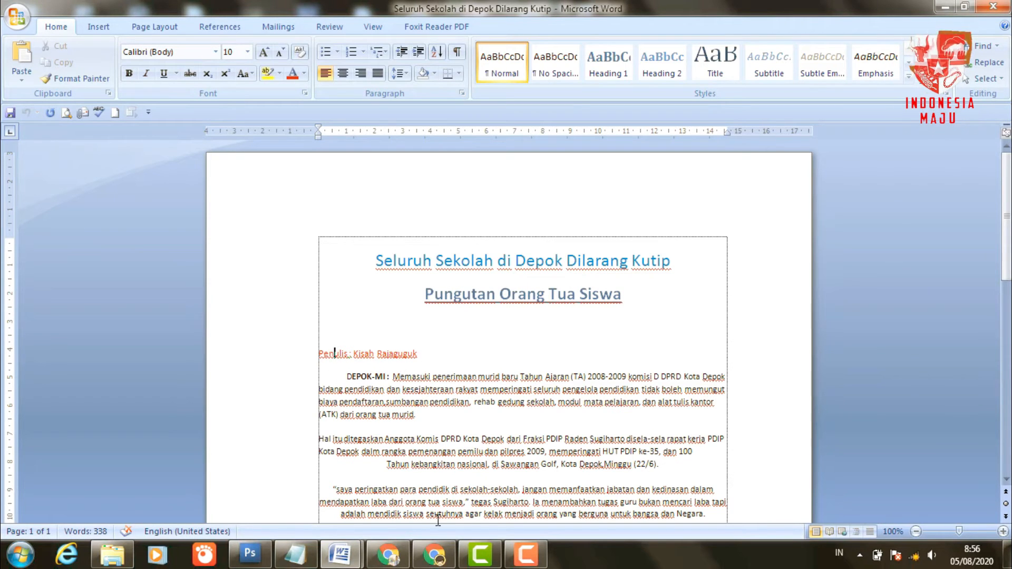
pyautogui.moveTo(340, 563)
pyautogui.click(419, 481)
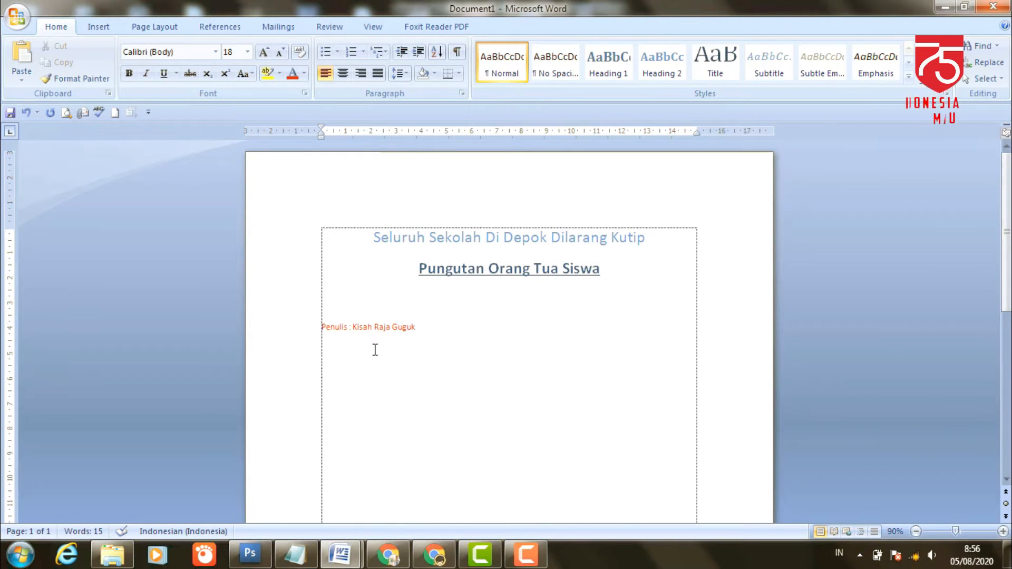
pyautogui.moveTo(340, 554)
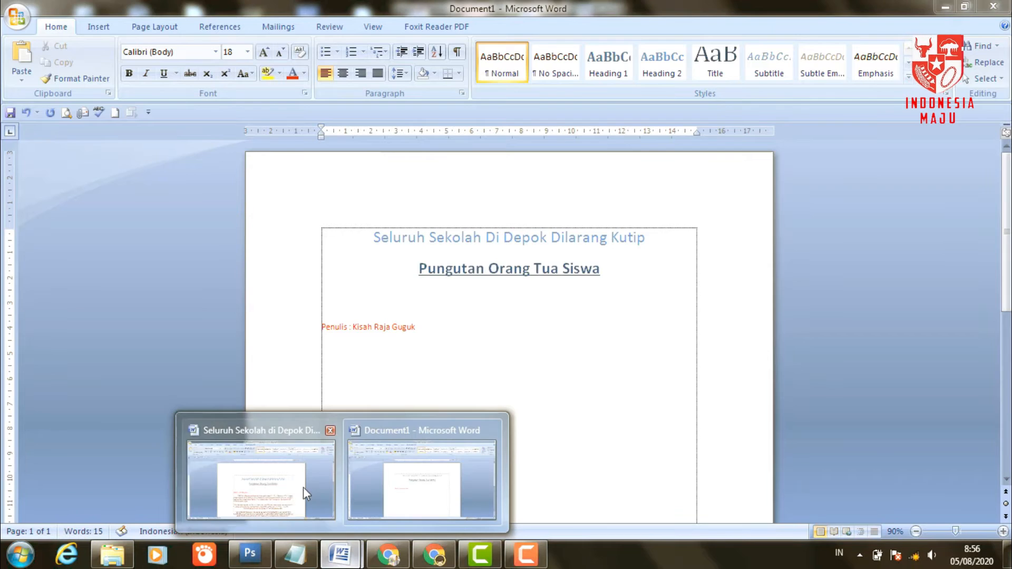
pyautogui.click(302, 489)
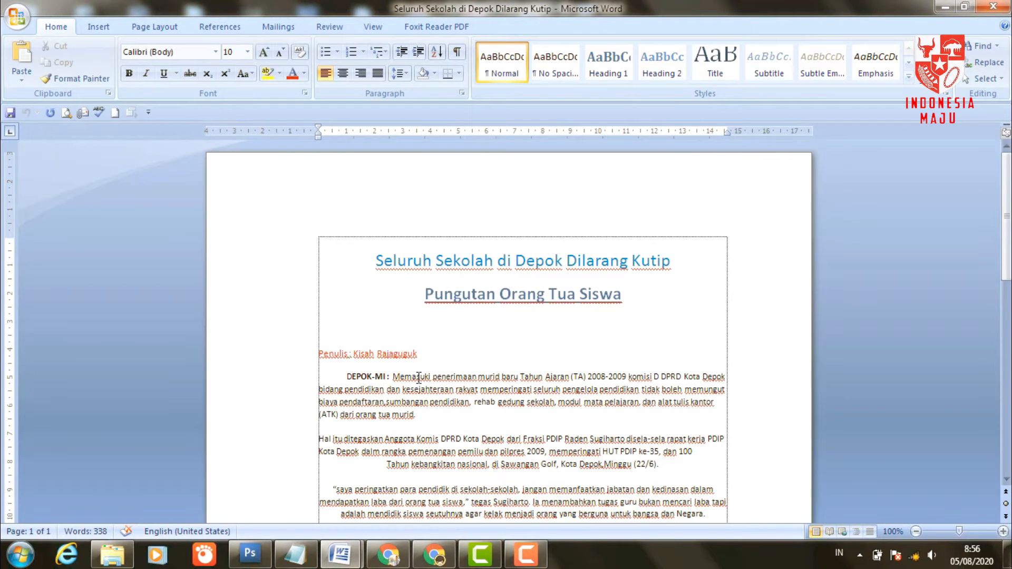
pyautogui.click(366, 376)
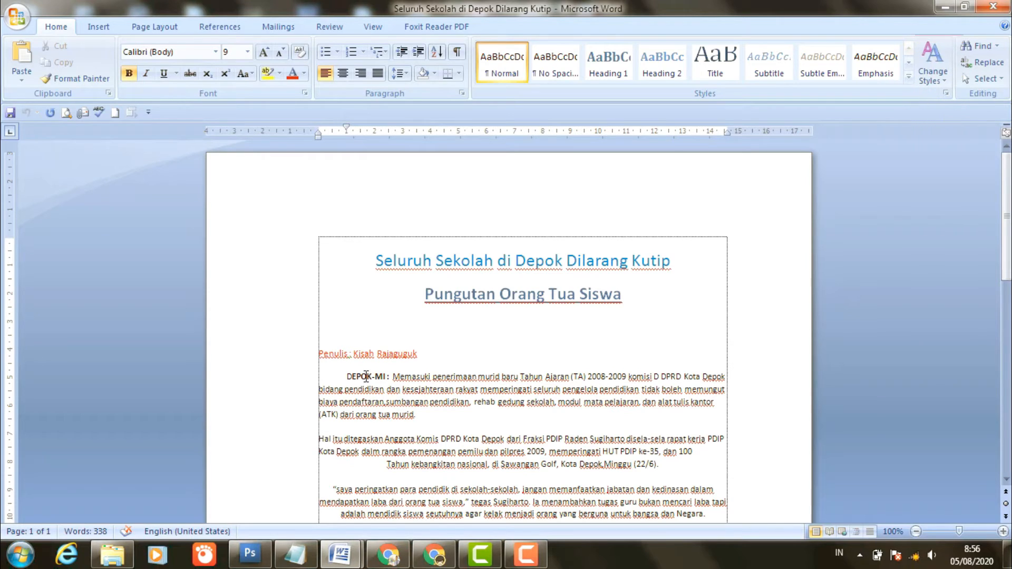
pyautogui.click(376, 378)
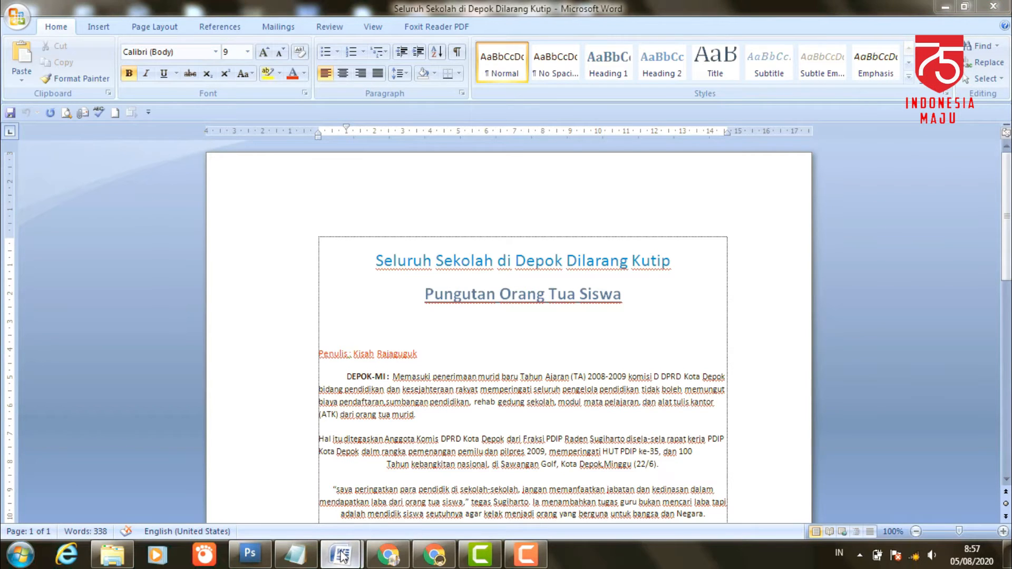
# - Enter the indented opening "DEPOK-MI :" in capitals below the author line of the new document, checking it against the sample document
pyautogui.moveTo(340, 553)
pyautogui.click(394, 471)
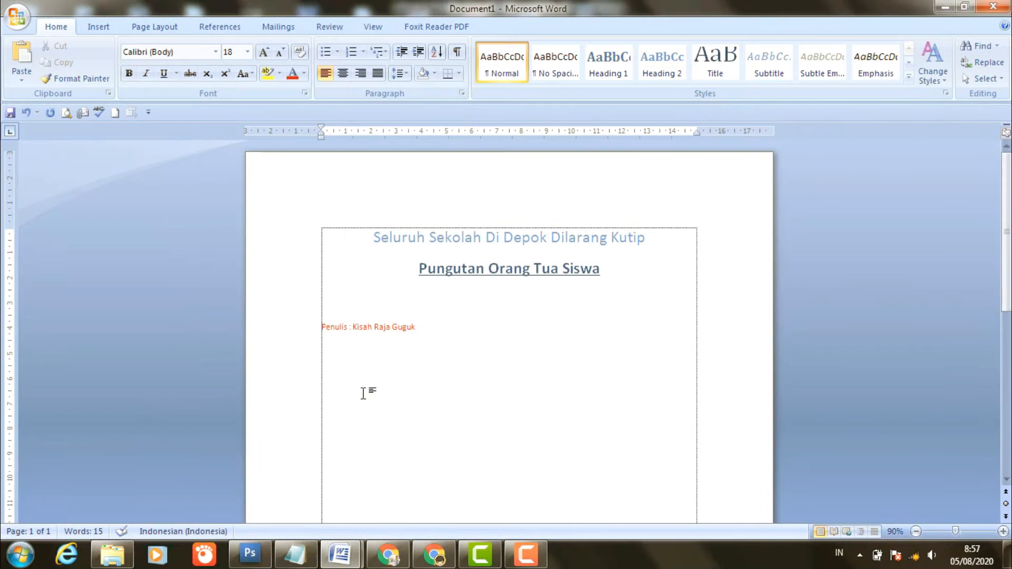
pyautogui.write('De')
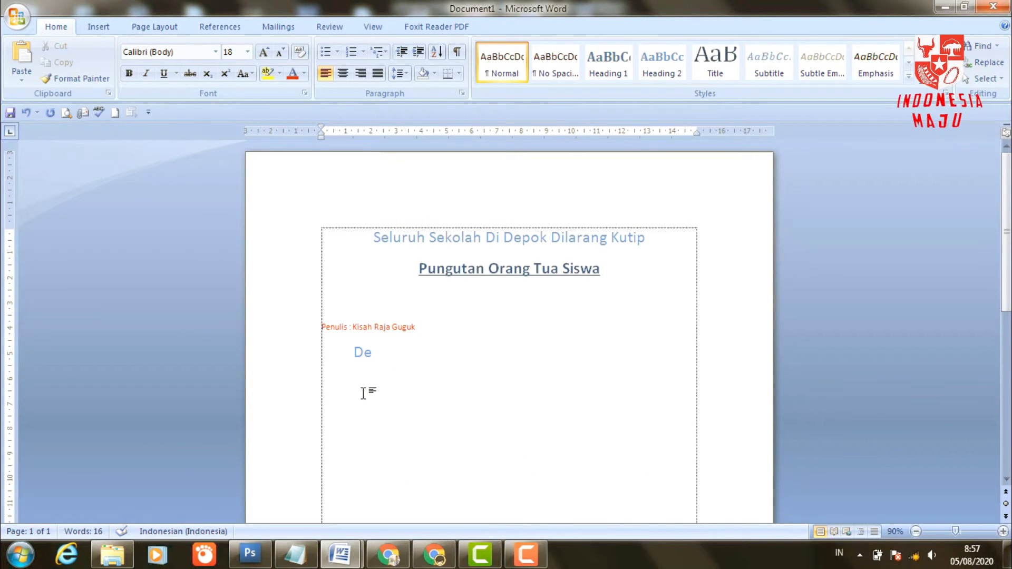
pyautogui.moveTo(341, 551)
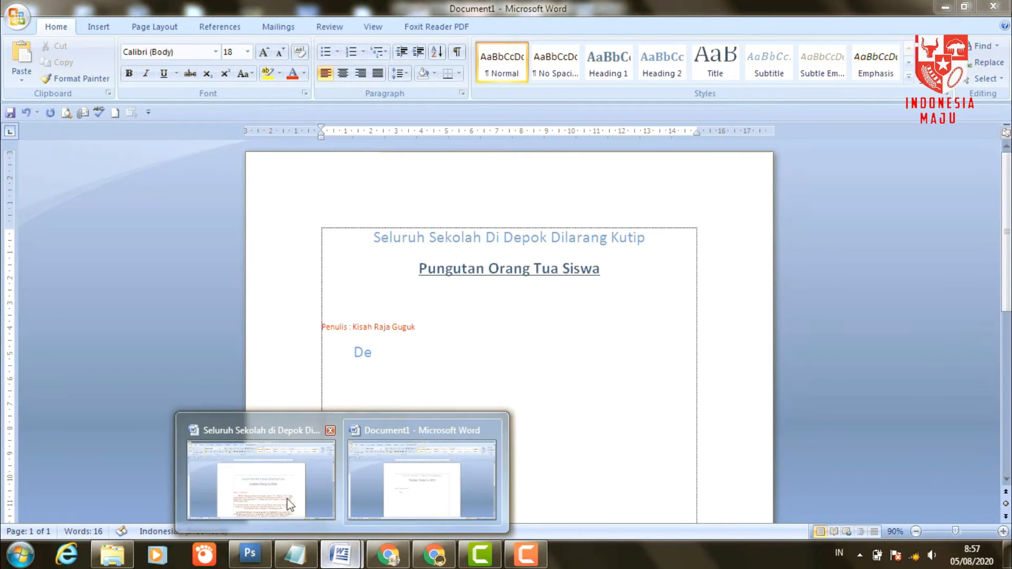
pyautogui.click(289, 505)
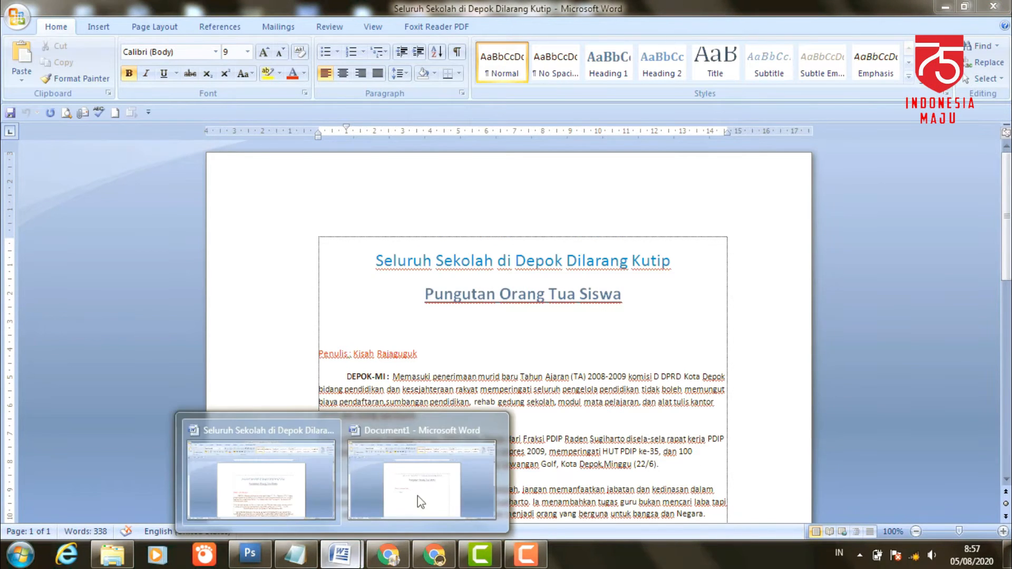
pyautogui.click(420, 502)
pyautogui.press('BackSpace')
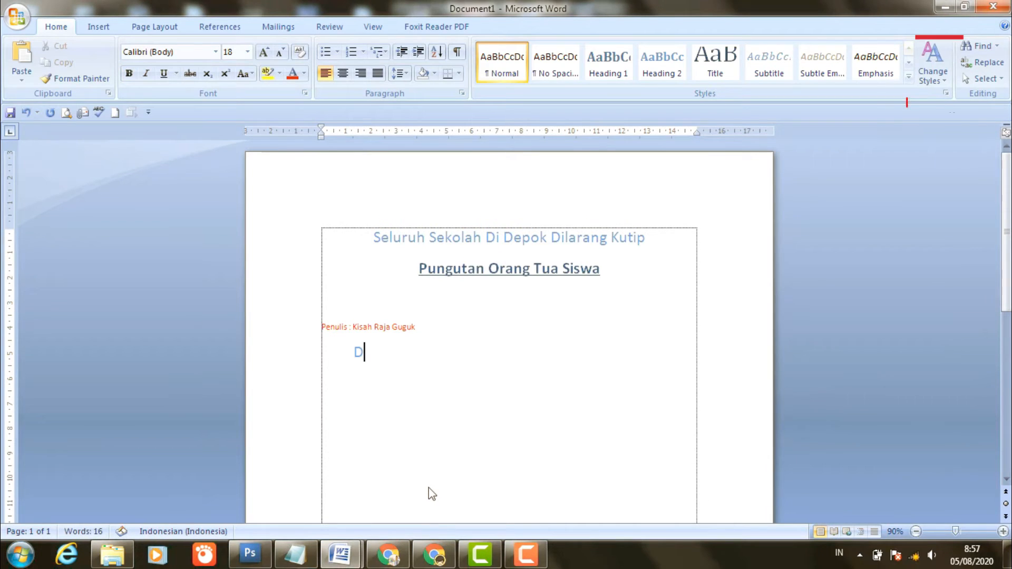
pyautogui.press('BackSpace')
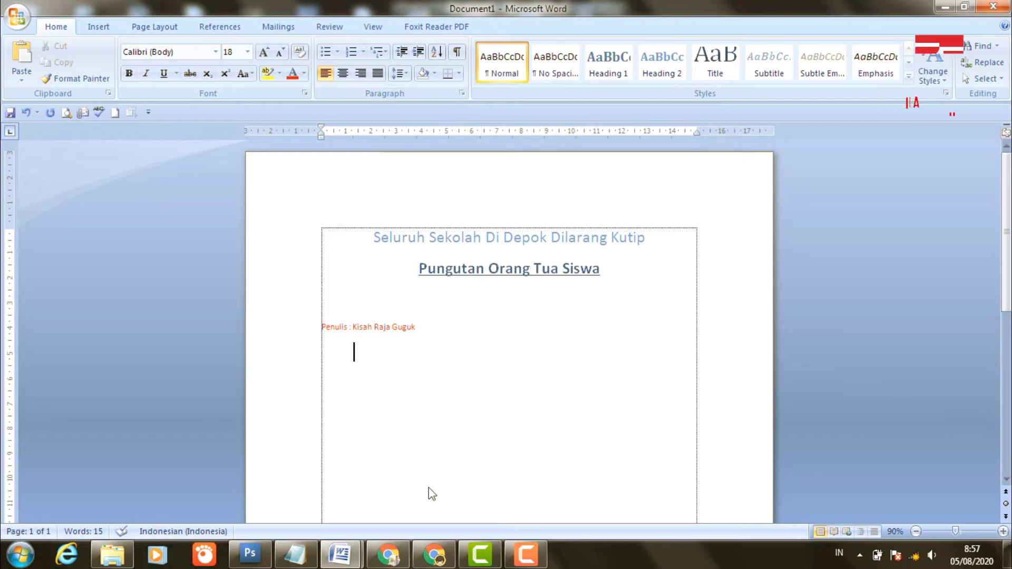
pyautogui.write('DEPOK-MI :')
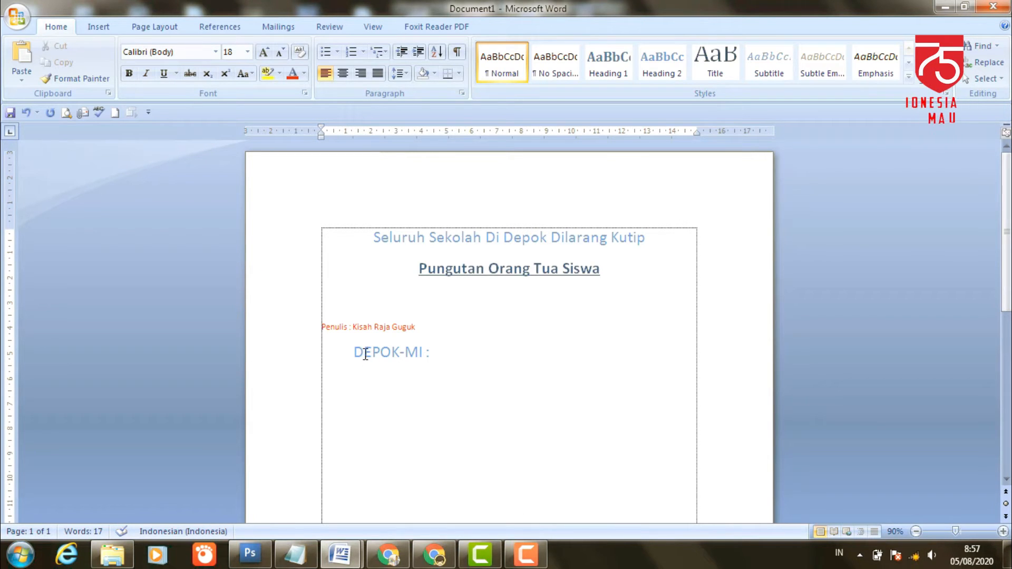
# - Make "DEPOK-MI :" bold, set its font size to 9, and colour it black
pyautogui.moveTo(354, 352); pyautogui.dragTo(429, 351)
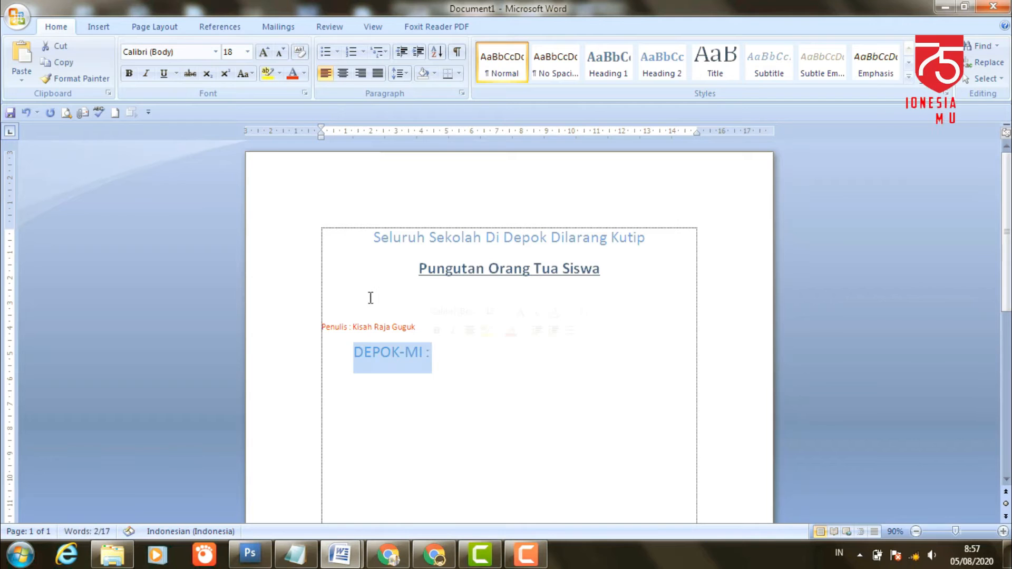
pyautogui.click(130, 74)
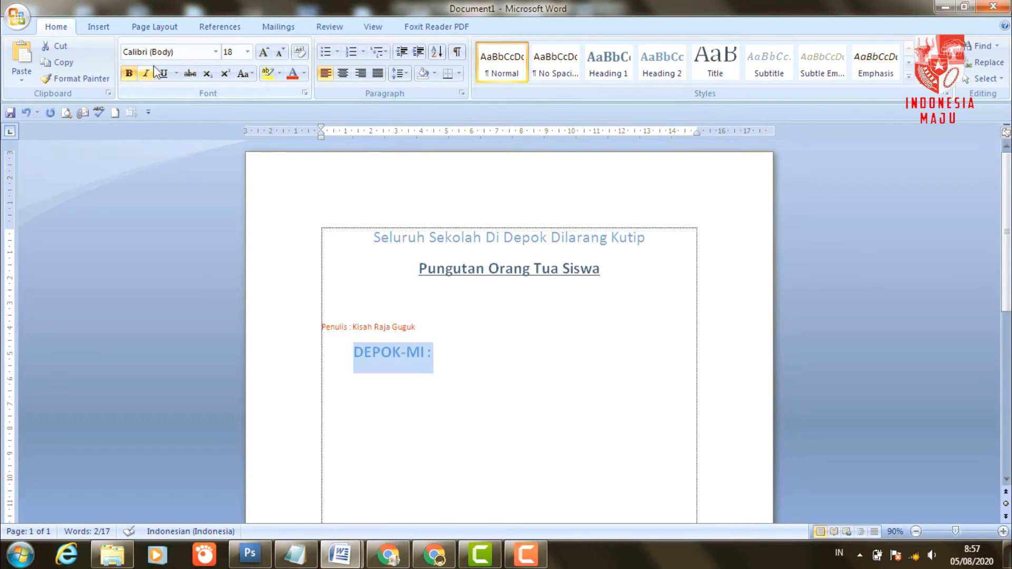
pyautogui.click(247, 52)
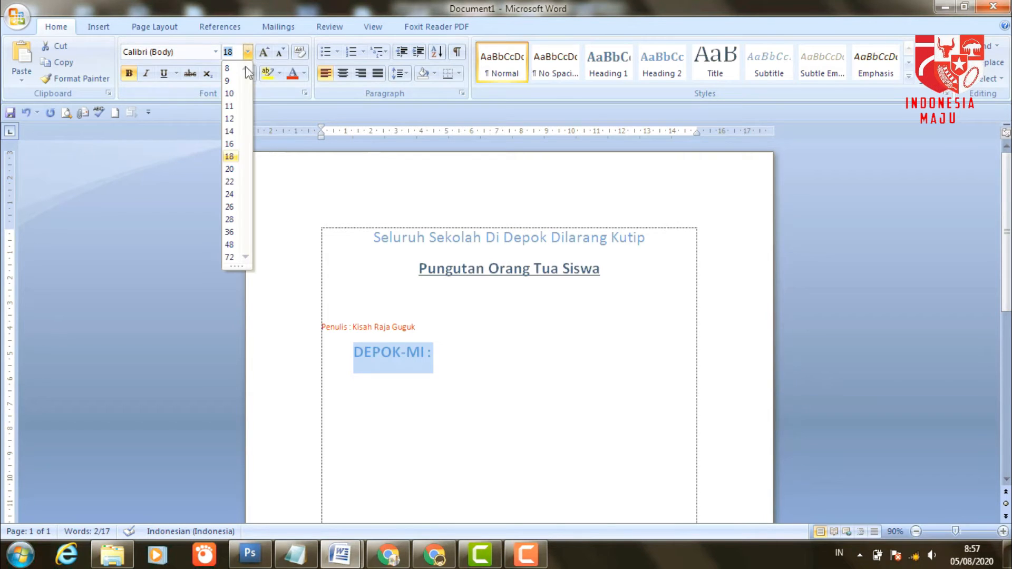
pyautogui.click(236, 81)
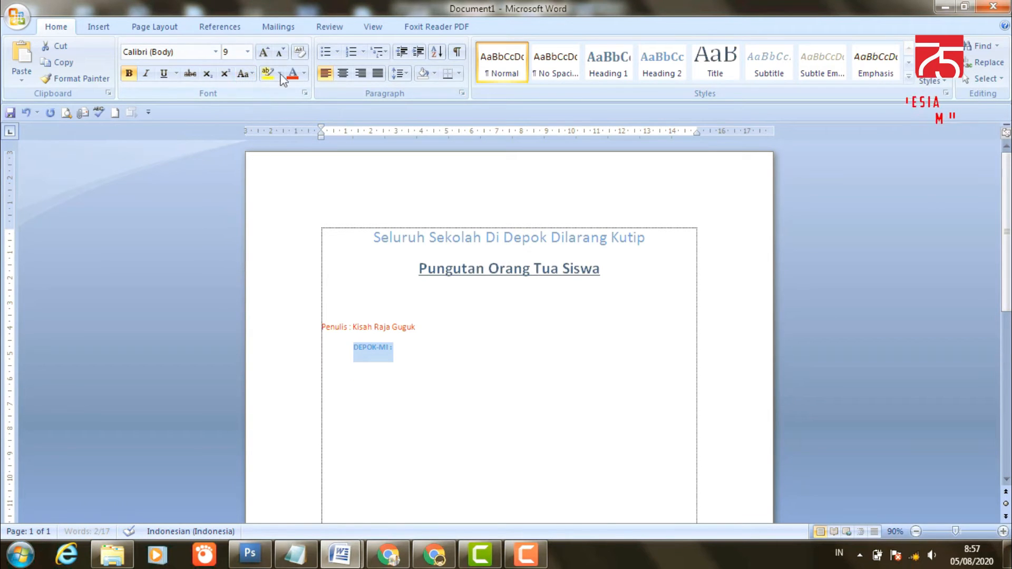
pyautogui.click(304, 75)
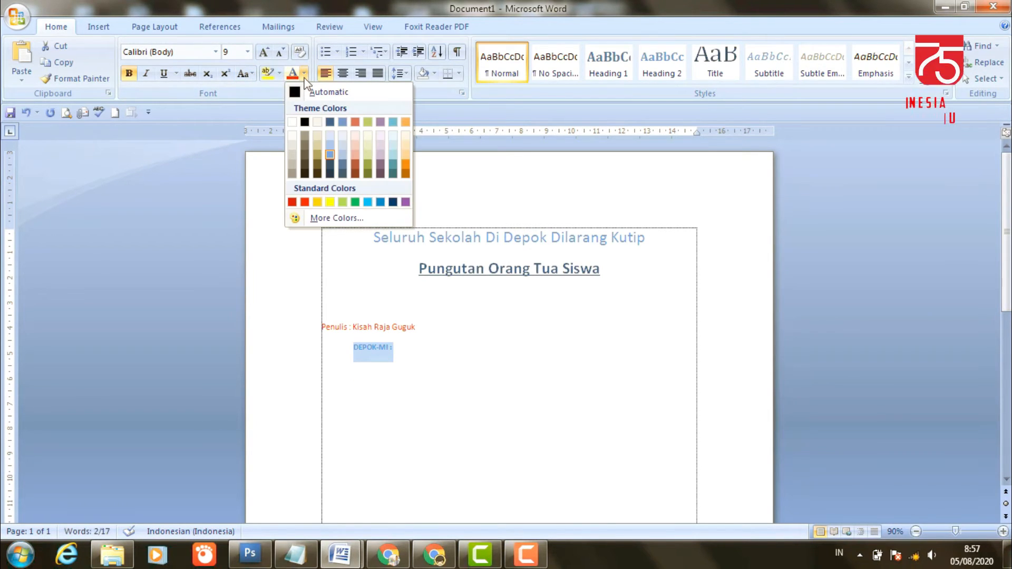
pyautogui.click(304, 122)
pyautogui.click(412, 349)
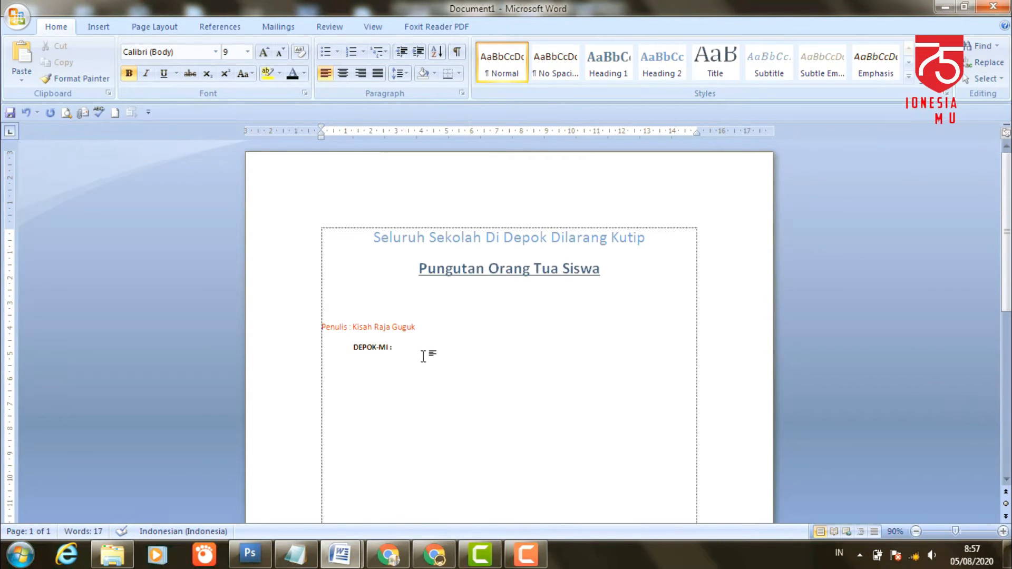
# - Check the sample's first paragraph, turn off bold after "DEPOK-MI :" in the new document, and enter "Memasuki tahun ajaran baru"
pyautogui.click(129, 73)
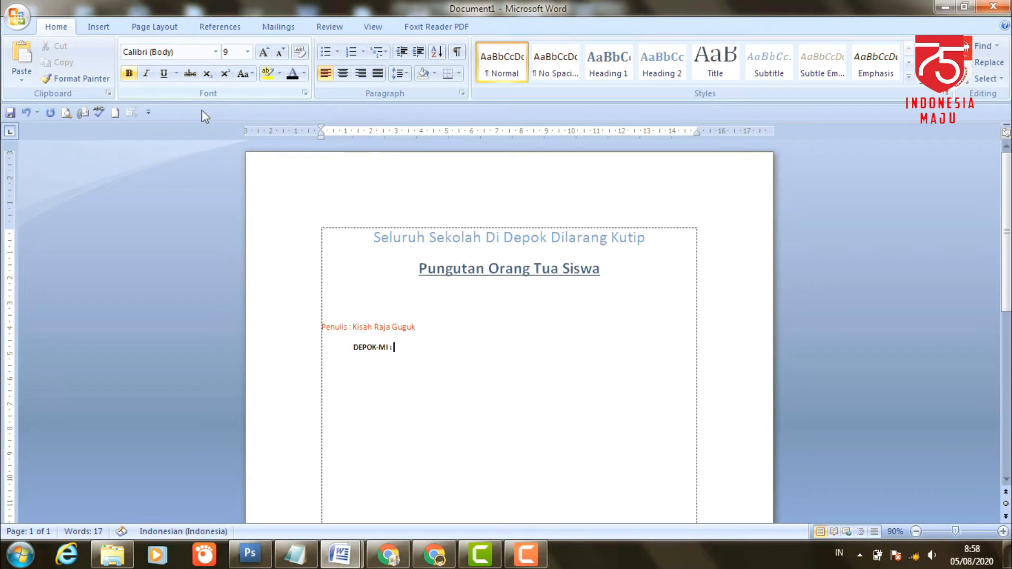
pyautogui.moveTo(340, 553)
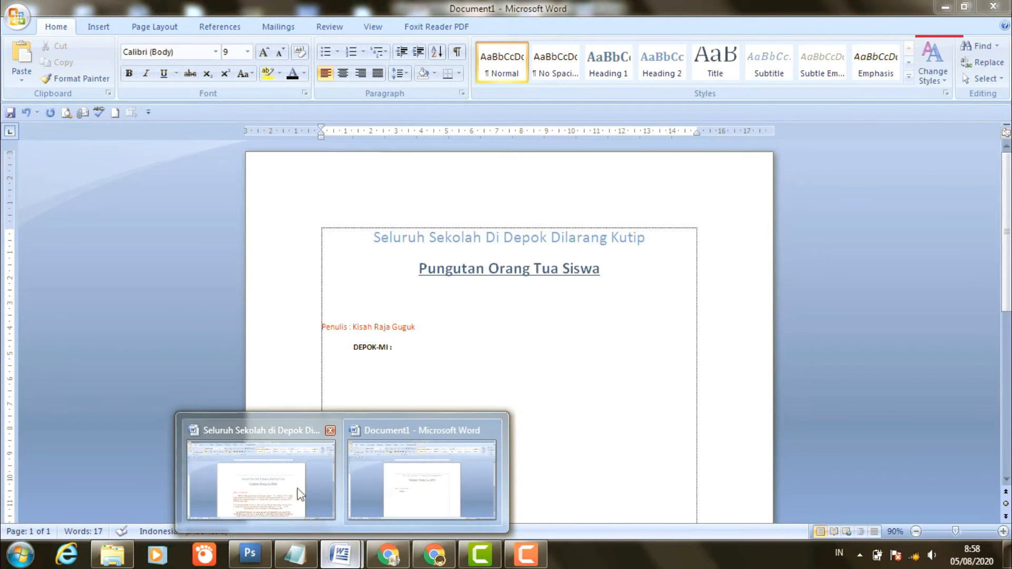
pyautogui.click(295, 488)
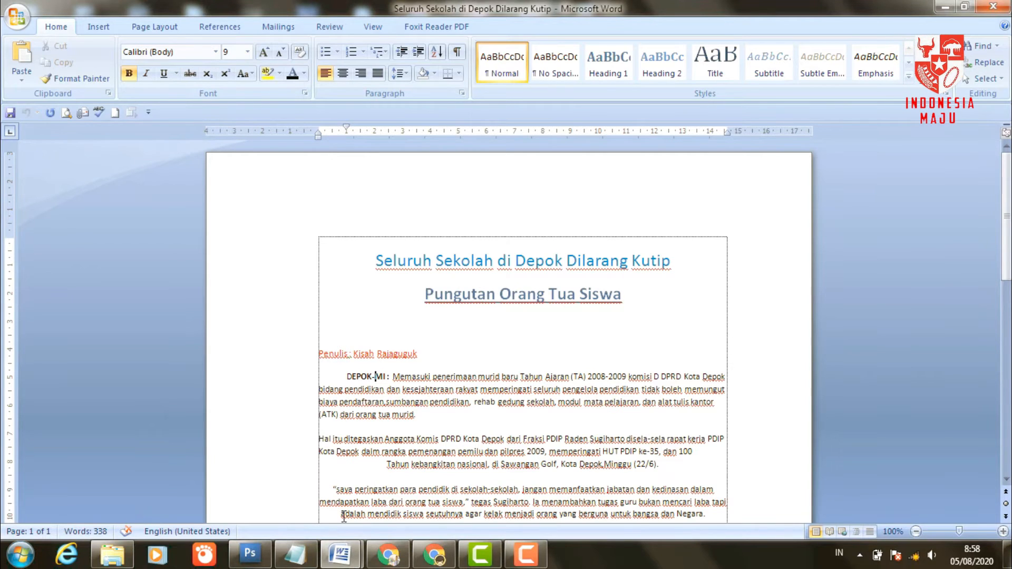
pyautogui.moveTo(340, 553)
pyautogui.click(409, 477)
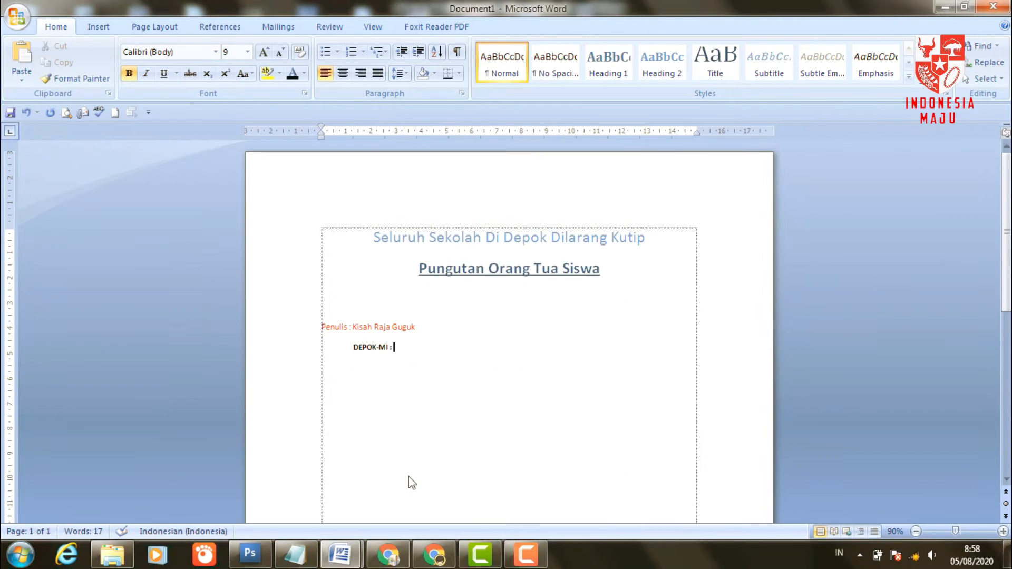
pyautogui.write('ME')
pyautogui.press('BackSpace')
pyautogui.press('BackSpace')
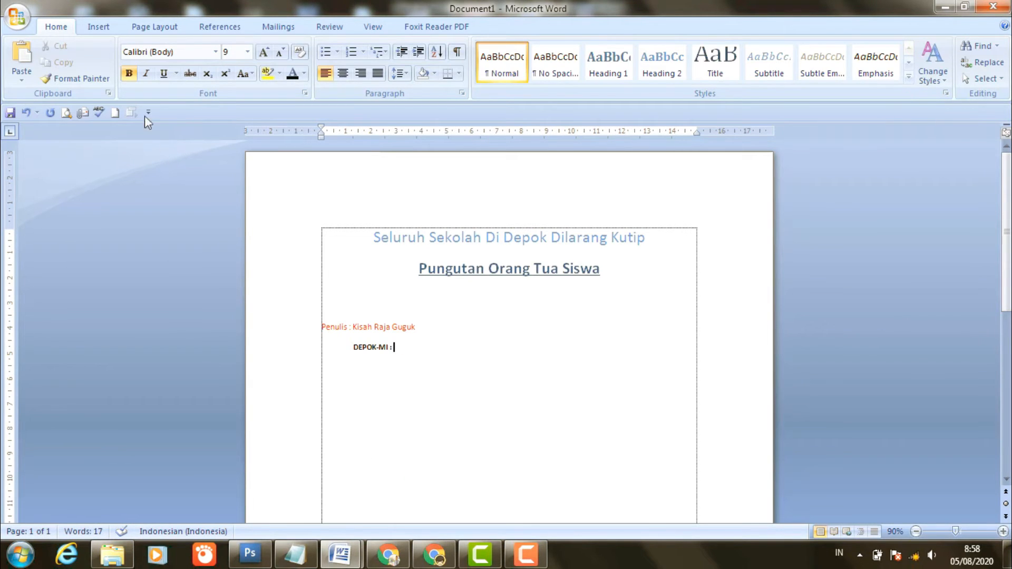
pyautogui.click(129, 73)
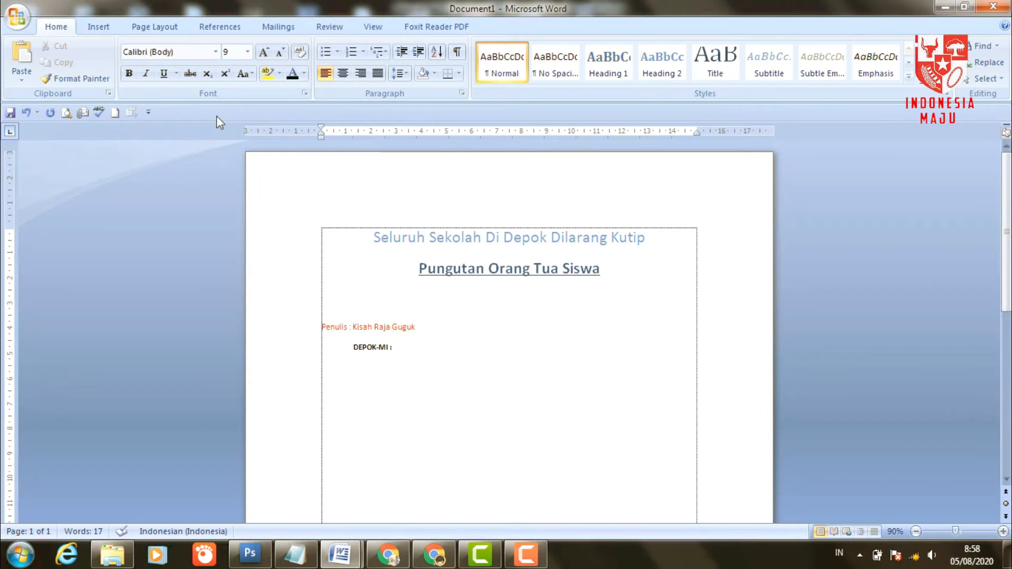
pyautogui.write('Memasuki tahun ajaran baru')
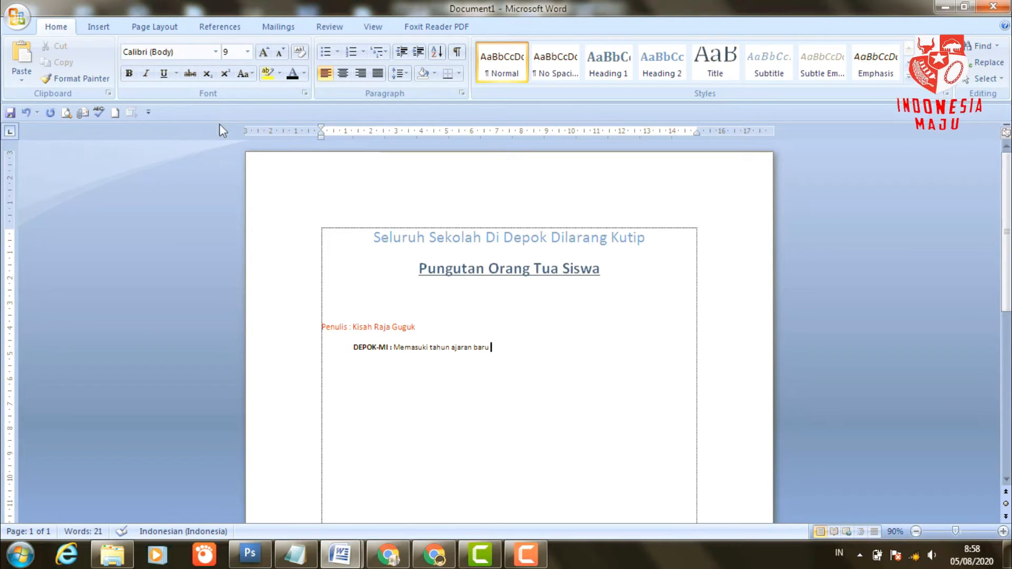
# - Copy the sample document's first paragraph from "Memasuki penerimaan murid baru" to "dari orang tua murid." and return to the new document
pyautogui.moveTo(353, 560)
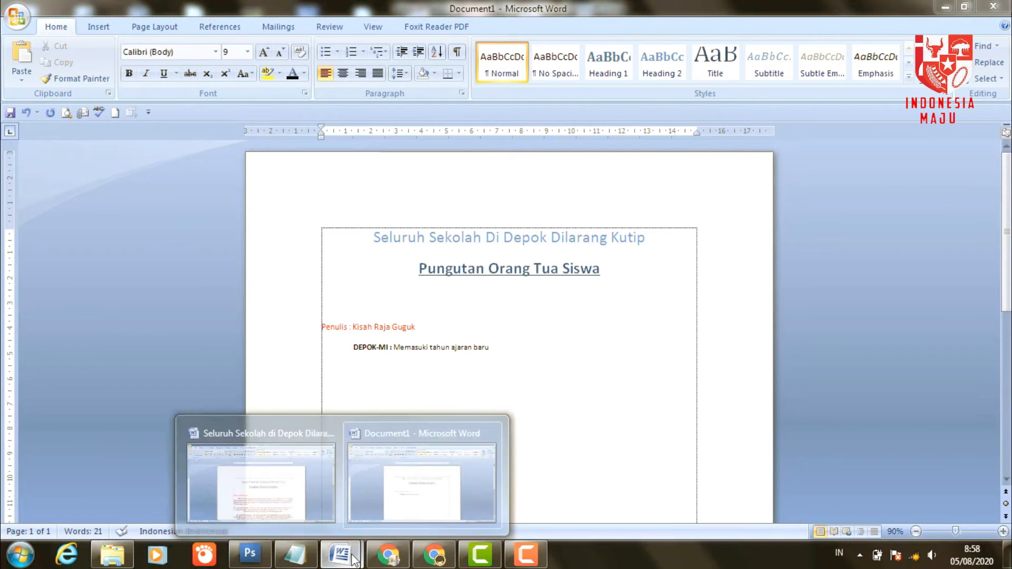
pyautogui.click(299, 466)
pyautogui.moveTo(395, 376); pyautogui.dragTo(425, 407)
pyautogui.hotkey('ctrl', 'c')
pyautogui.moveTo(425, 410); pyautogui.dragTo(425, 411)
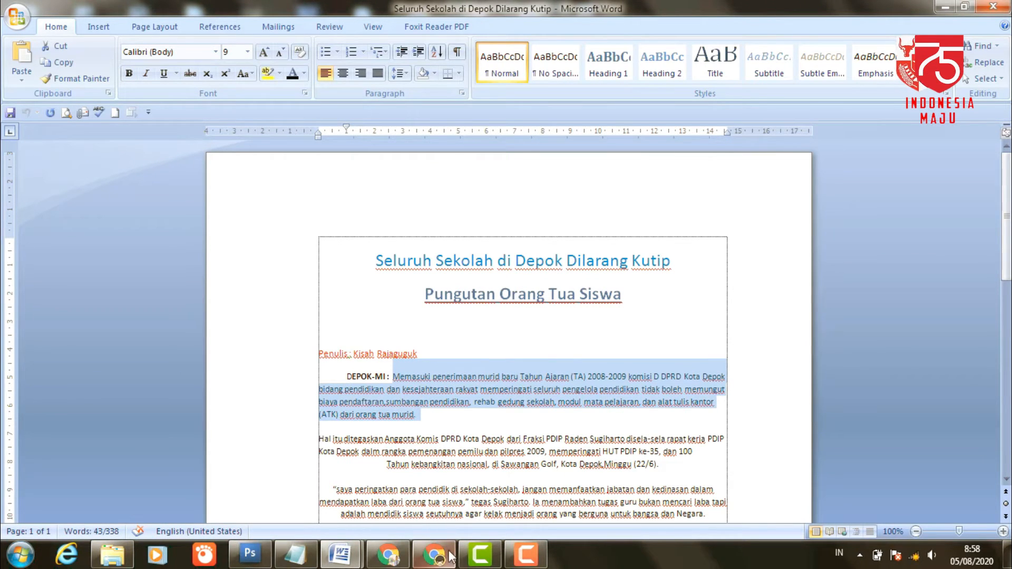
pyautogui.click(340, 553)
pyautogui.click(431, 476)
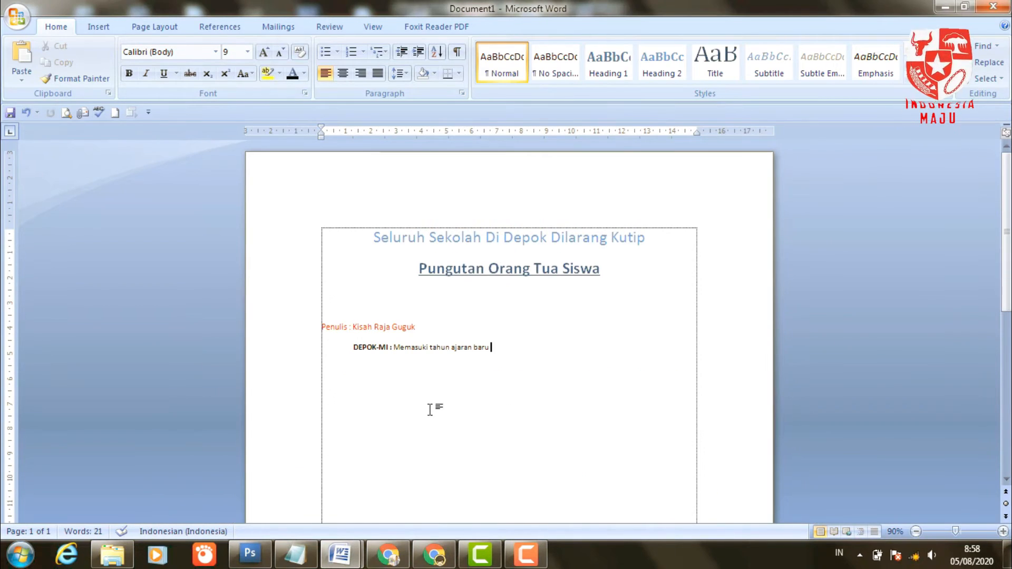
# - Try to replace "Memasuki tahun ajaran baru" with the clipboard text, and undo the paste
pyautogui.moveTo(393, 347); pyautogui.dragTo(509, 350)
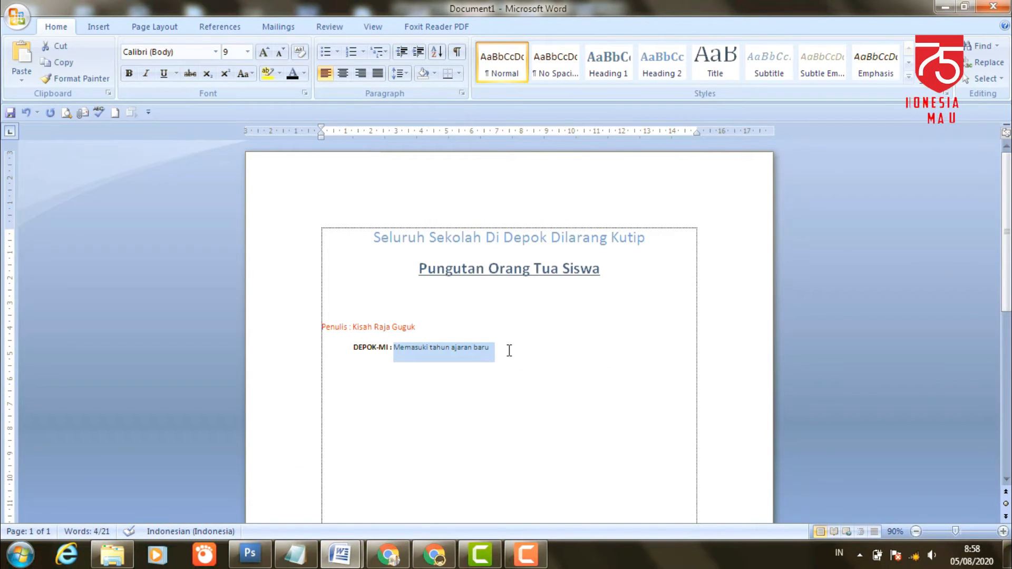
pyautogui.write('Fox Movies HD, Bein Sport 1 HD, Kids TV, OK TV, Vision Prime, Ent, MNC News, Zoo Moo, Zing, MTV Live, IE Entertainment, dan Muslim TV')
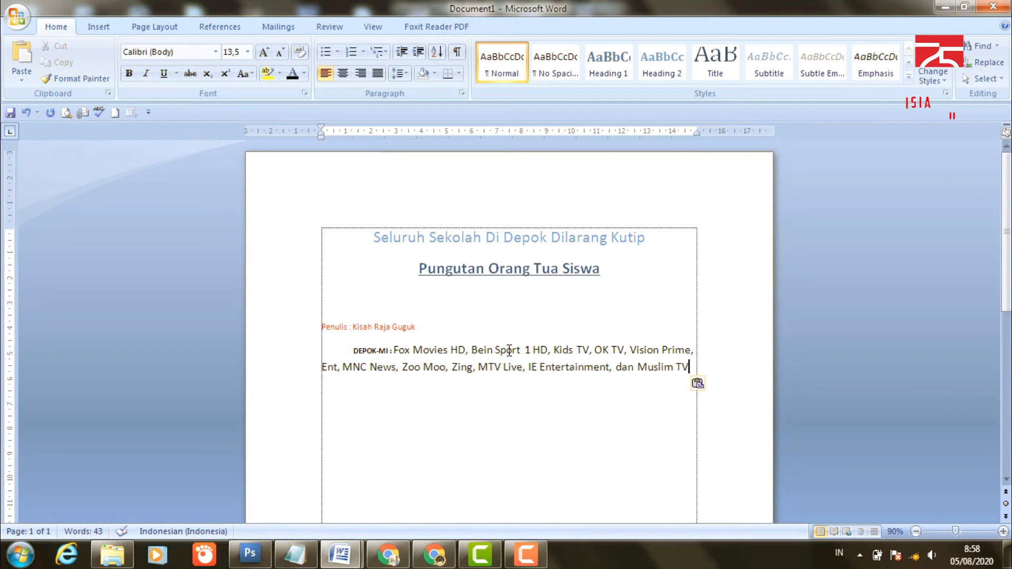
pyautogui.hotkey('ctrl', 'z')
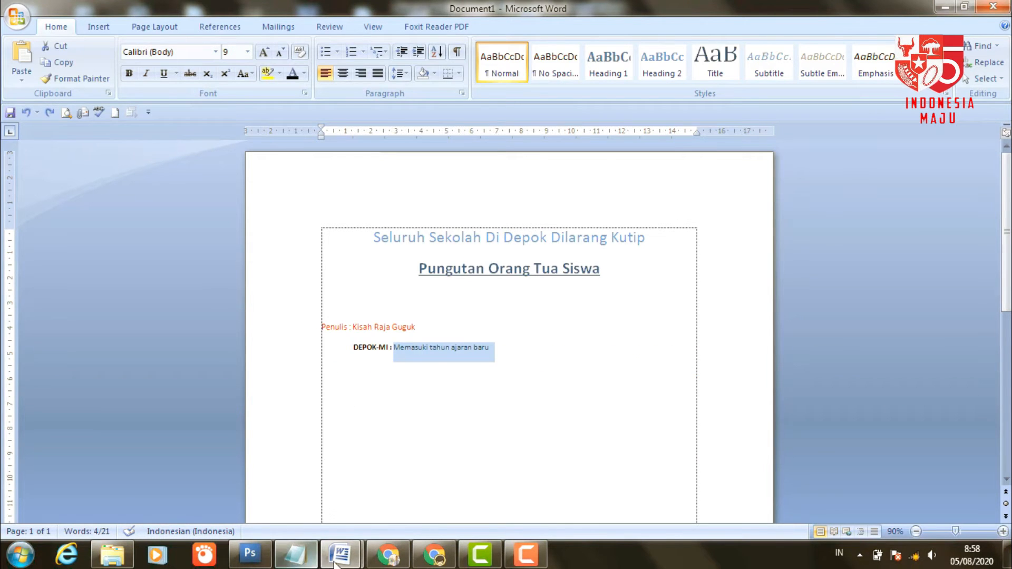
# - Copy the selected first-paragraph text from the sample document again, and paste it over "Memasuki tahun ajaran baru" in the new document
pyautogui.moveTo(335, 564)
pyautogui.click(278, 502)
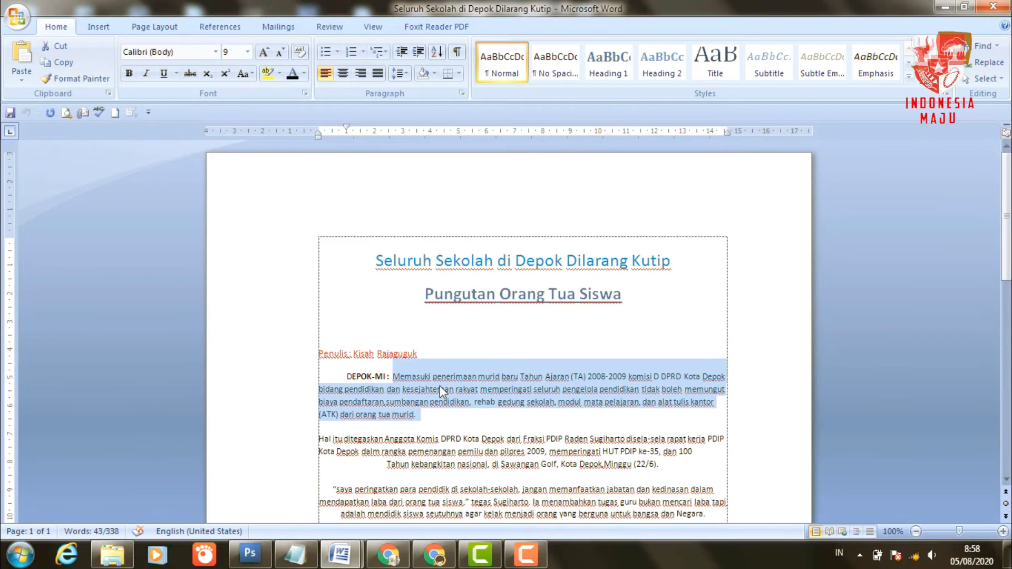
pyautogui.click(352, 556)
pyautogui.click(431, 444)
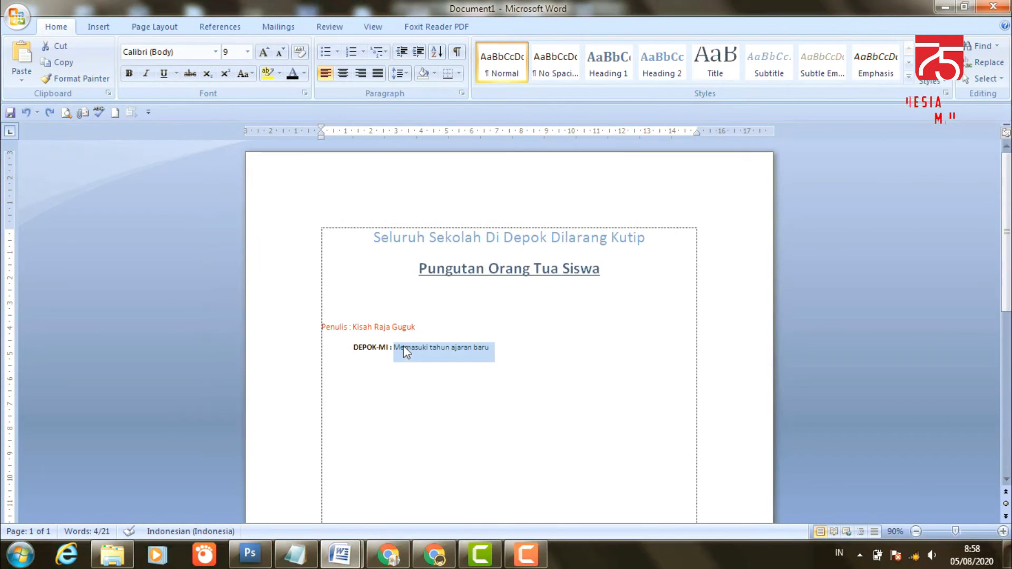
pyautogui.moveTo(405, 351); pyautogui.dragTo(502, 348)
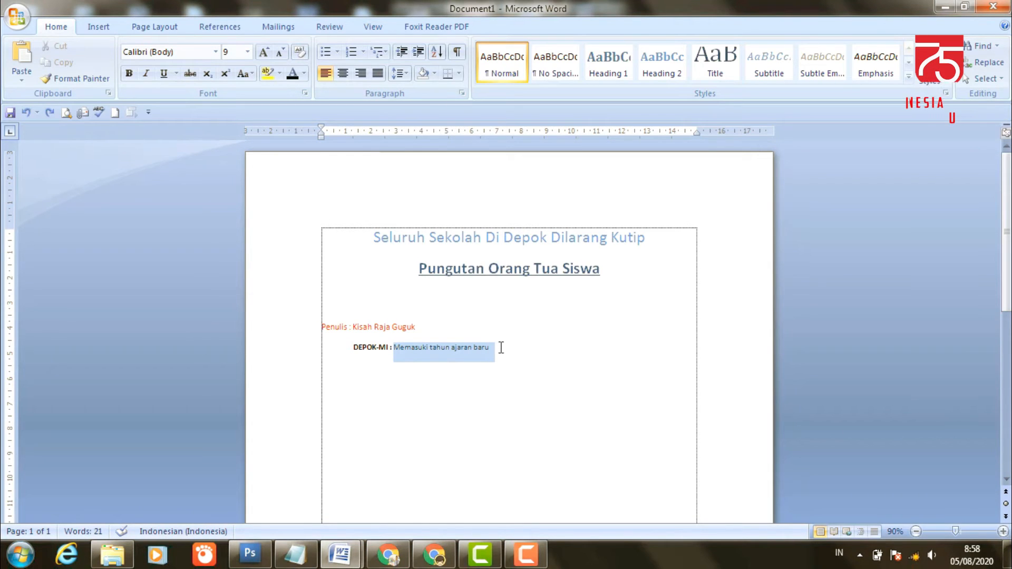
pyautogui.hotkey('ctrl', 'v')
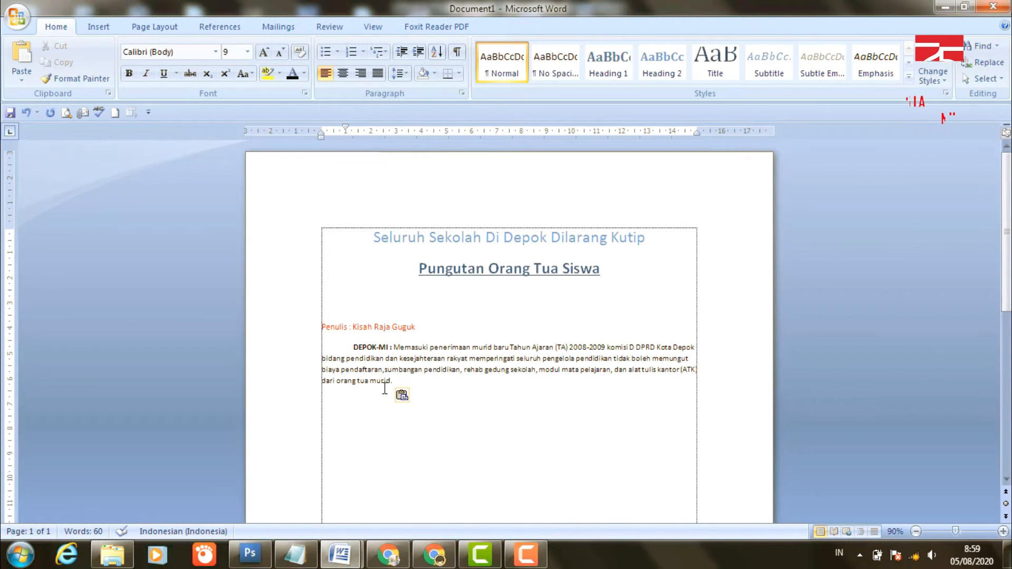
# - Try justified alignment on the sample document's first paragraph, and set it back to left alignment
pyautogui.moveTo(341, 554)
pyautogui.click(305, 499)
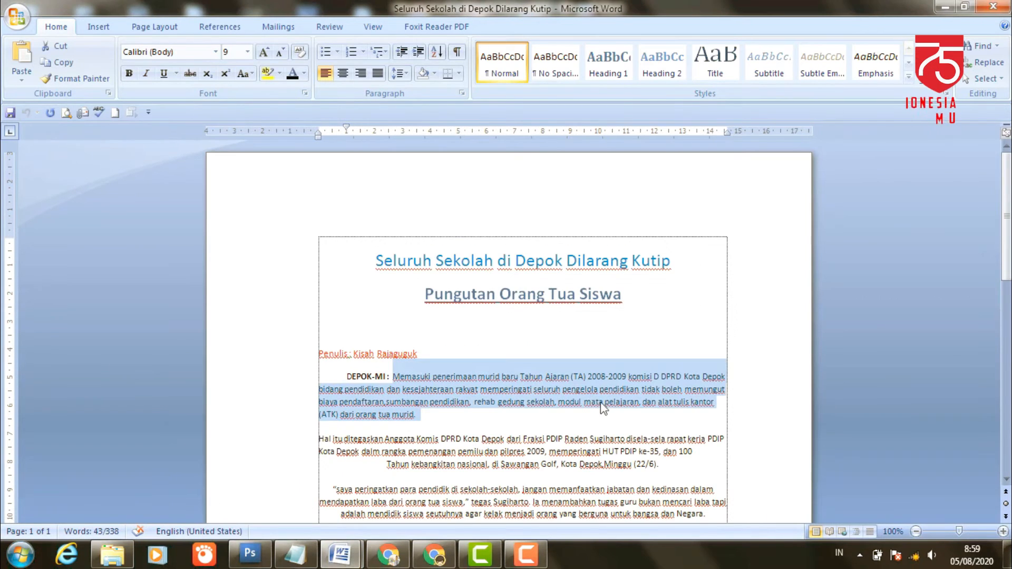
pyautogui.click(689, 382)
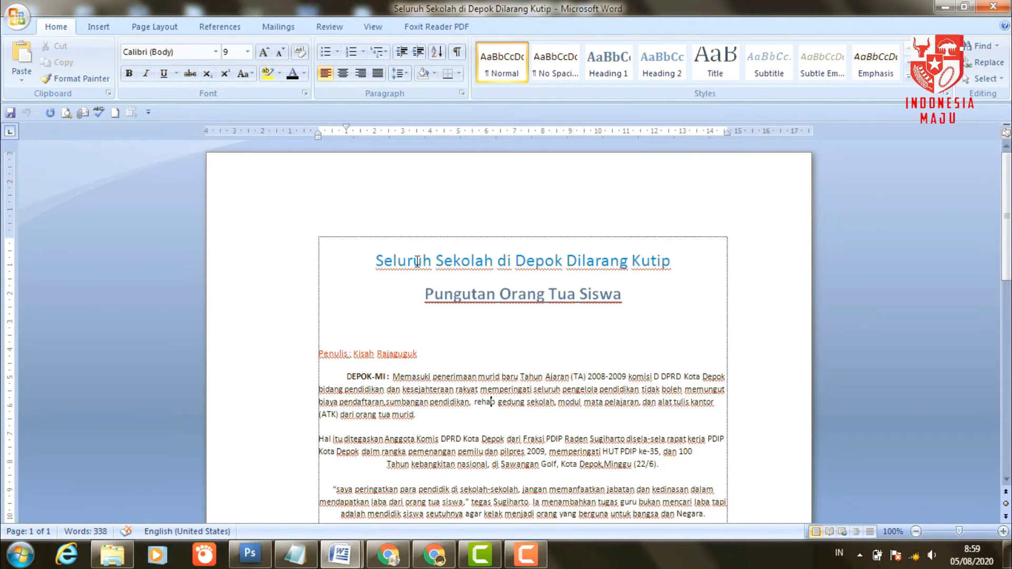
pyautogui.click(378, 74)
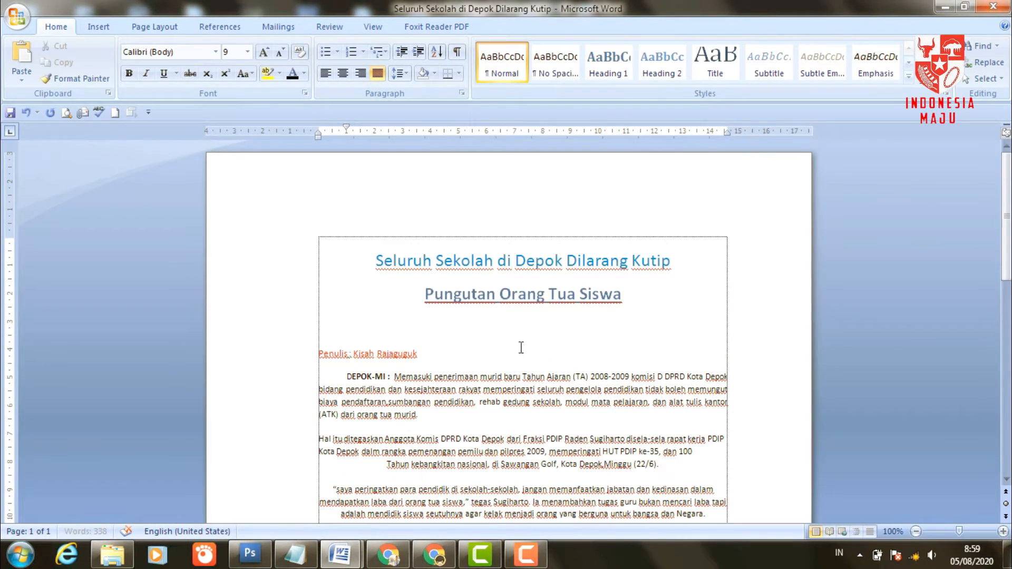
pyautogui.click(327, 78)
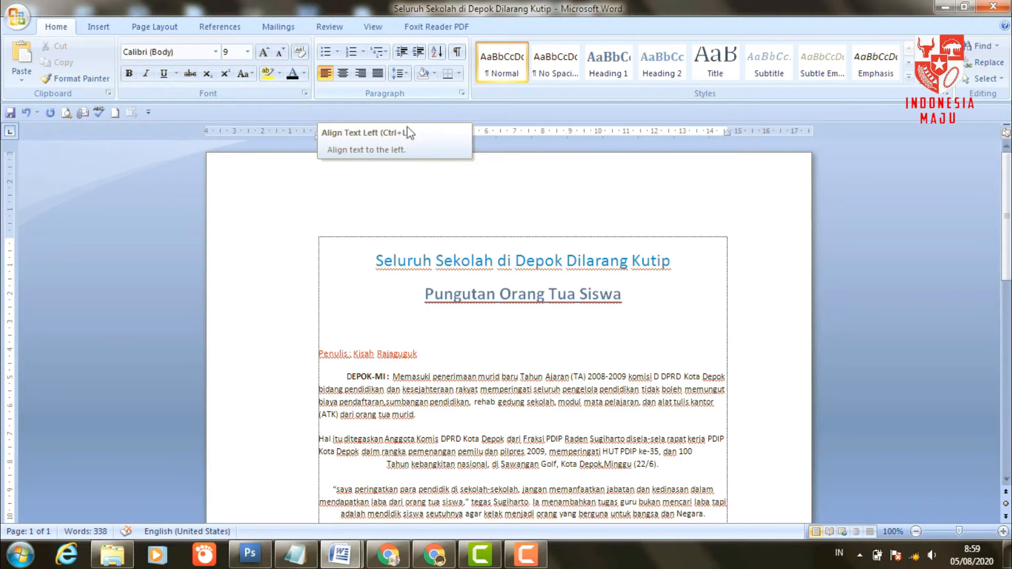
pyautogui.moveTo(1007, 243); pyautogui.dragTo(1007, 273)
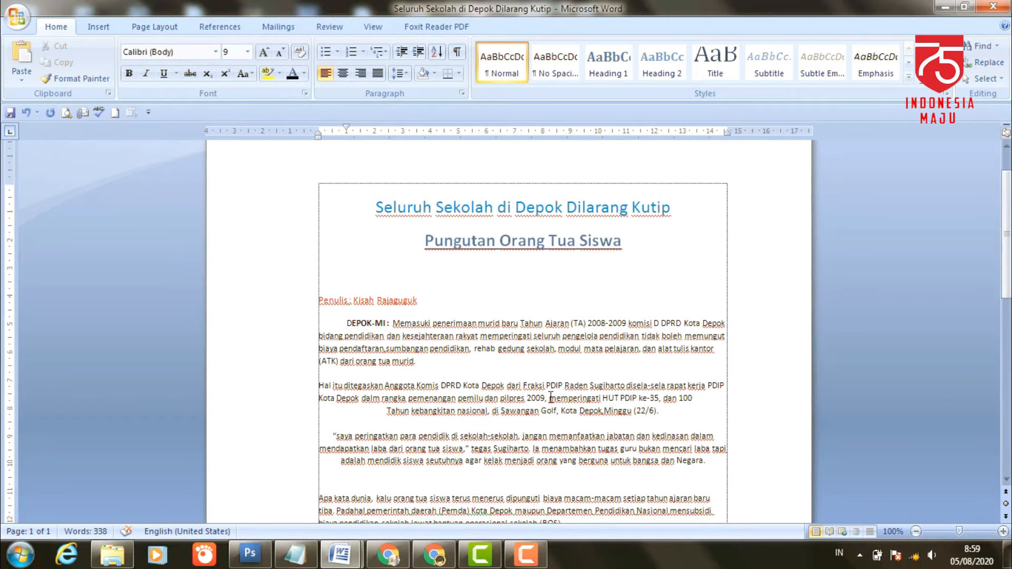
# - Try justified alignment on the new document's first body paragraph, and set it back to left alignment
pyautogui.moveTo(342, 553)
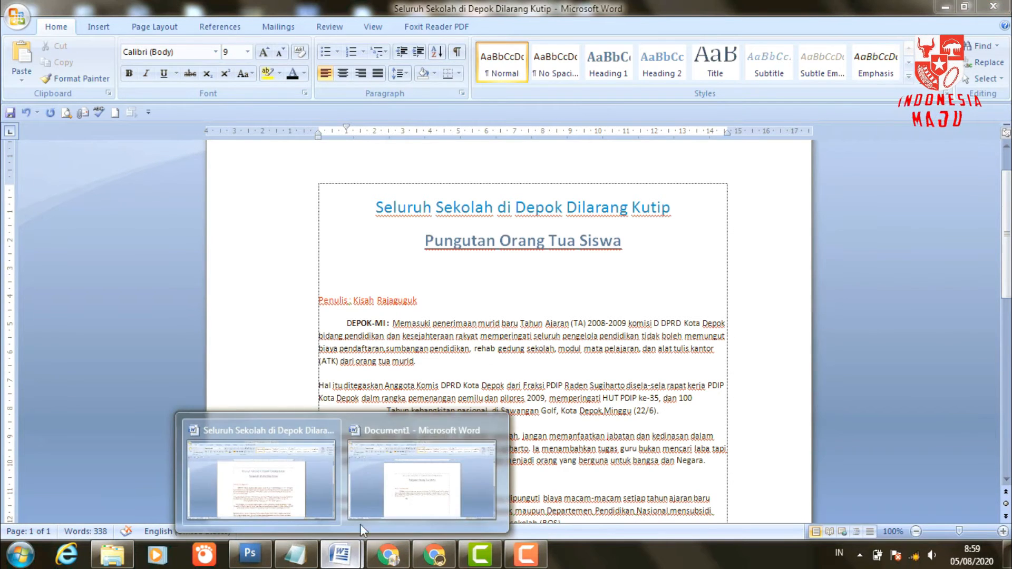
pyautogui.click(409, 490)
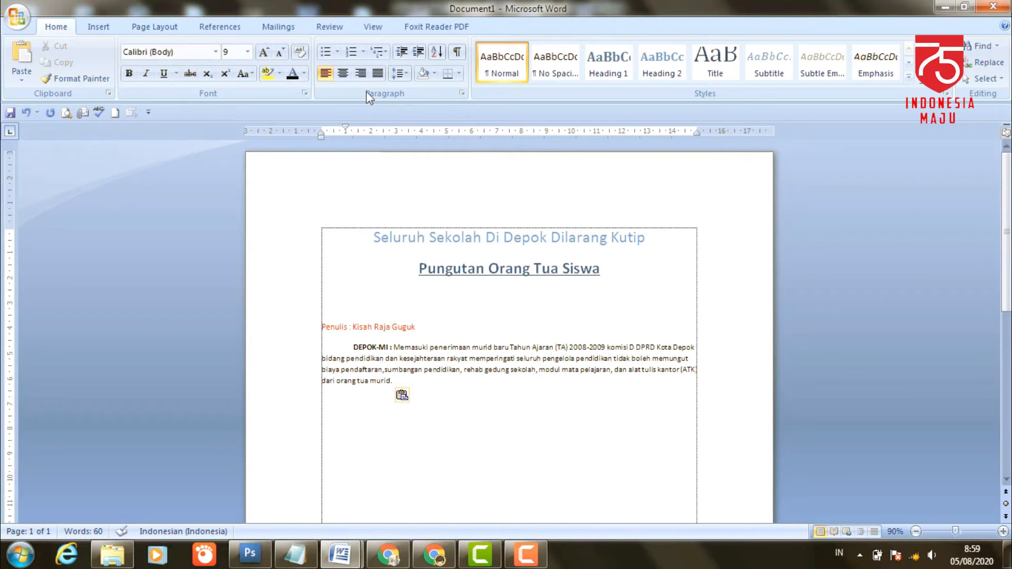
pyautogui.hotkey('ctrl', 'j')
pyautogui.click(325, 78)
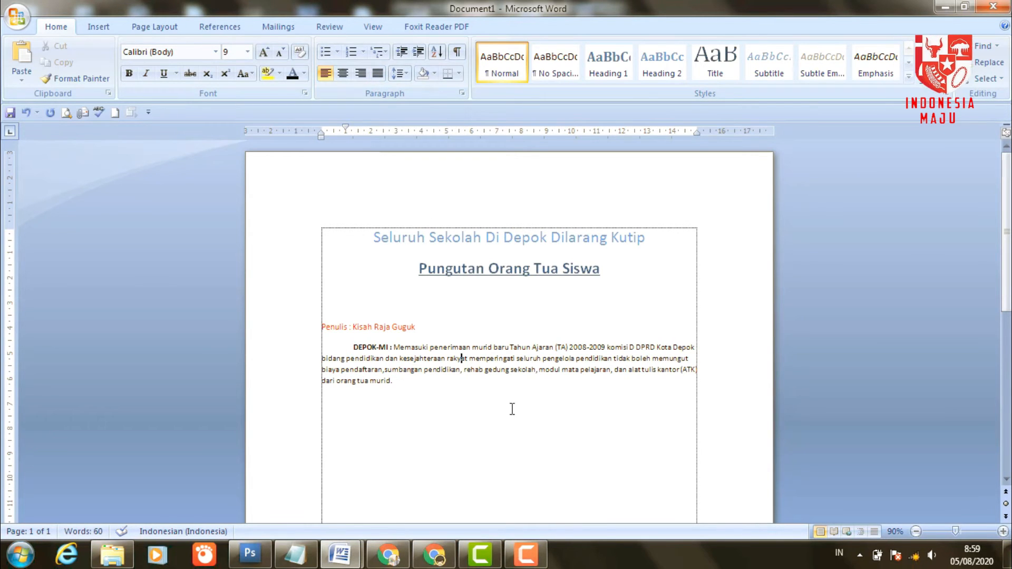
# - Correct the comma spacing in the new document's first body paragraph after "pendaftaran,", "pendidikan,", "sekolah," and "pelajaran,"
pyautogui.click(384, 370)
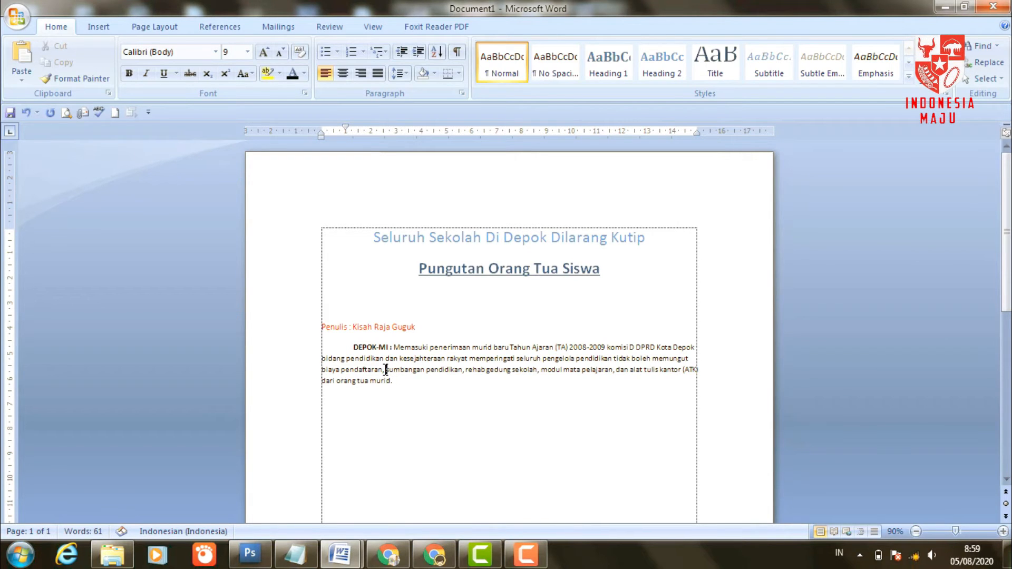
pyautogui.click(465, 372)
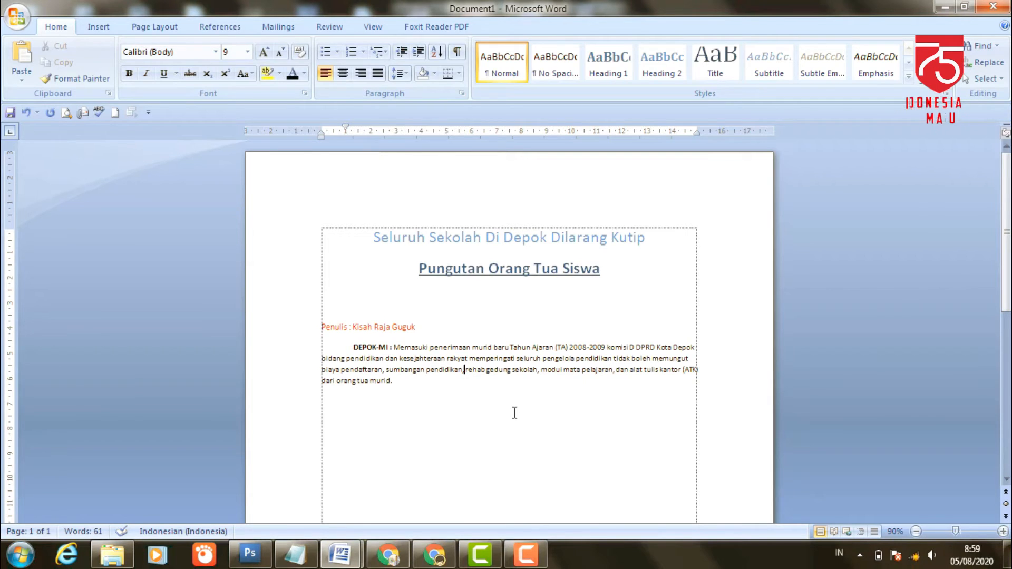
pyautogui.click(548, 373)
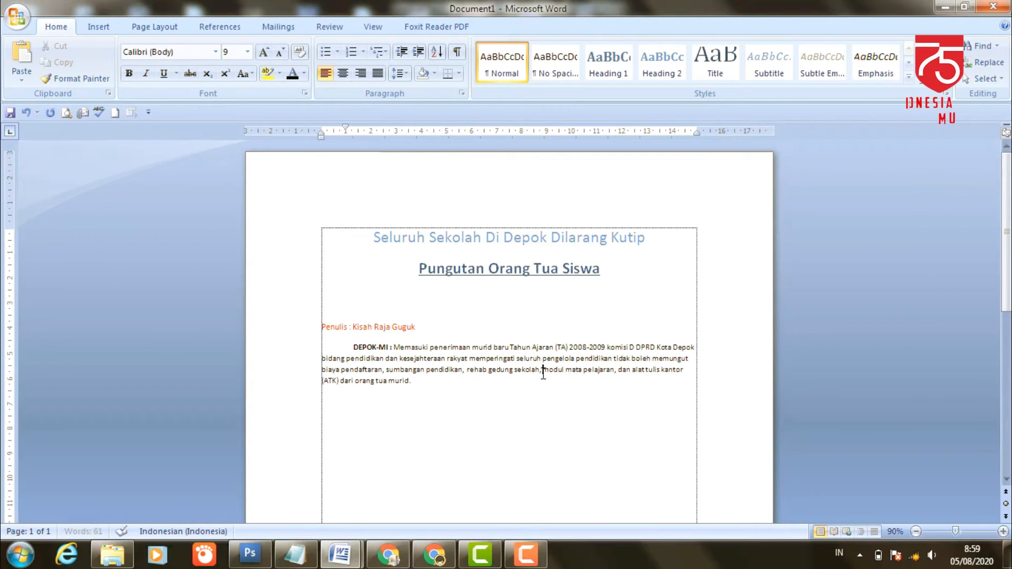
pyautogui.click(617, 371)
pyautogui.write(',')
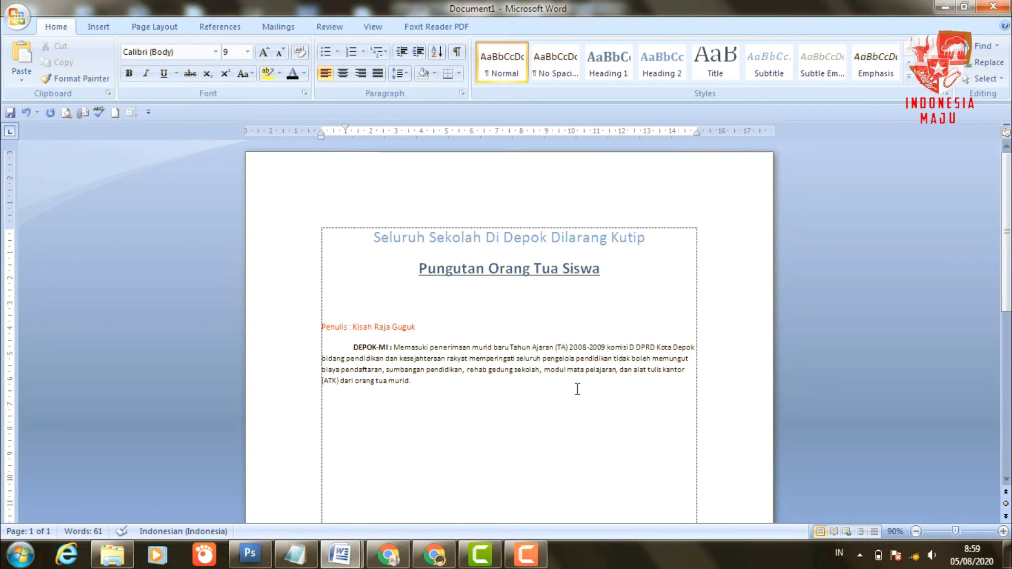
# - Start a new paragraph after "dari orang tua murid." and copy the sample document's second paragraph, from "Hal itu ditegaskan" to "(22/6)."
pyautogui.click(423, 381)
pyautogui.press('Return')
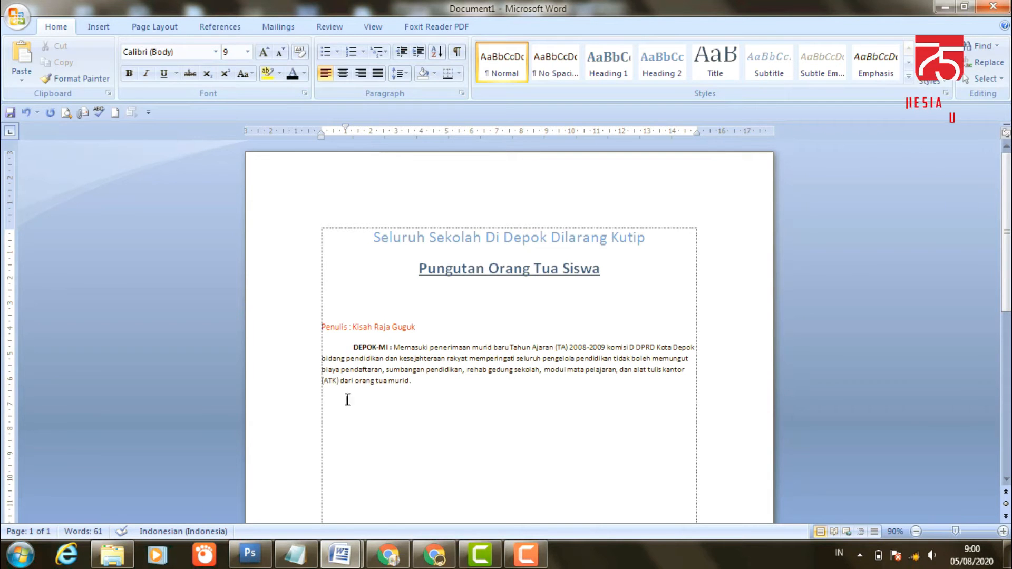
pyautogui.moveTo(357, 553)
pyautogui.click(302, 488)
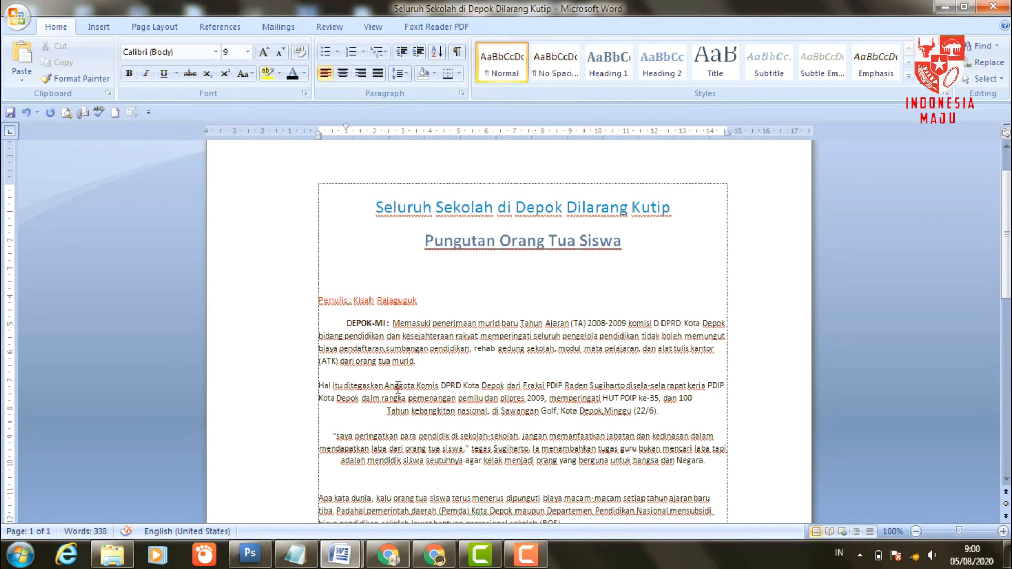
pyautogui.moveTo(318, 388); pyautogui.dragTo(671, 420)
pyautogui.hotkey('ctrl', 'c')
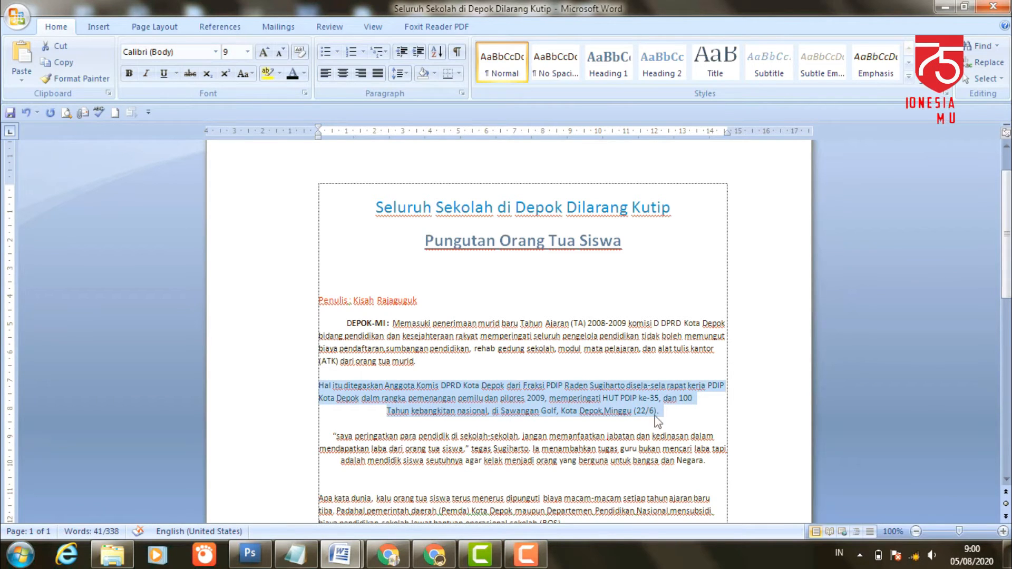
# - In the new document, remove the empty paragraph's first-line indent and paste the copied second paragraph there
pyautogui.click(353, 563)
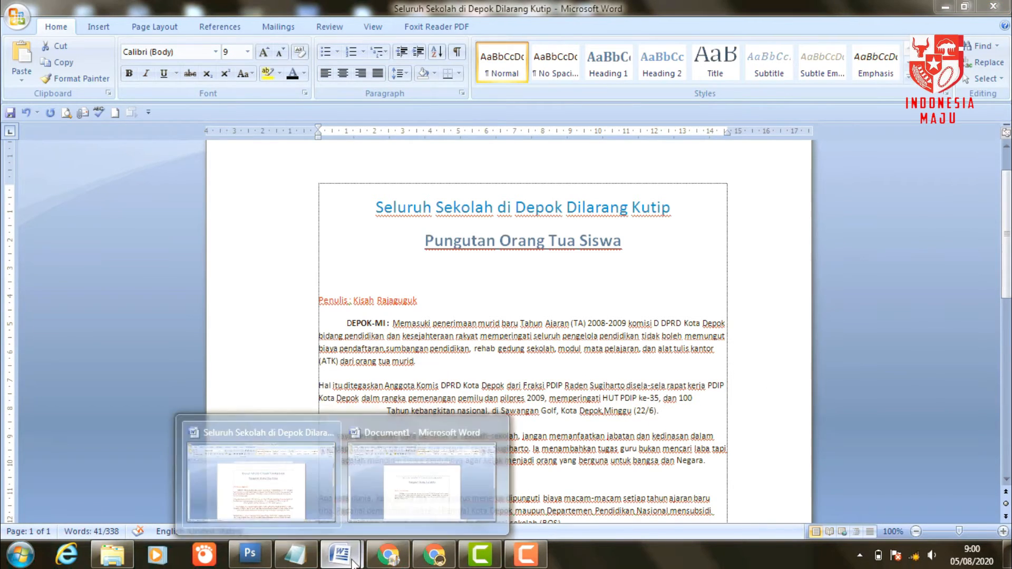
pyautogui.click(417, 476)
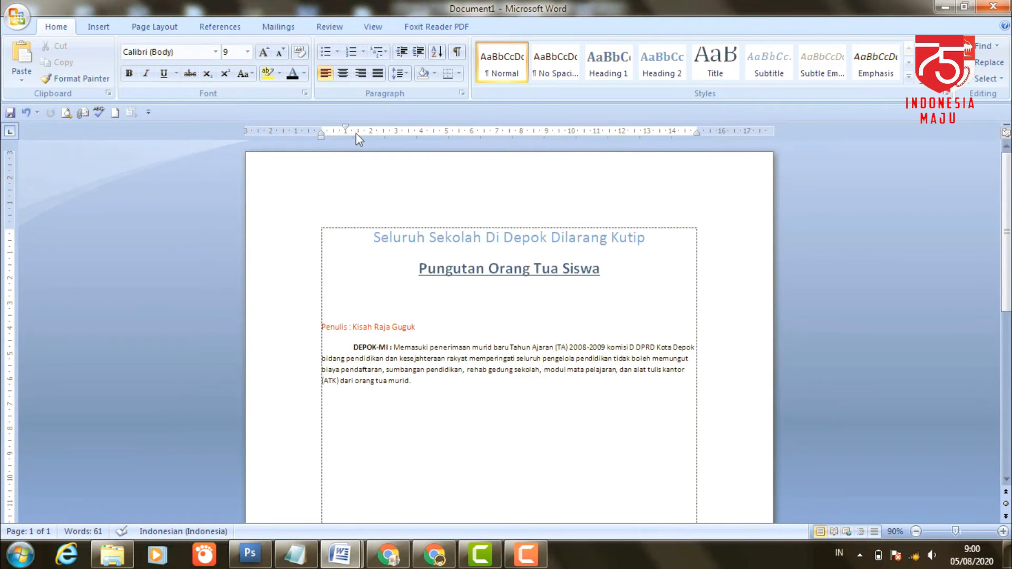
pyautogui.moveTo(346, 127); pyautogui.dragTo(324, 128)
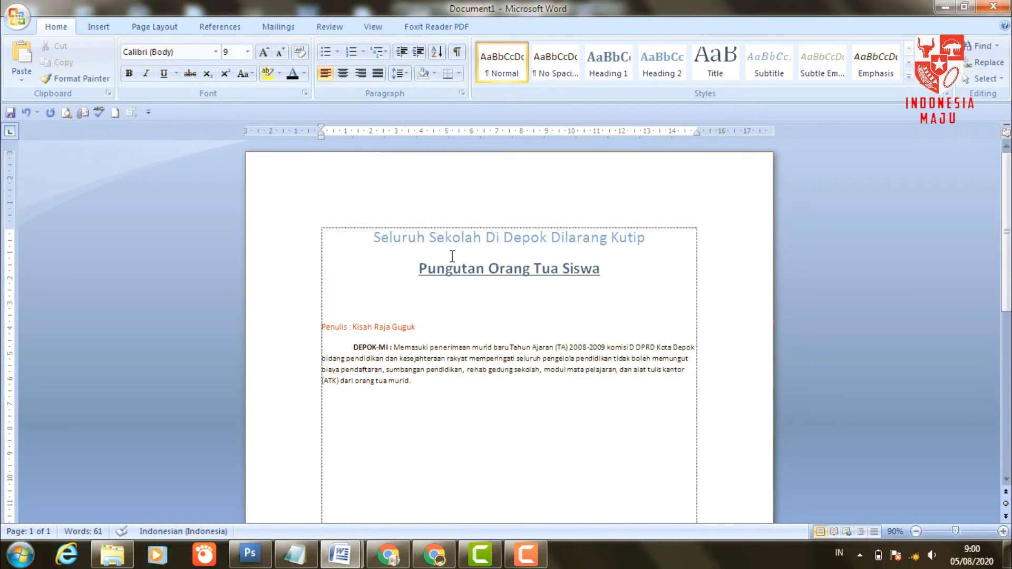
pyautogui.hotkey('ctrl', 'v')
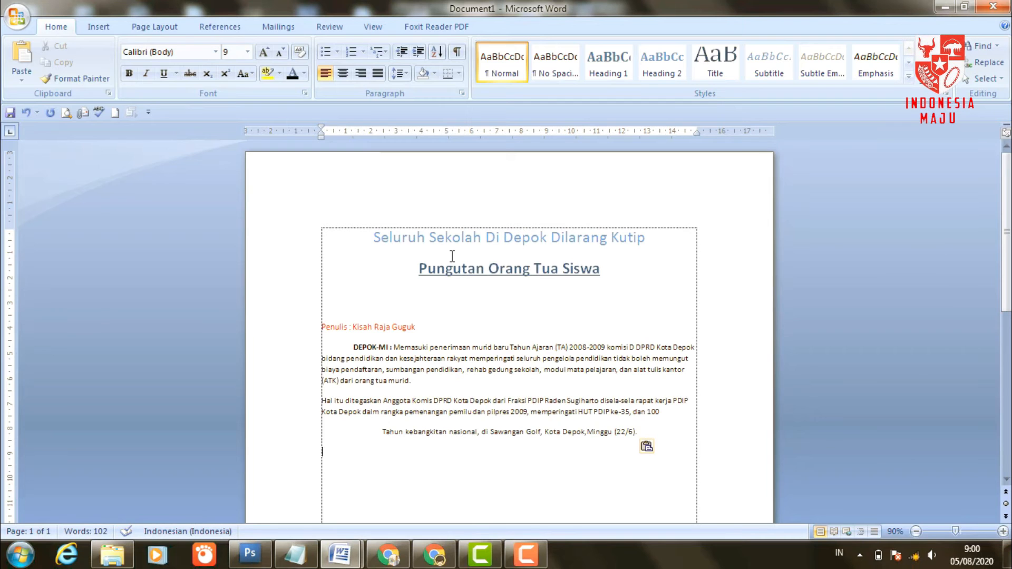
# - Join the separate line "Tahun kebangkitan nasional" to the preceding line ending in "dan 100"
pyautogui.click(381, 434)
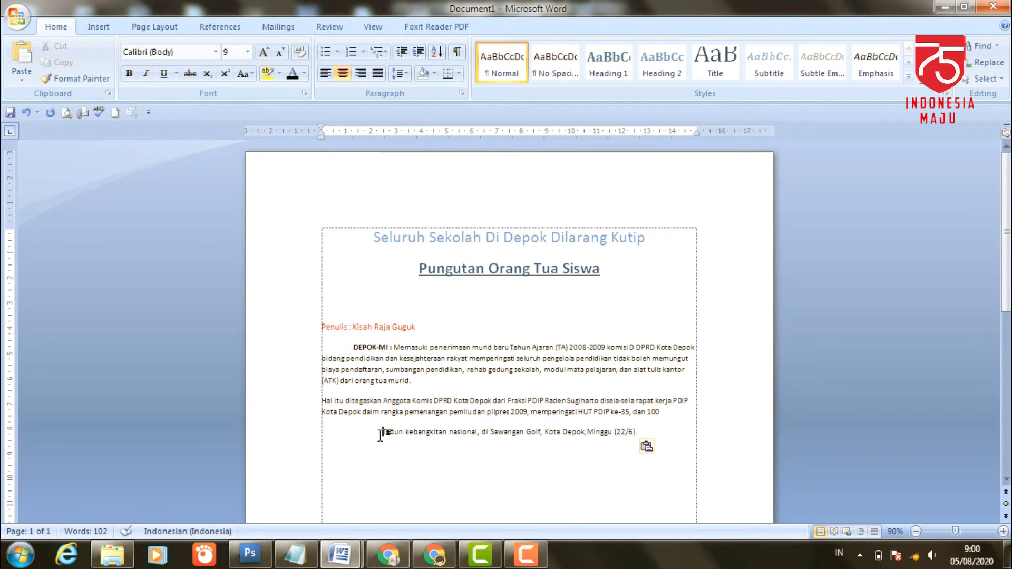
pyautogui.press('BackSpace')
pyautogui.press('BackSpace')
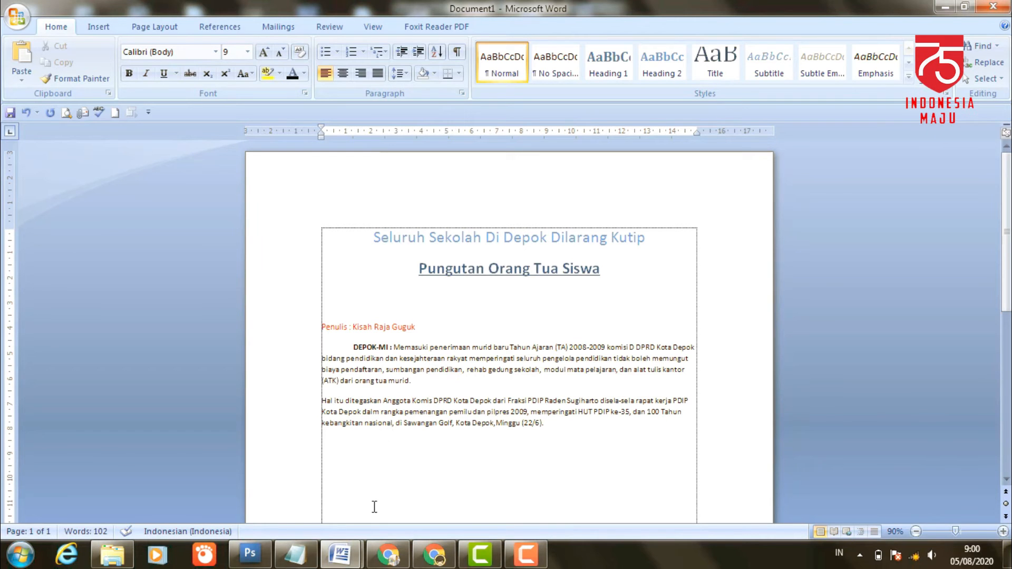
# - Check the second paragraph's layout in the sample document, and center-align the second body paragraph of the new document
pyautogui.moveTo(340, 554)
pyautogui.click(308, 479)
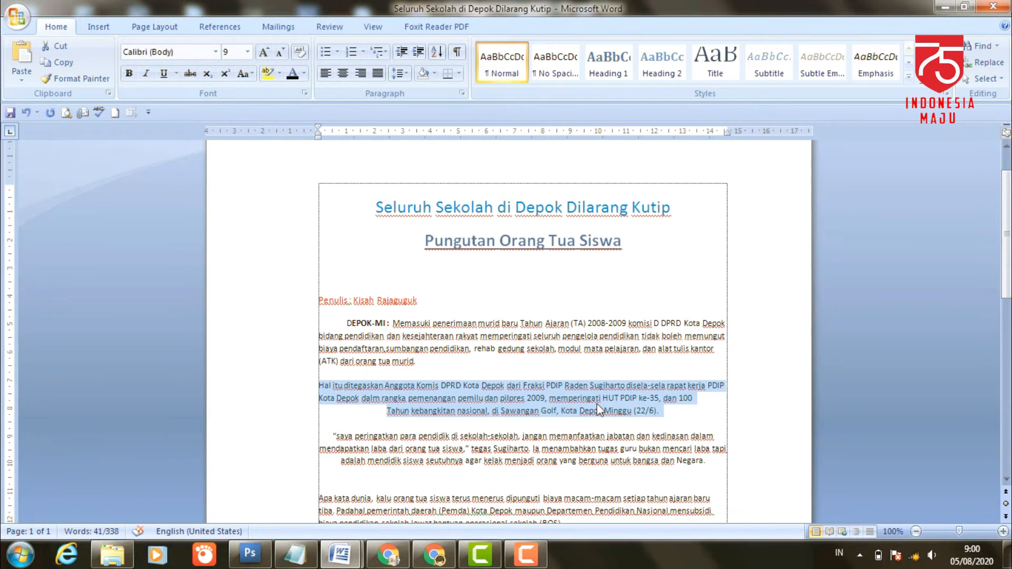
pyautogui.click(340, 559)
pyautogui.click(376, 491)
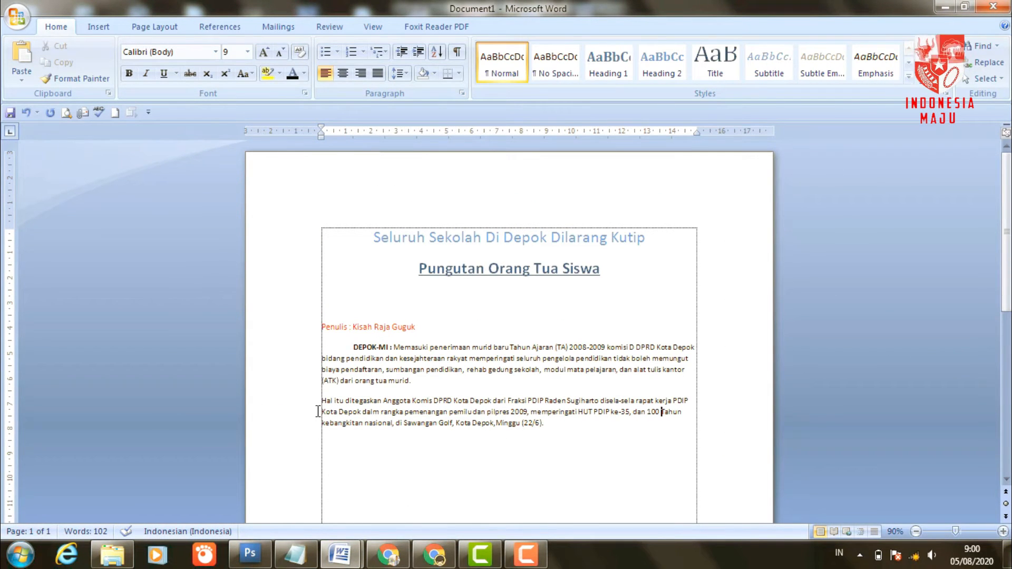
pyautogui.moveTo(325, 404); pyautogui.dragTo(560, 429)
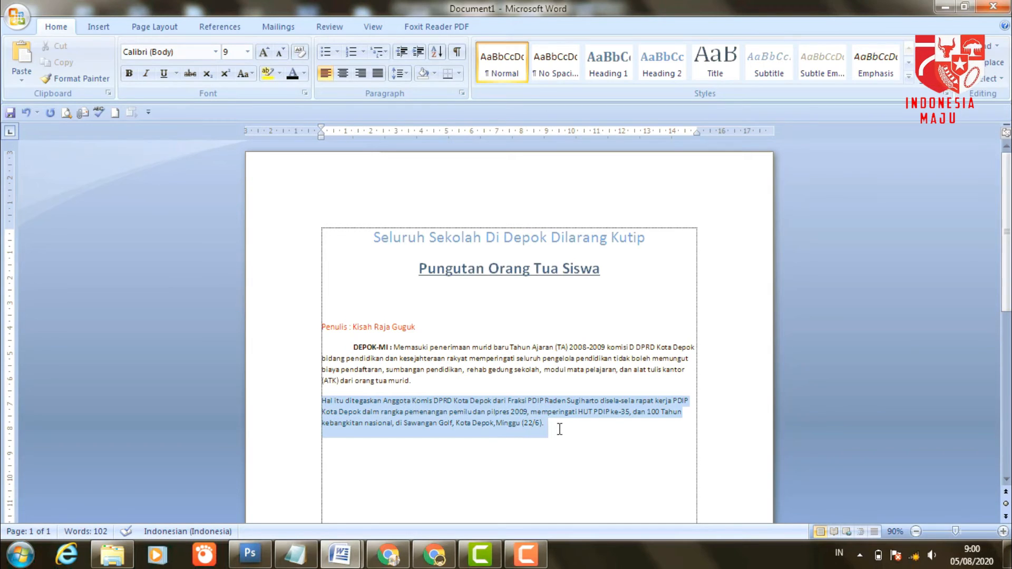
pyautogui.click(342, 74)
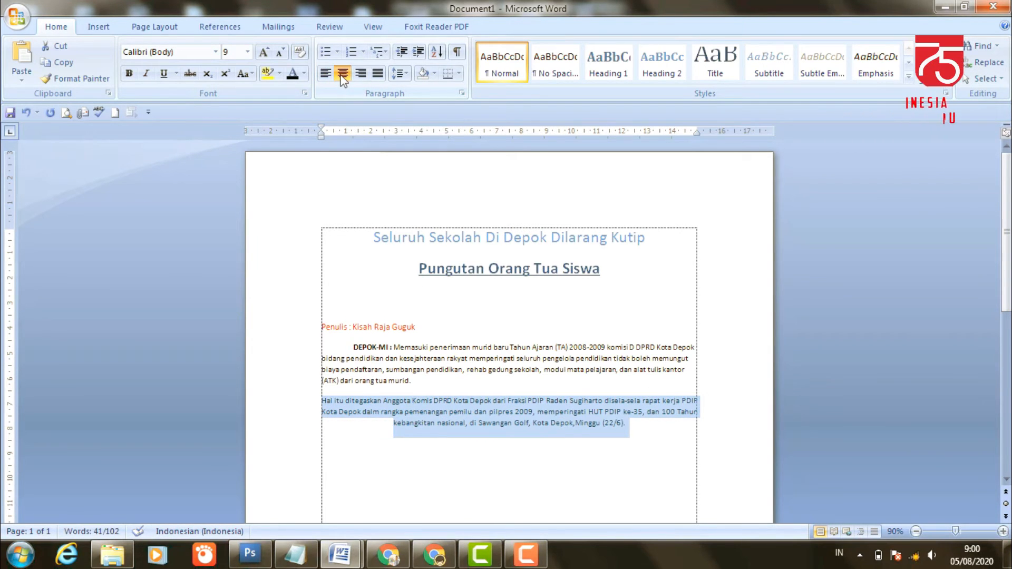
# - Compare the alignment of the first two body paragraphs, and start a new centered paragraph after "Minggu (22/6)."
pyautogui.click(636, 429)
pyautogui.press('Return')
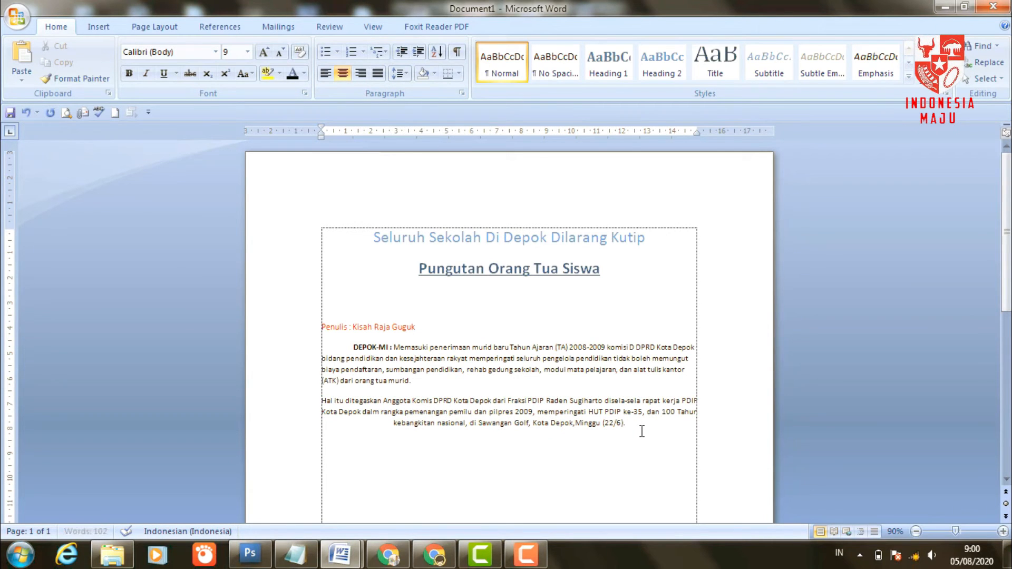
pyautogui.click(563, 370)
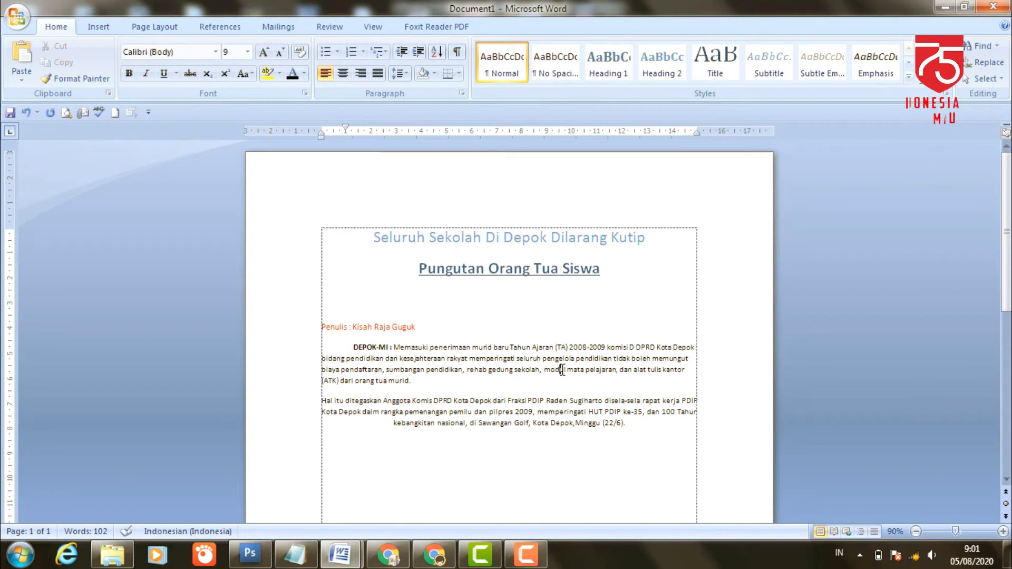
pyautogui.click(564, 403)
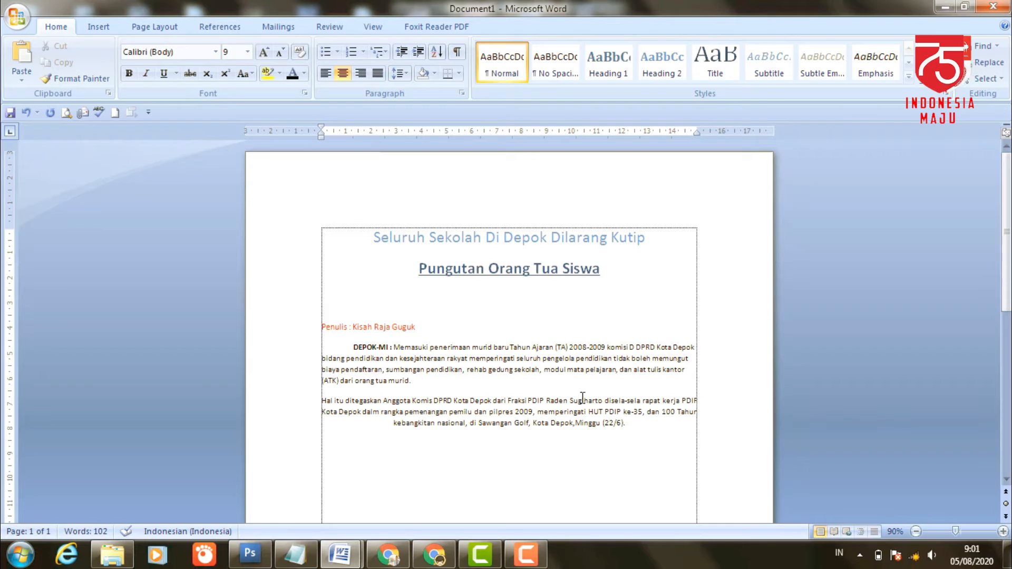
pyautogui.click(643, 429)
pyautogui.press('Return')
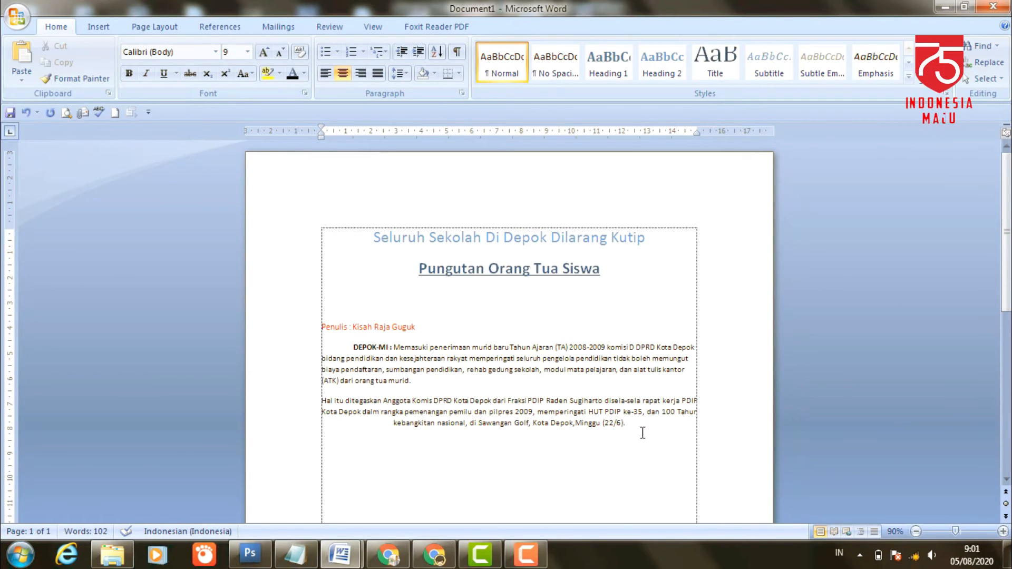
# - Copy the sample document's third paragraph, from "saya peringatkan" to "bangsa dan Negara.", and paste it below the new document's second paragraph
pyautogui.moveTo(341, 554)
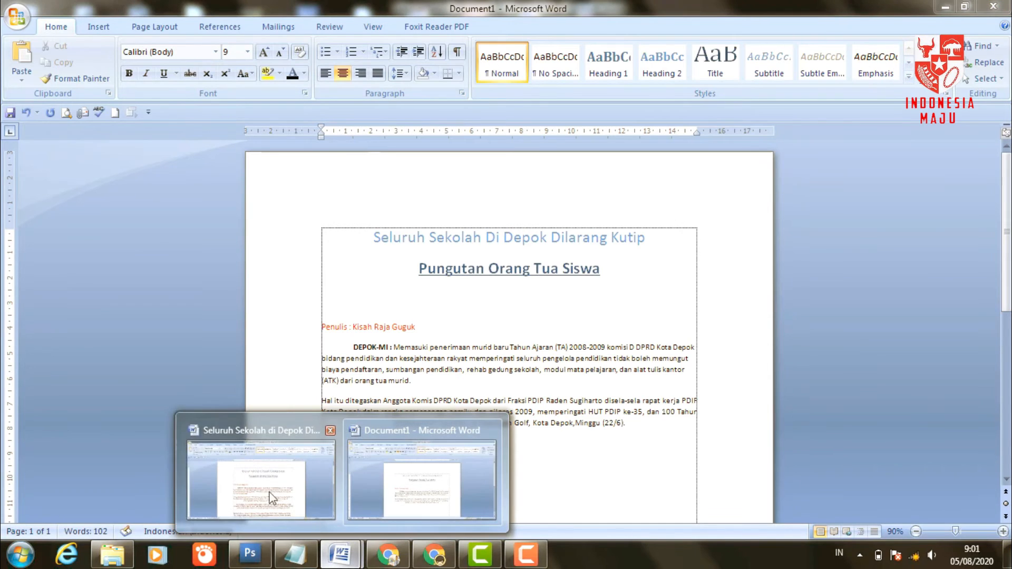
pyautogui.click(271, 497)
pyautogui.tripleClick(348, 398)
pyautogui.moveTo(331, 430); pyautogui.dragTo(720, 466)
pyautogui.hotkey('ctrl', 'c')
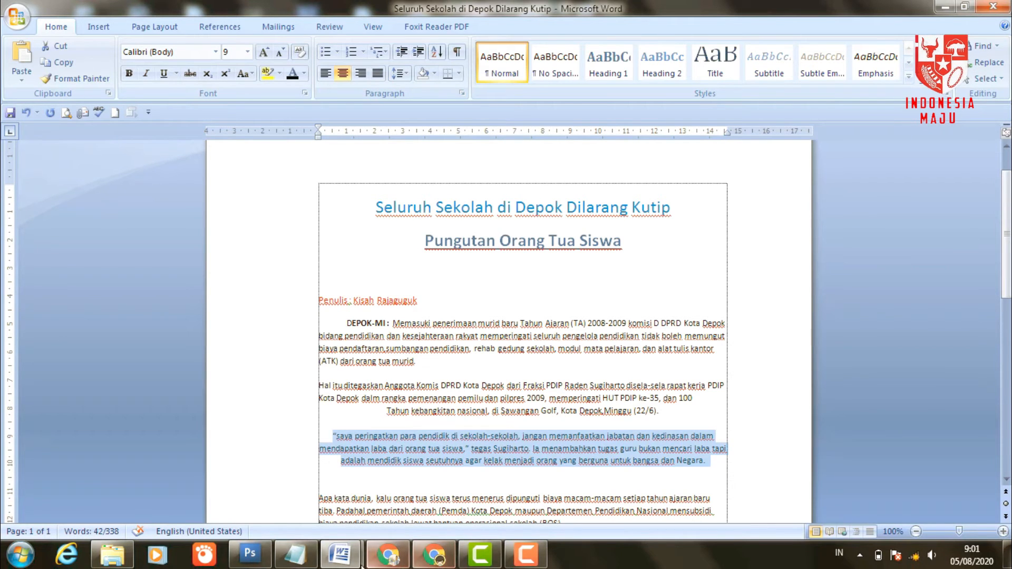
pyautogui.click(356, 563)
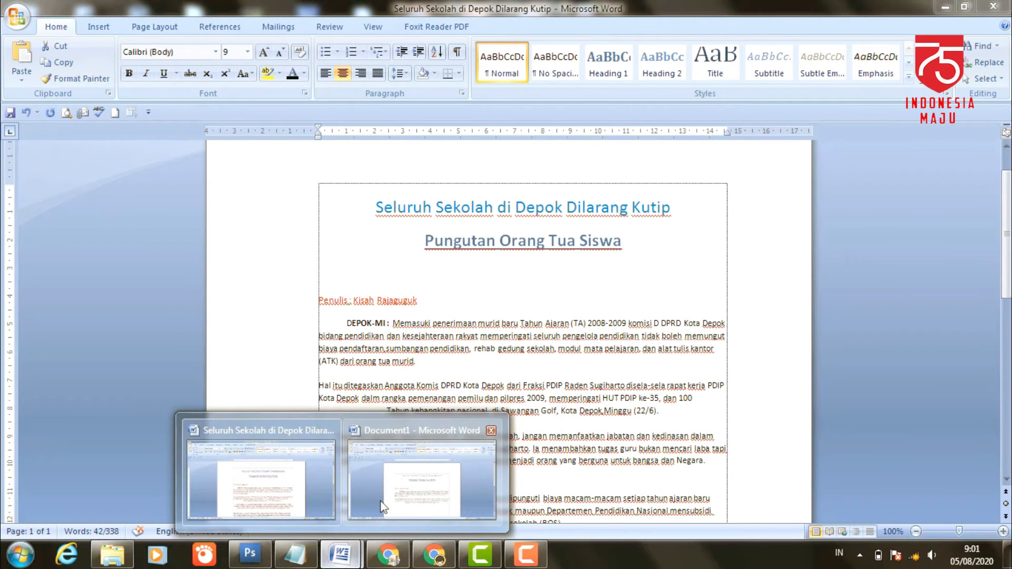
pyautogui.click(428, 499)
pyautogui.click(481, 450)
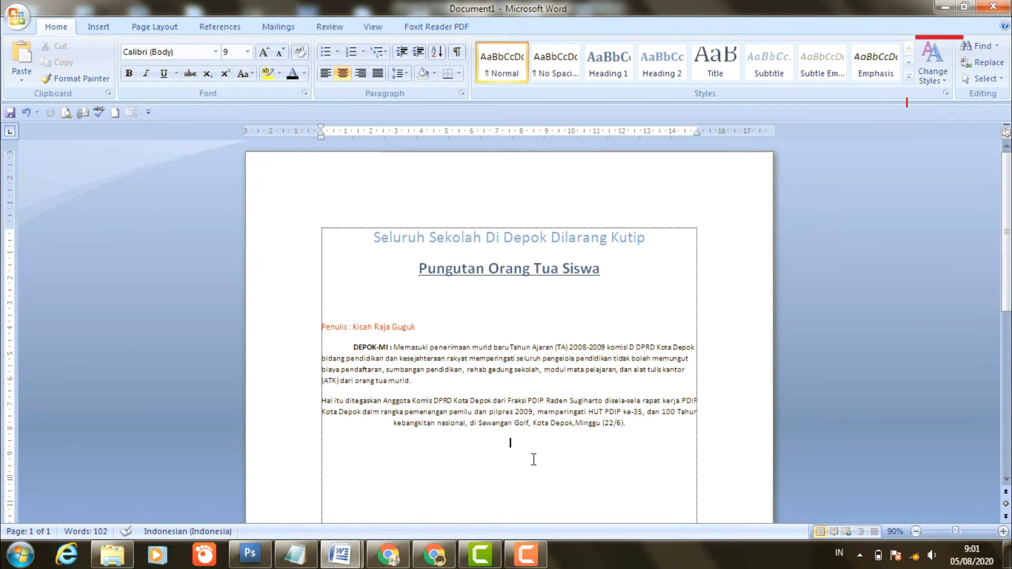
pyautogui.hotkey('ctrl', 'v')
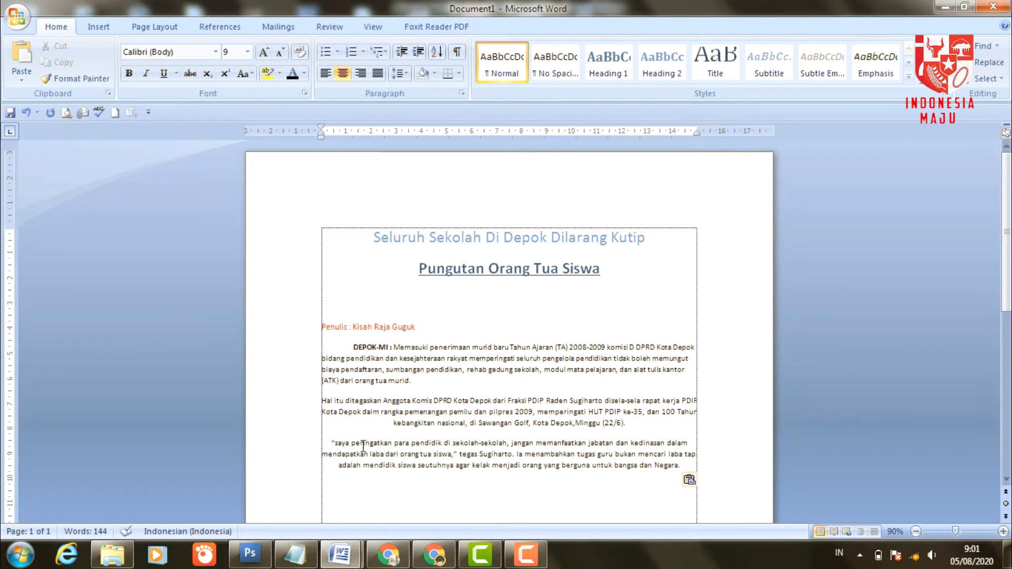
# - Right-align the pasted third paragraph beginning "saya peringatkan para pendidik"
pyautogui.moveTo(331, 443); pyautogui.dragTo(683, 466)
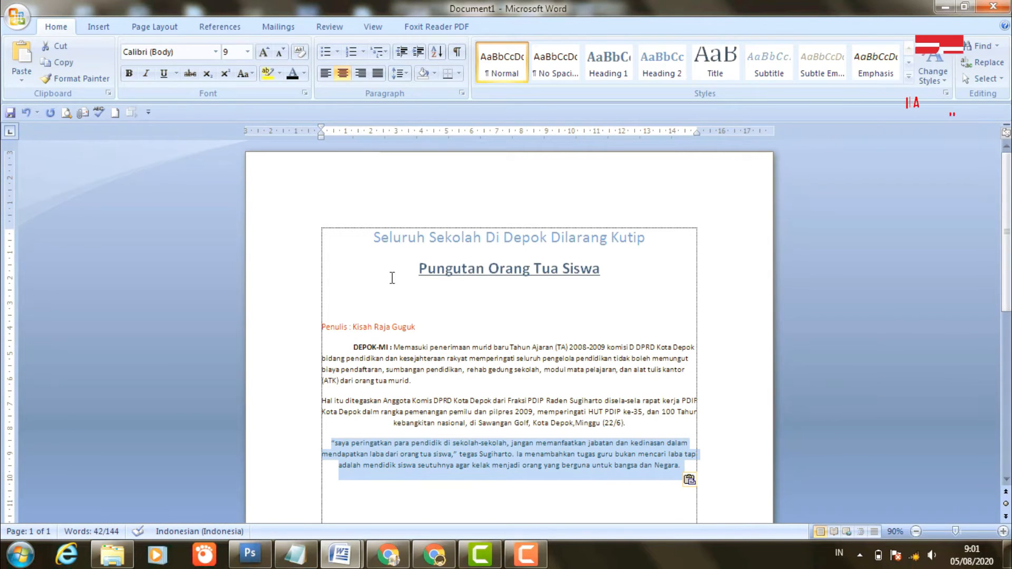
pyautogui.click(359, 77)
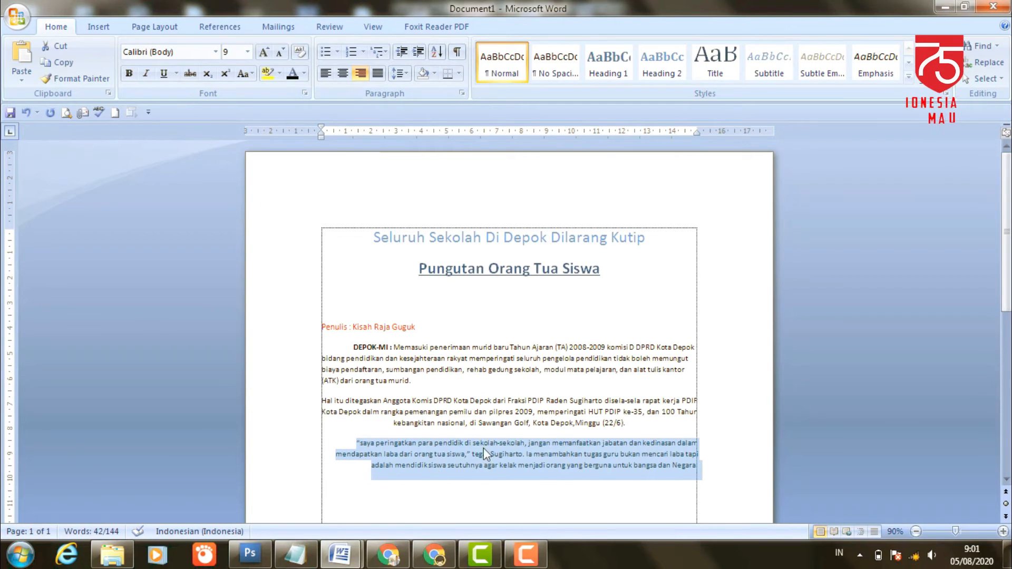
pyautogui.click(531, 449)
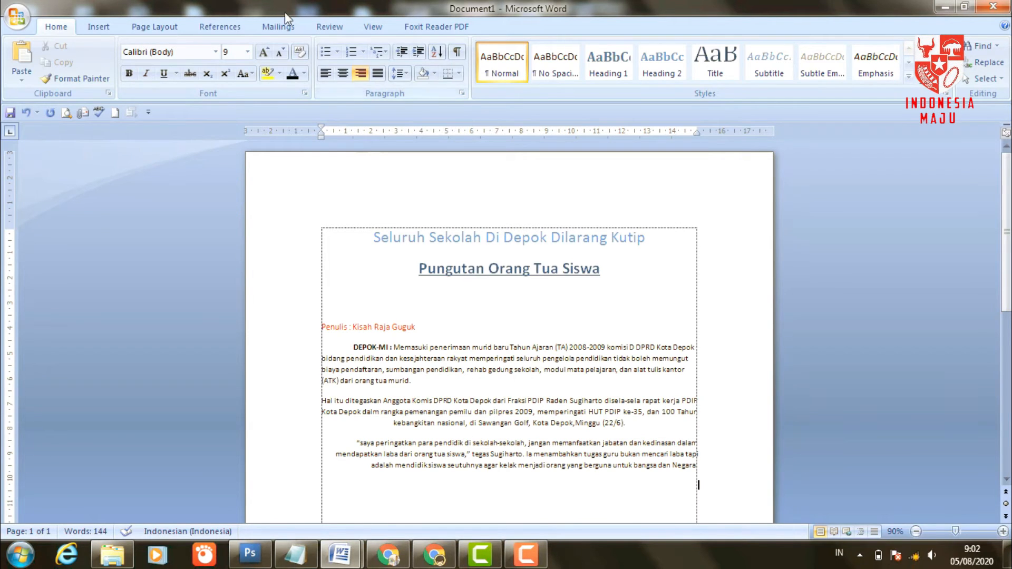
# - Left-align the empty paragraph below the third paragraph, and return to the sample document
pyautogui.click(325, 75)
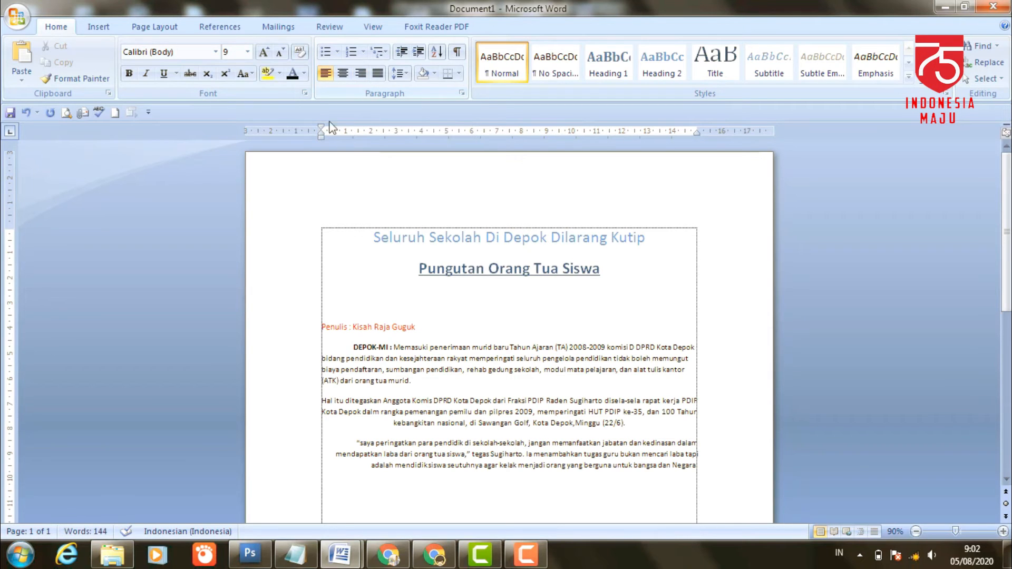
pyautogui.moveTo(340, 553)
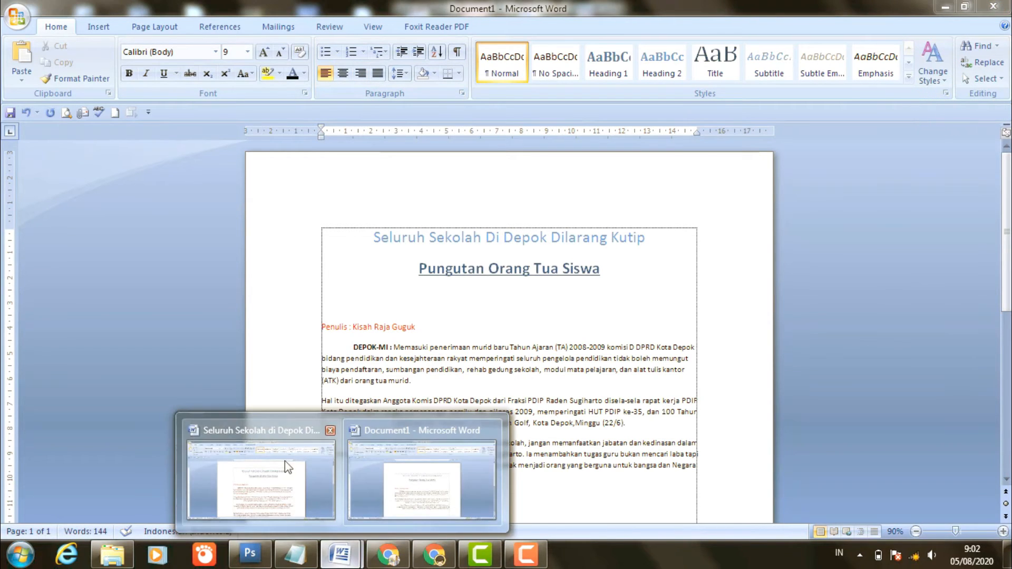
pyautogui.click(286, 464)
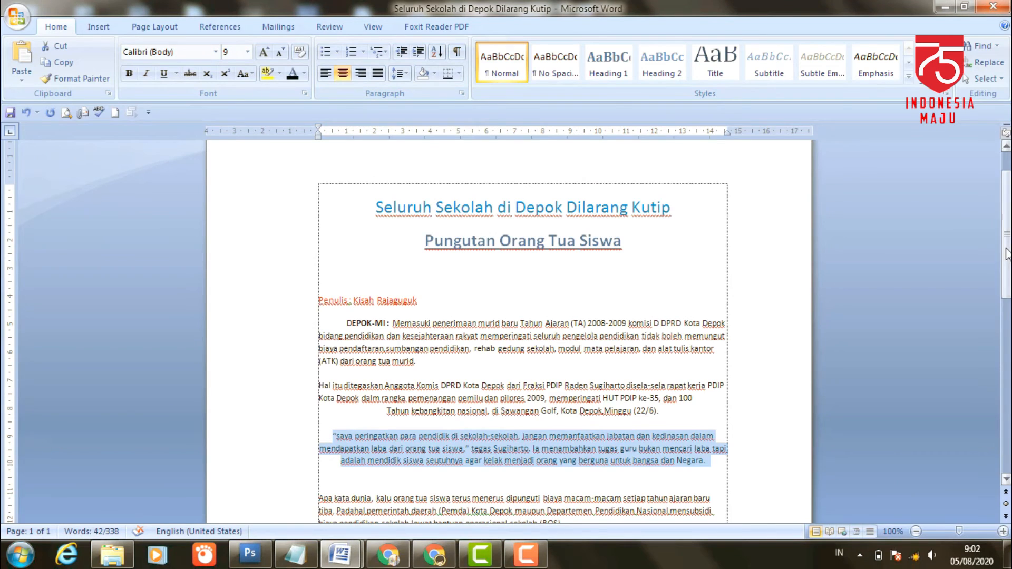
# - Copy the sample document's fourth paragraph, from "Apa kata dunia" to "(BOS).", and paste it below the new document's third paragraph
pyautogui.scroll(-3, 1009, 287)
pyautogui.scroll(-3, 1009, 287)
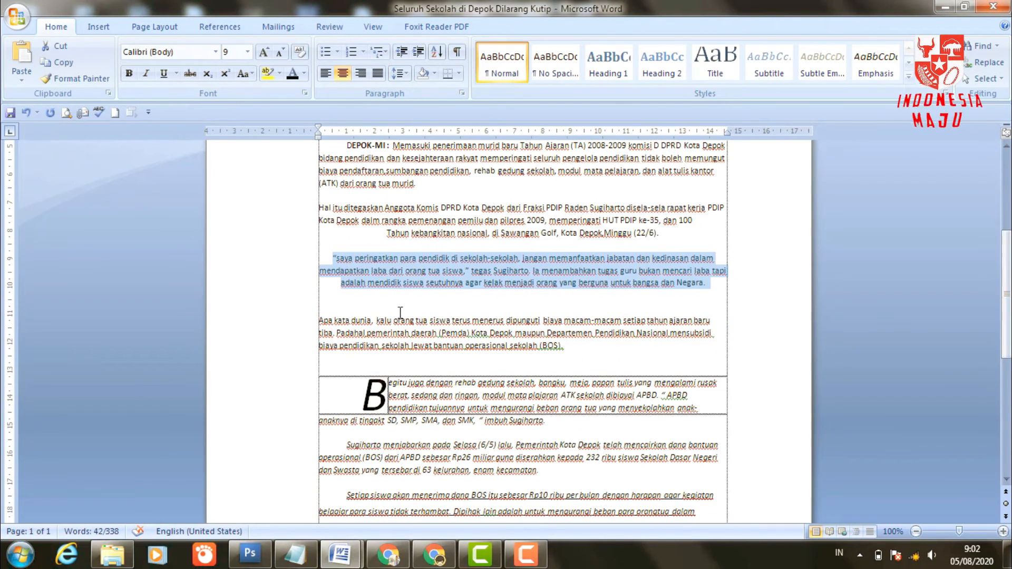
pyautogui.moveTo(317, 321); pyautogui.dragTo(599, 341)
pyautogui.hotkey('ctrl', 'c')
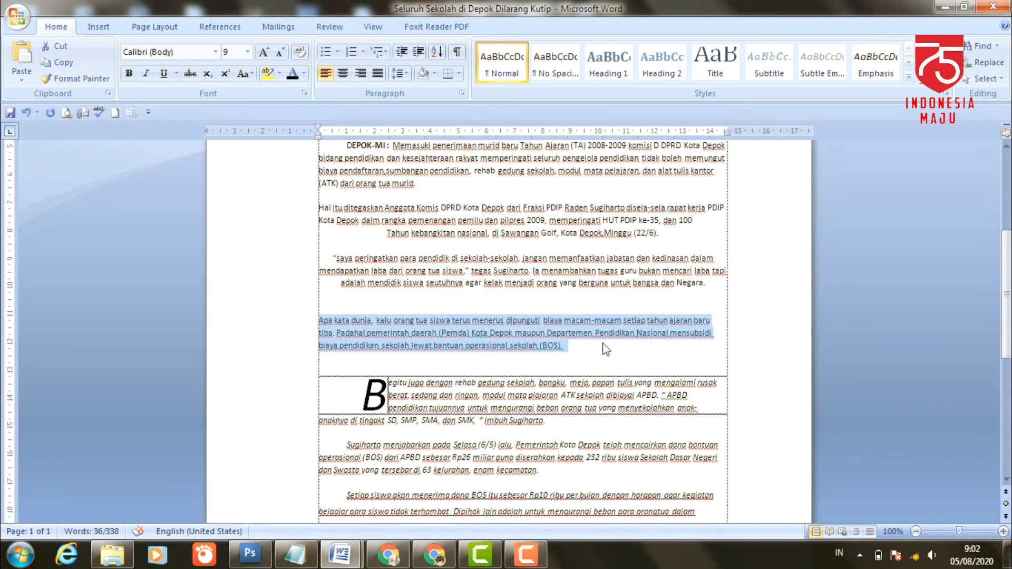
pyautogui.click(340, 555)
pyautogui.click(398, 490)
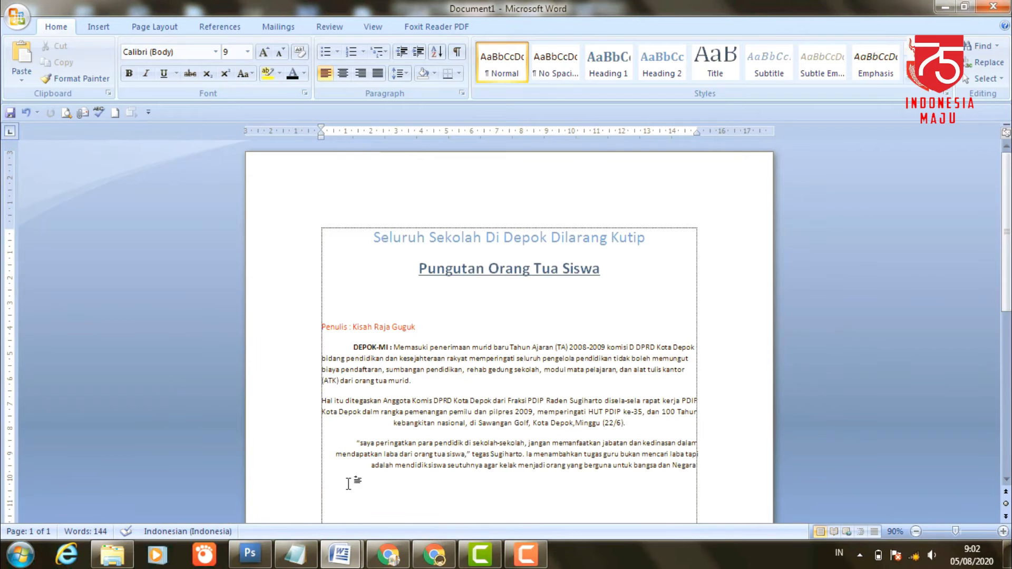
pyautogui.hotkey('ctrl', 'v')
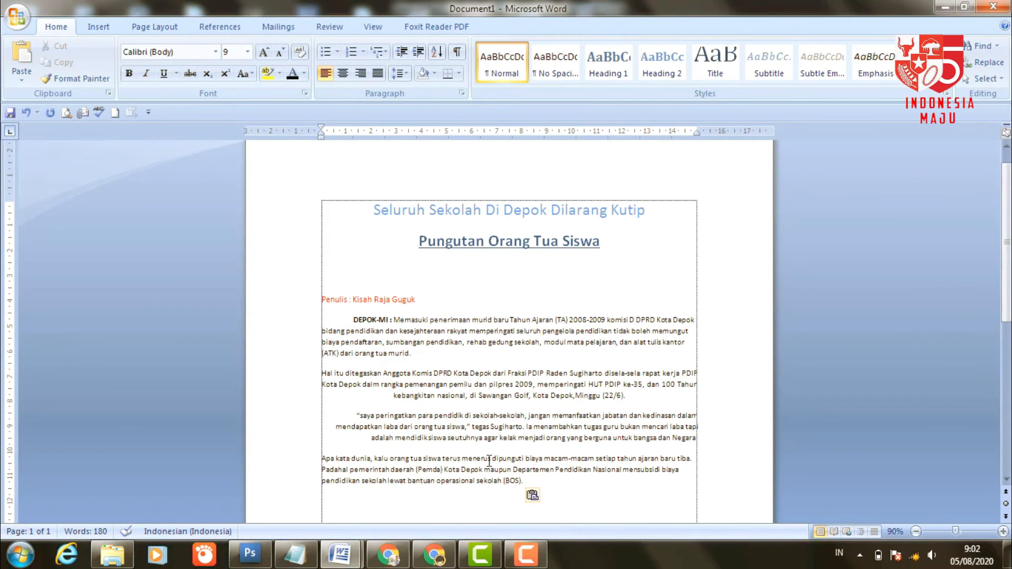
# - Check the alignment of the first three body paragraphs, and justify the pasted fourth paragraph beginning "Apa kata dunia"
pyautogui.click(499, 320)
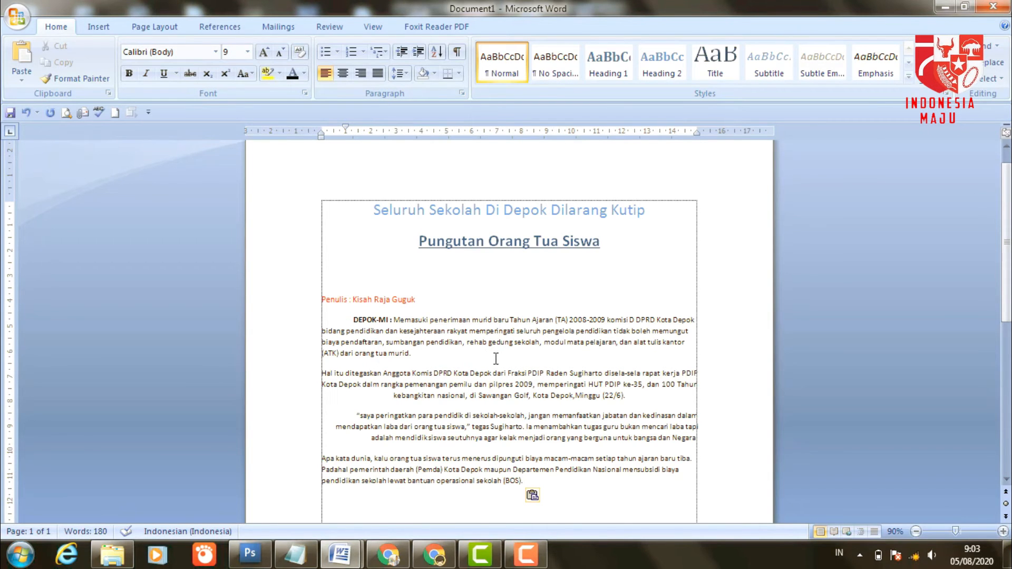
pyautogui.click(418, 365)
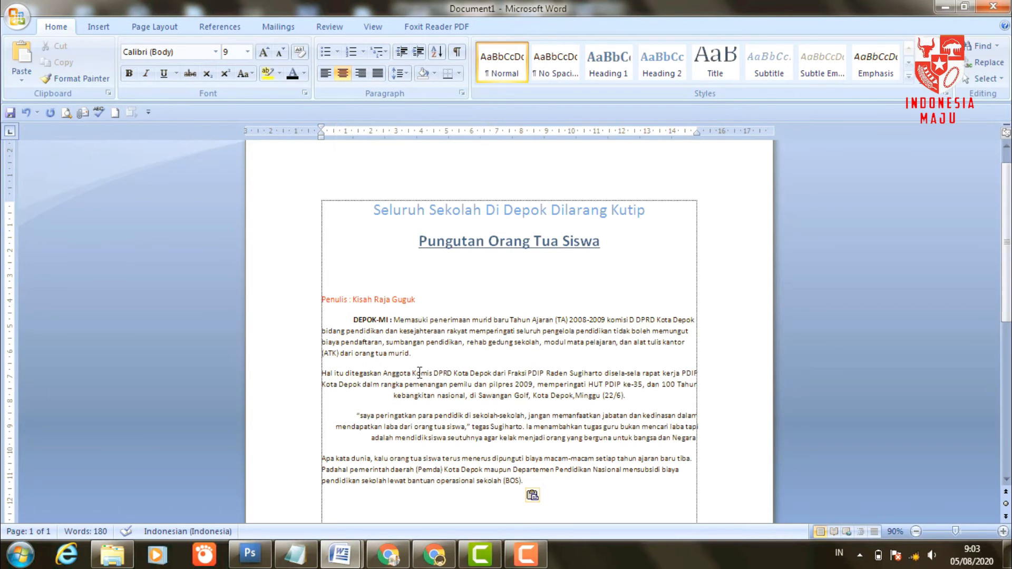
pyautogui.click(469, 416)
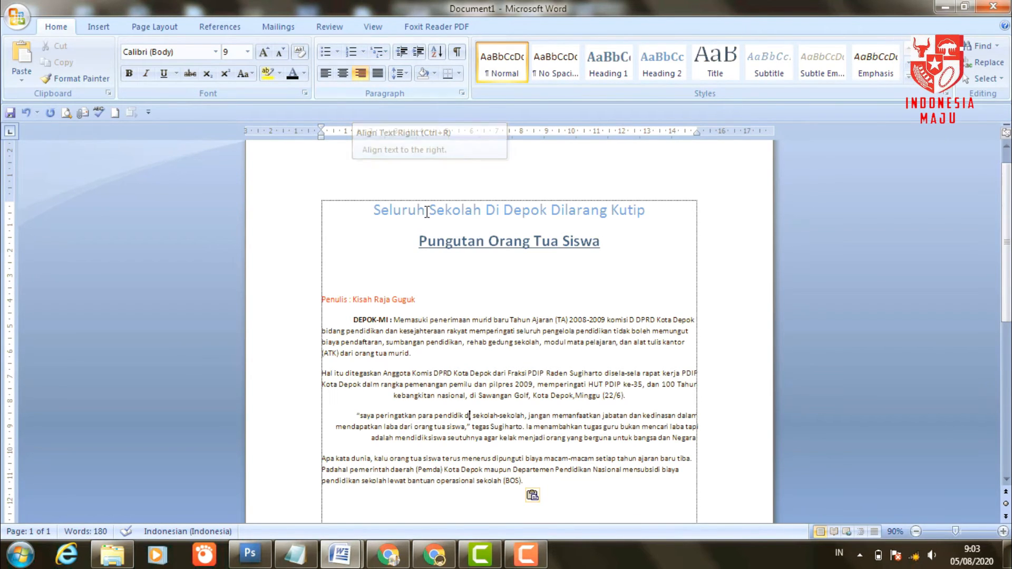
pyautogui.moveTo(422, 459); pyautogui.dragTo(418, 459)
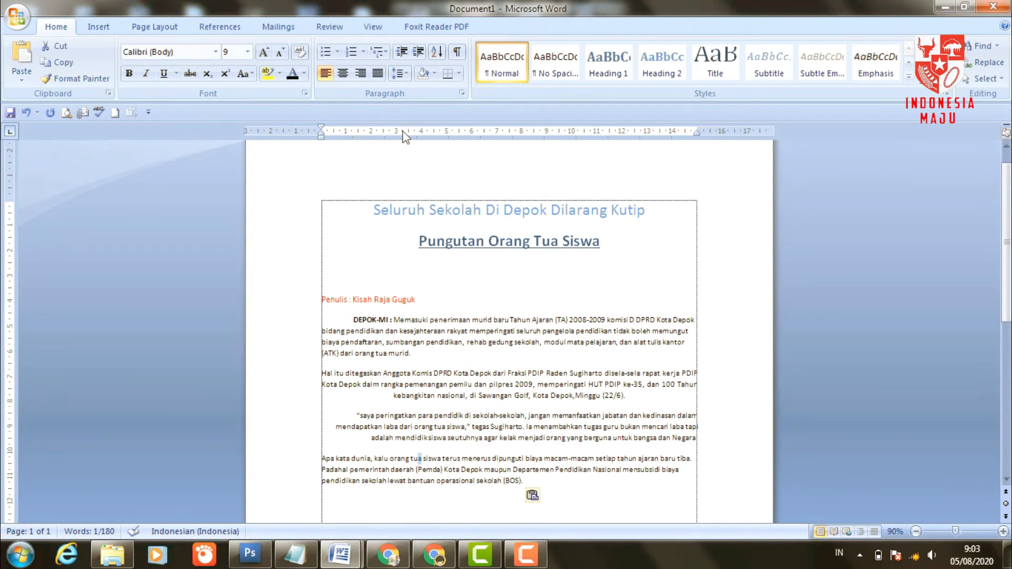
pyautogui.doubleClick(325, 457)
pyautogui.moveTo(383, 454); pyautogui.dragTo(555, 485)
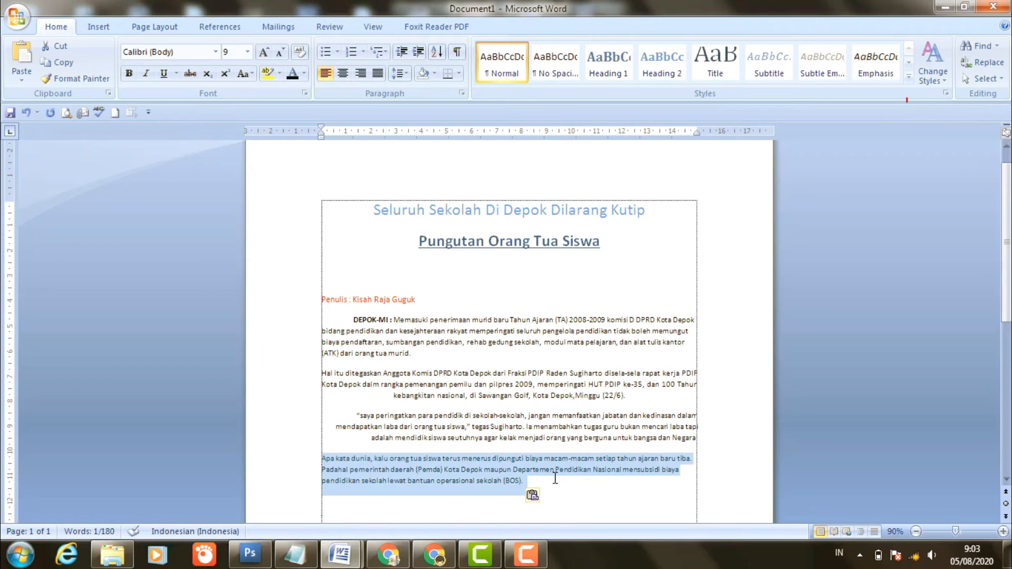
pyautogui.click(378, 74)
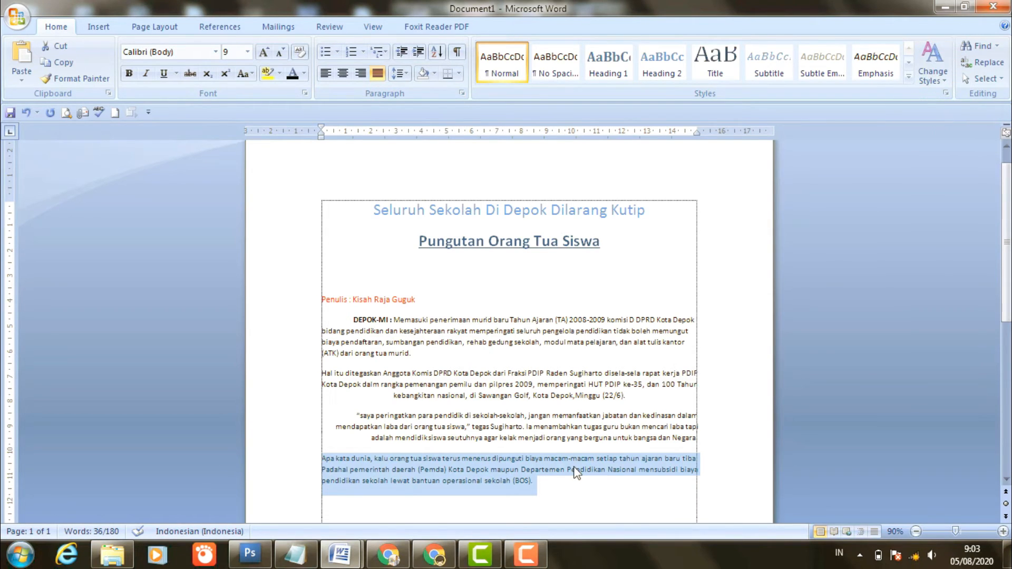
# - Examine the large initial "B" in the sample document, and start a fifth paragraph in the new document with "Begitu"
pyautogui.moveTo(1008, 263); pyautogui.dragTo(1008, 317)
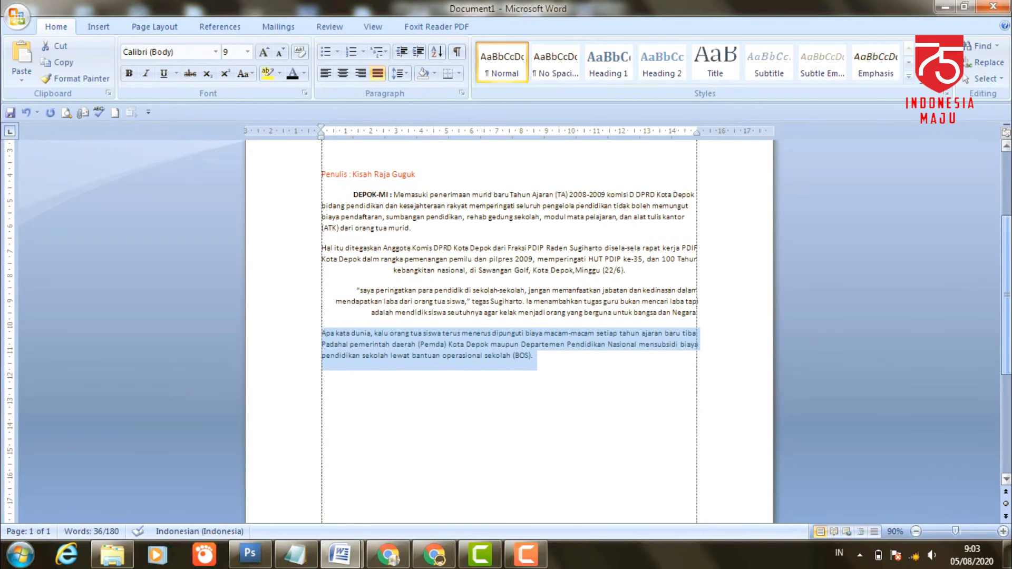
pyautogui.click(363, 380)
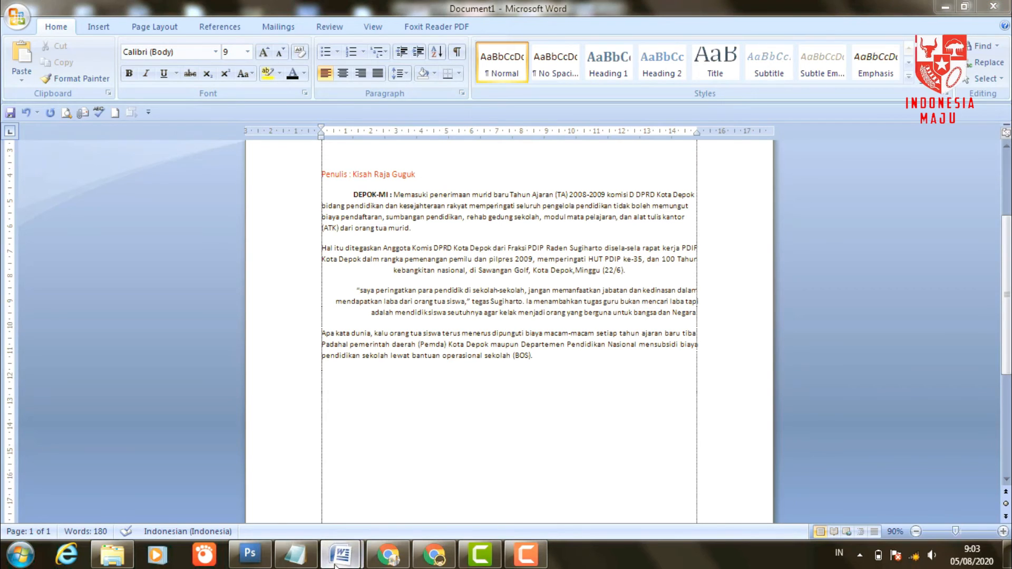
pyautogui.moveTo(335, 564)
pyautogui.click(274, 482)
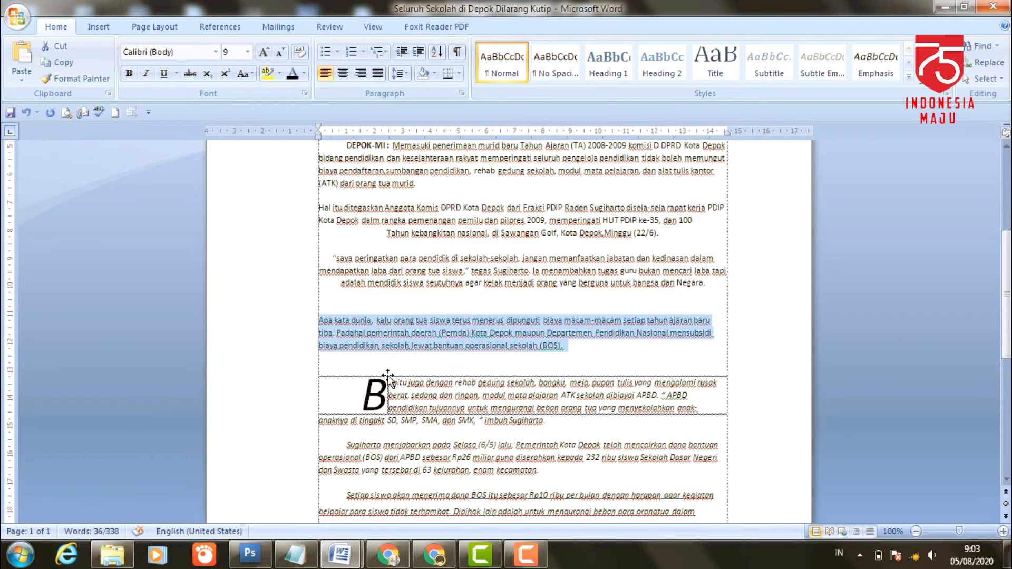
pyautogui.click(400, 360)
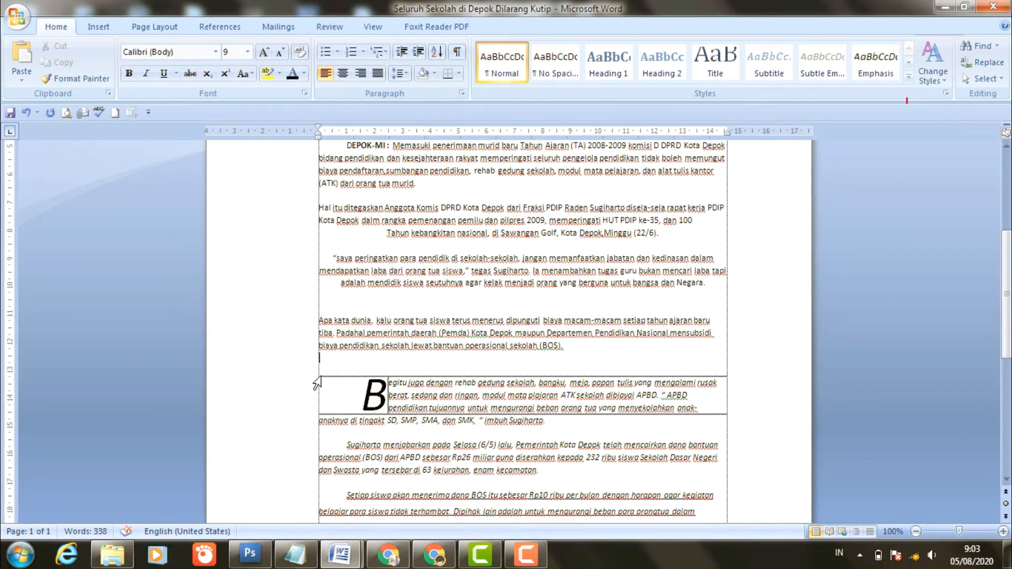
pyautogui.click(340, 401)
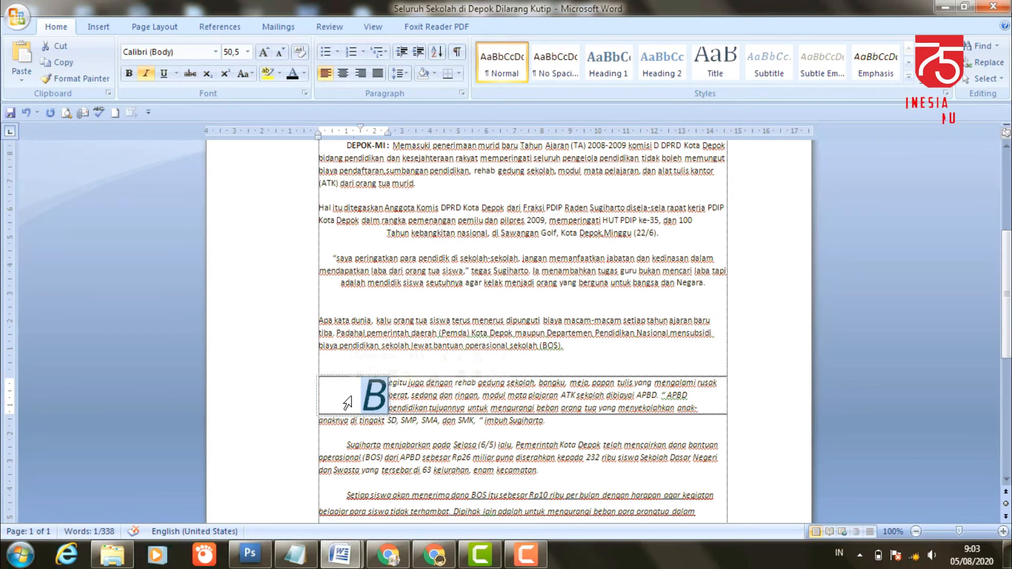
pyautogui.click(578, 355)
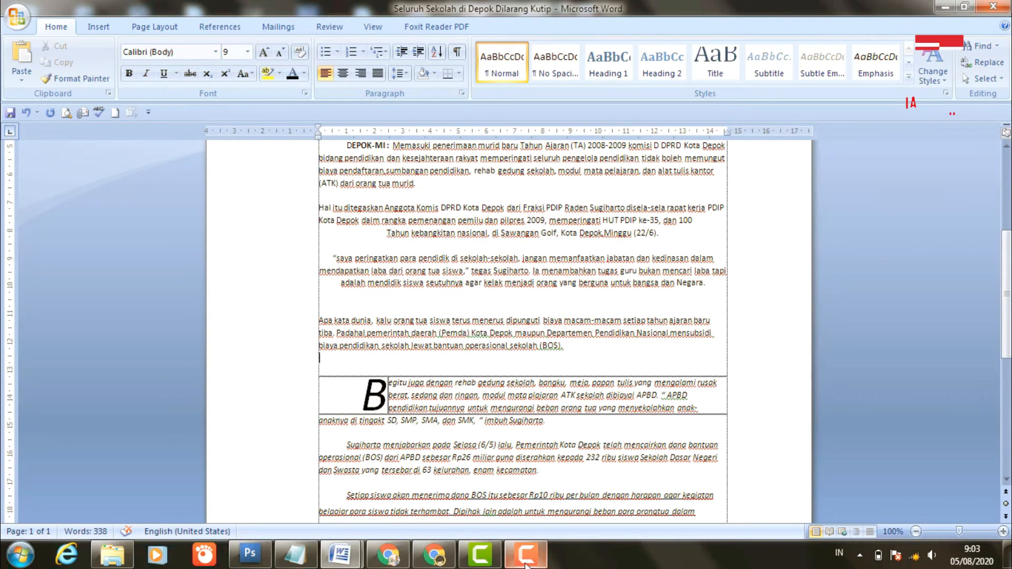
pyautogui.click(340, 554)
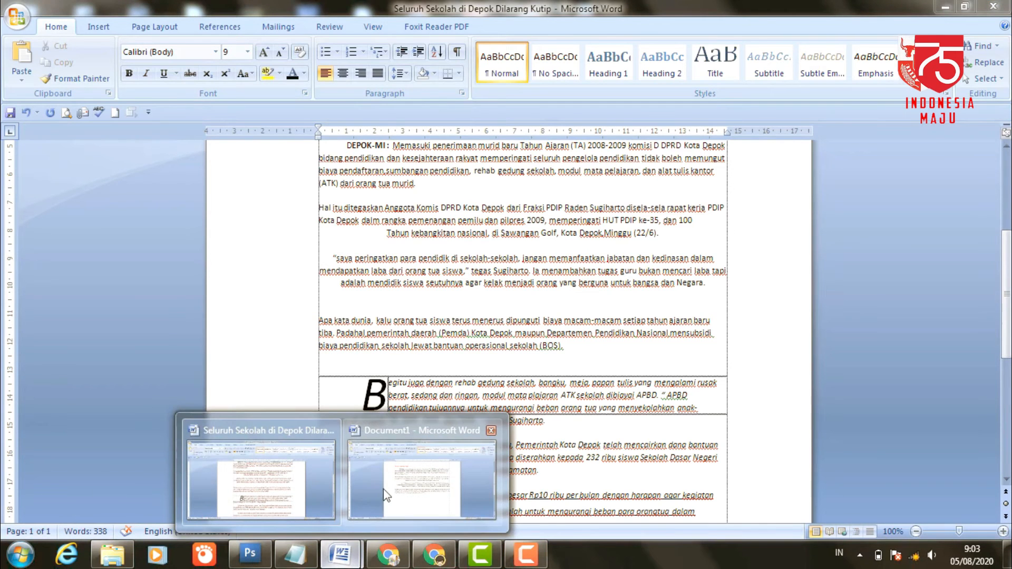
pyautogui.click(385, 492)
pyautogui.write('Begitu')
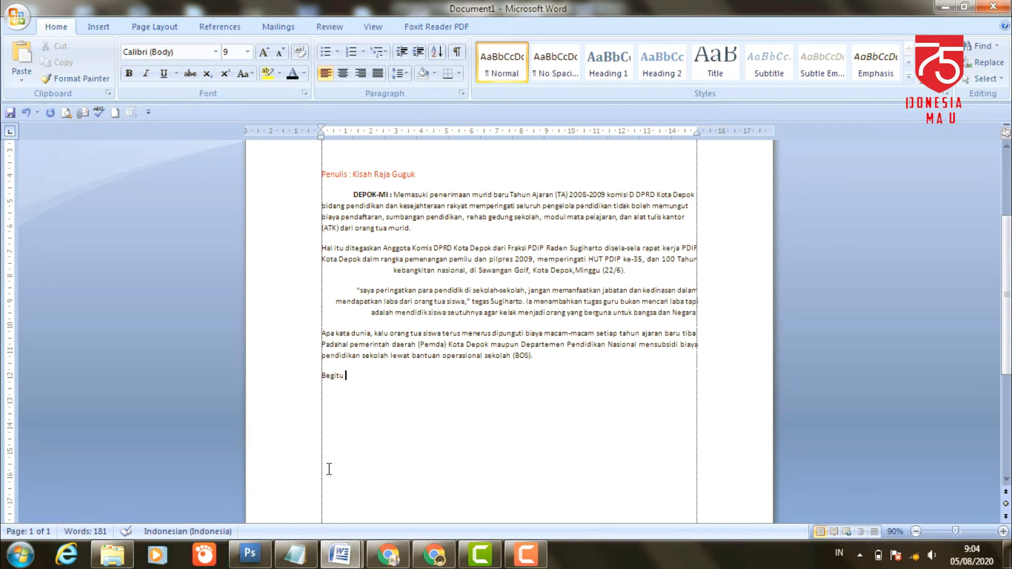
# - Copy the rest of the sample's fifth paragraph, beginning "egitu juga dengan rehab", and paste it after "Begitu" in the new document
pyautogui.moveTo(340, 555)
pyautogui.click(311, 483)
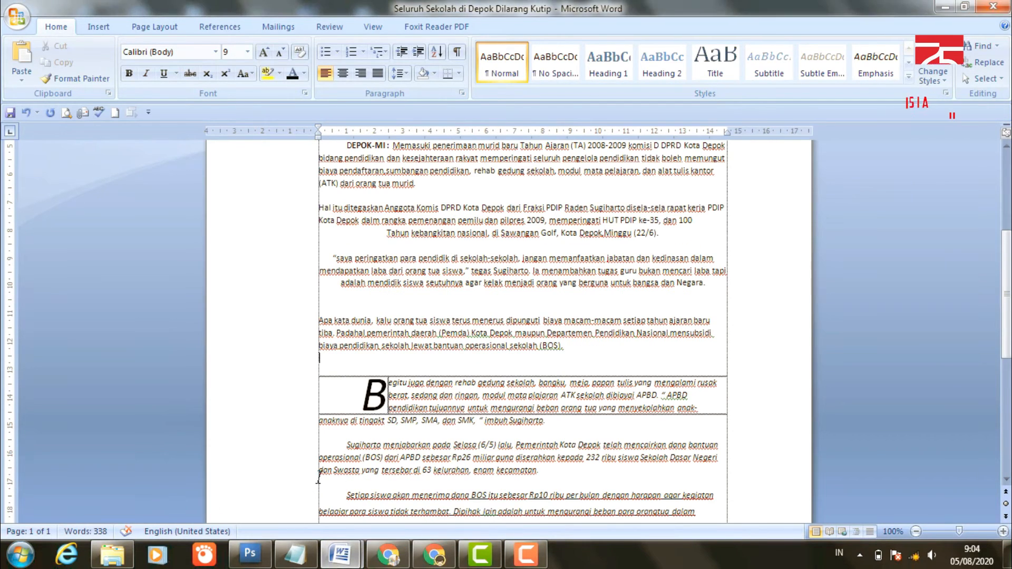
pyautogui.moveTo(548, 421); pyautogui.dragTo(397, 384)
pyautogui.hotkey('ctrl', 'c')
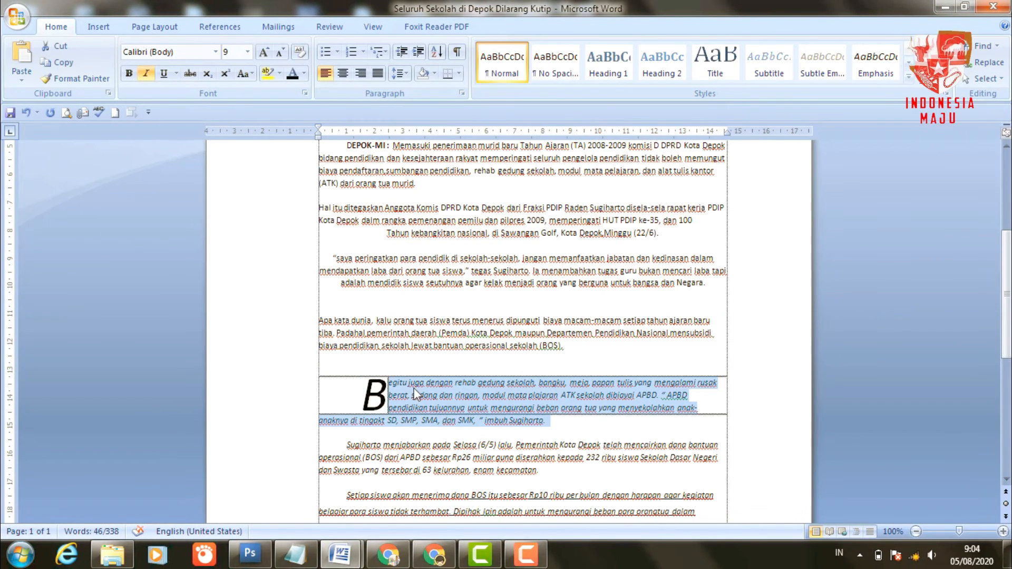
pyautogui.moveTo(340, 554)
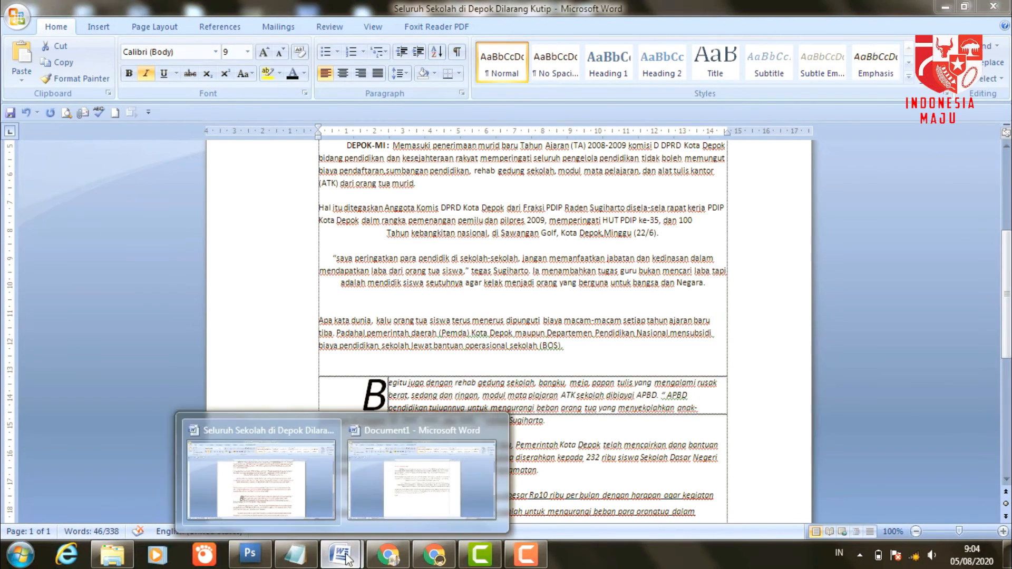
pyautogui.click(427, 474)
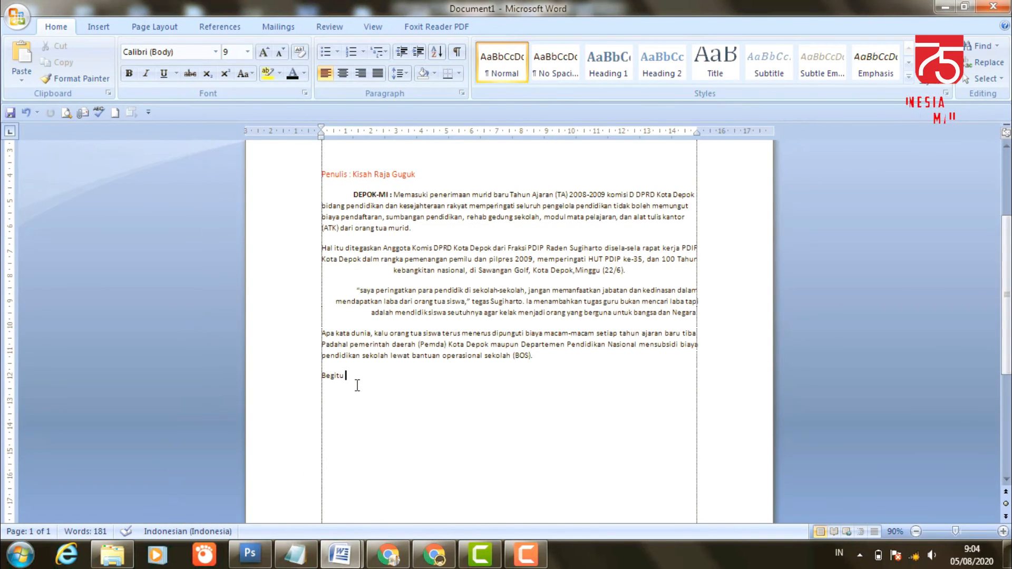
pyautogui.hotkey('ctrl', 'v')
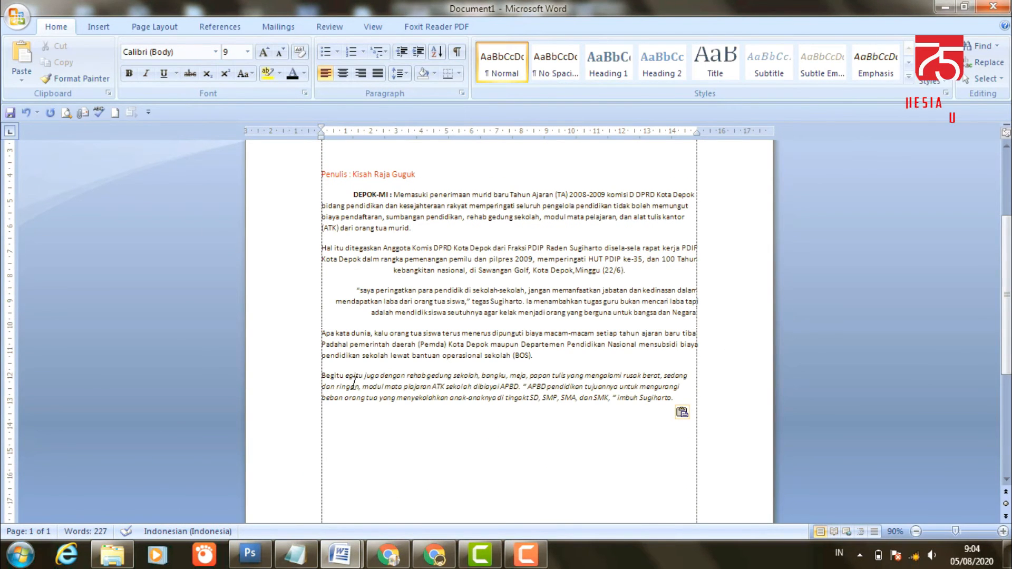
# - Delete the duplicate "egitu" after "Begitu" at the start of the fifth paragraph
pyautogui.click(362, 377)
pyautogui.press('BackSpace')
pyautogui.press('BackSpace')
pyautogui.press('BackSpace')
pyautogui.press('BackSpace')
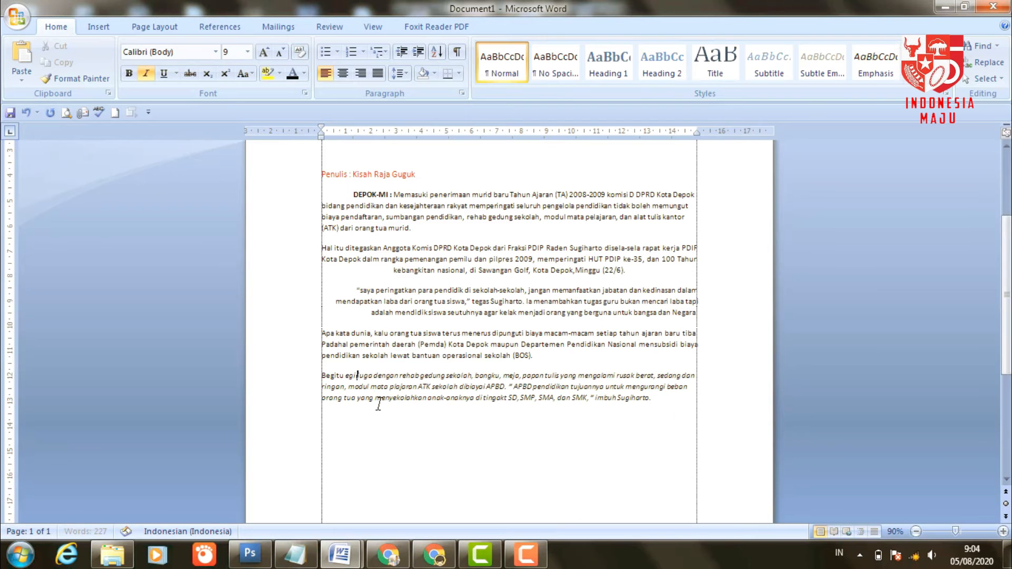
pyautogui.press('BackSpace')
pyautogui.press('BackSpace')
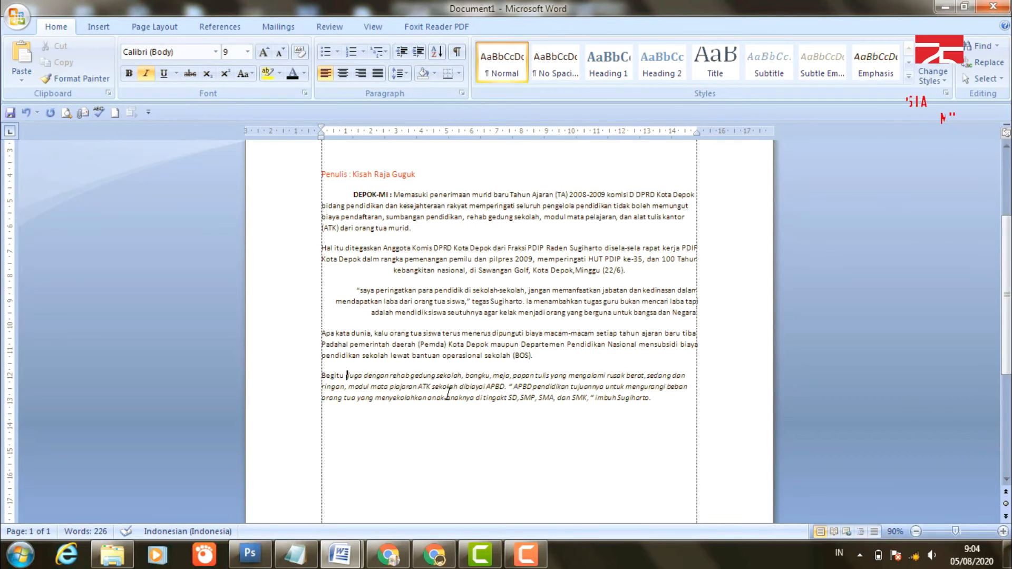
# - Apply a Dropped drop cap to the letter "B" of "Begitu" at the start of the fifth paragraph
pyautogui.moveTo(326, 376); pyautogui.dragTo(321, 376)
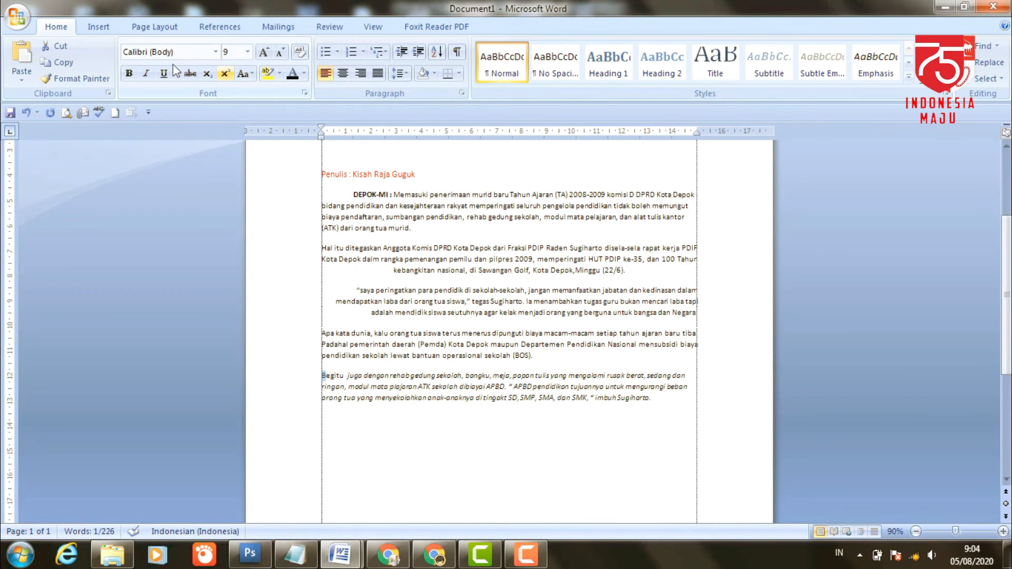
pyautogui.click(95, 29)
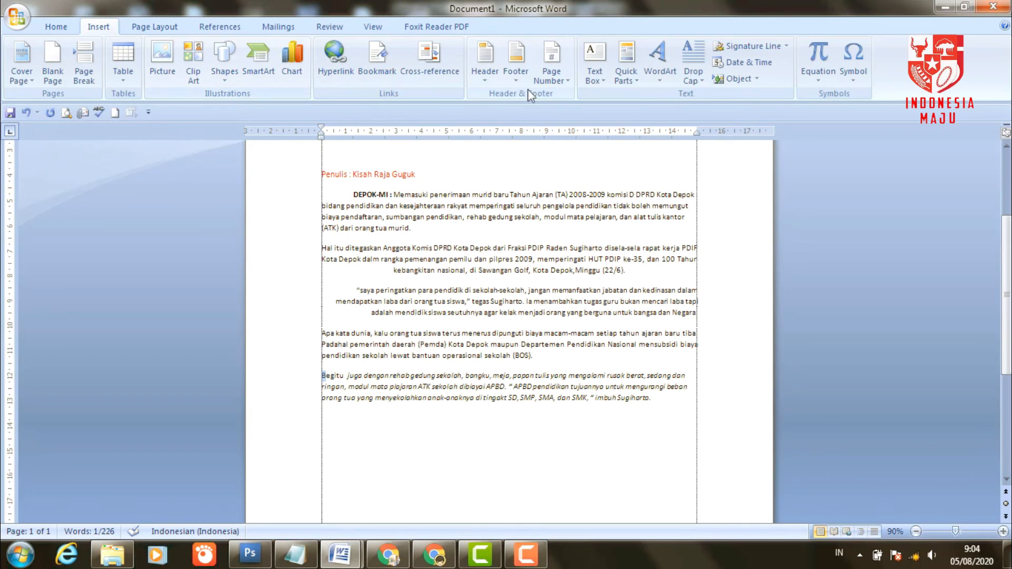
pyautogui.click(701, 83)
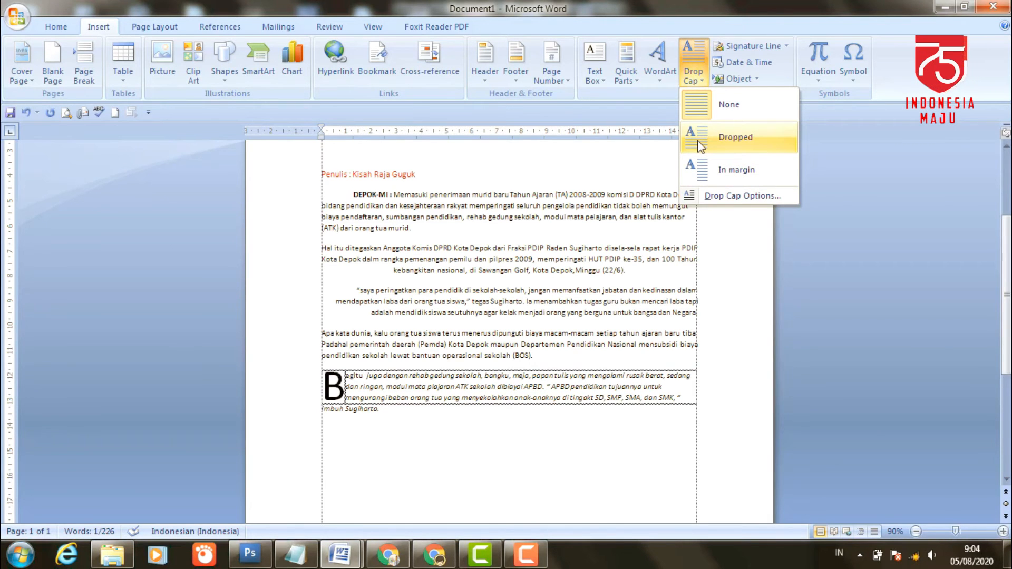
pyautogui.click(698, 142)
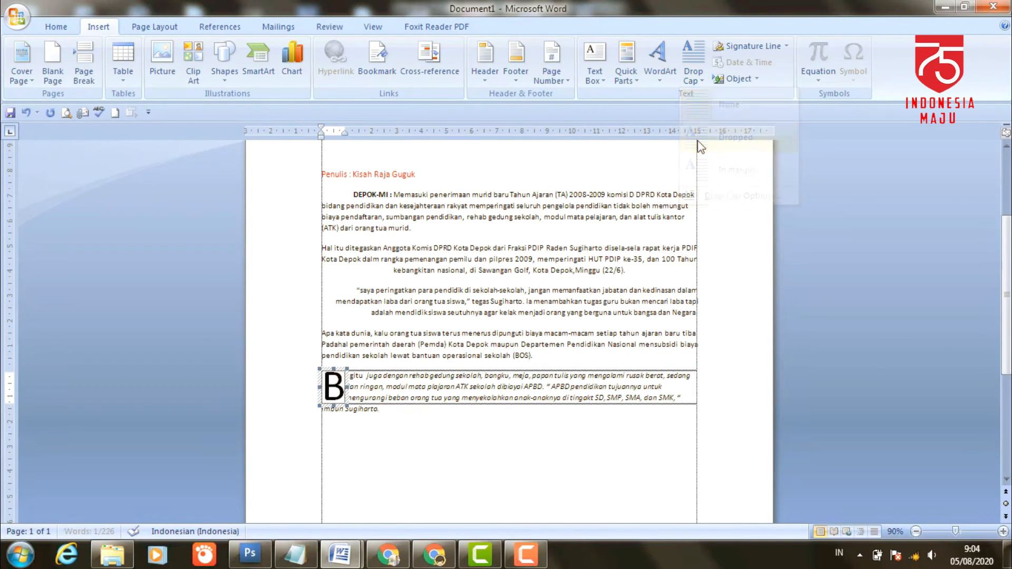
pyautogui.click(389, 410)
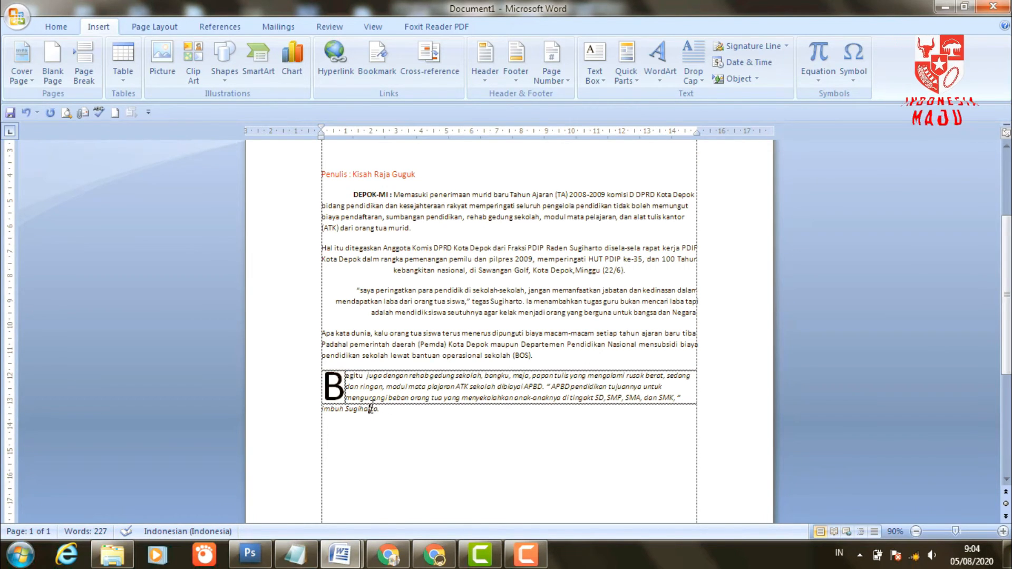
# - Toggle italics off and back on for the fifth paragraph's text beside the drop cap, and return to the sample document
pyautogui.click(58, 26)
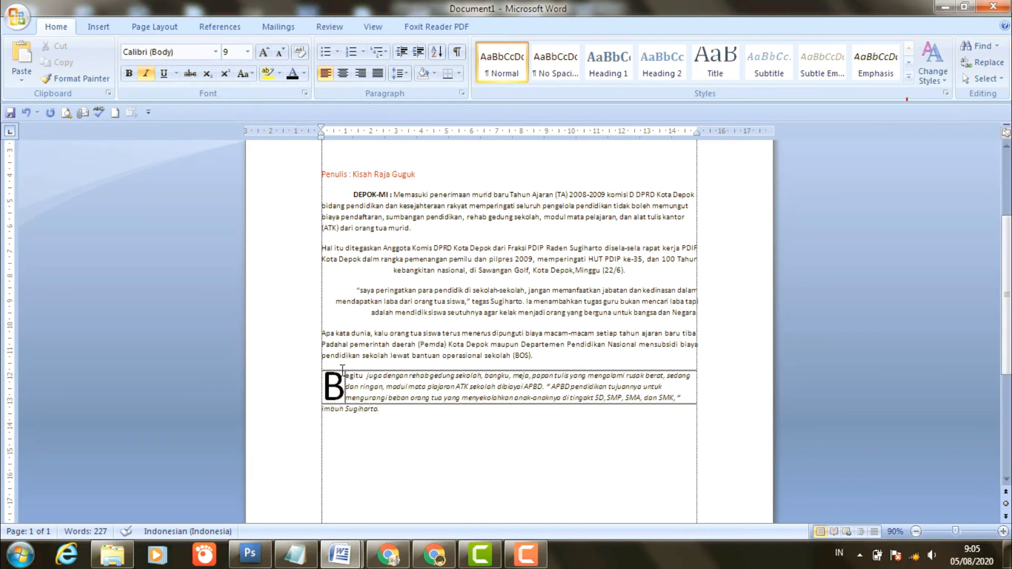
pyautogui.moveTo(344, 371); pyautogui.dragTo(380, 406)
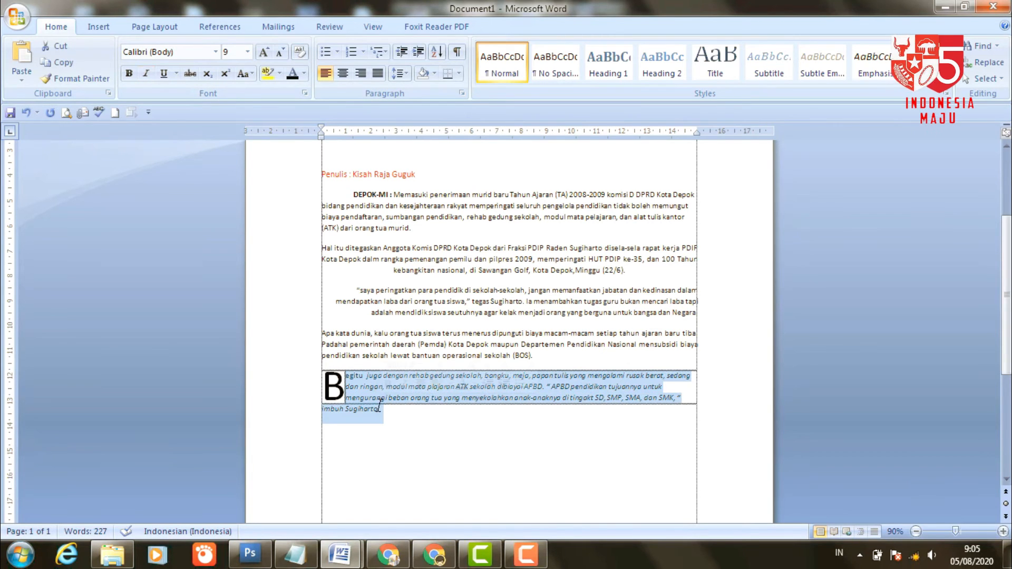
pyautogui.click(145, 73)
pyautogui.click(145, 73)
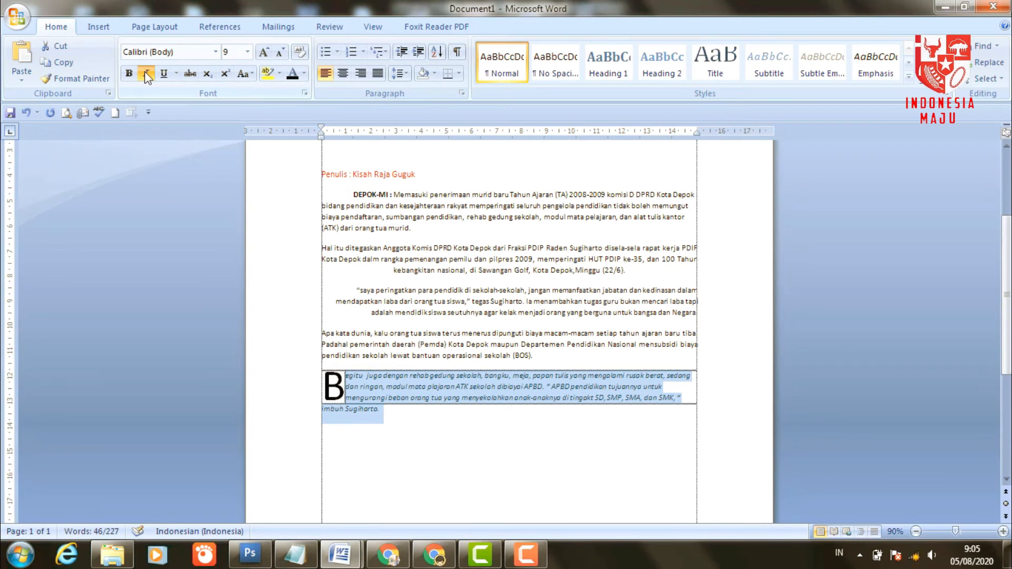
pyautogui.click(335, 430)
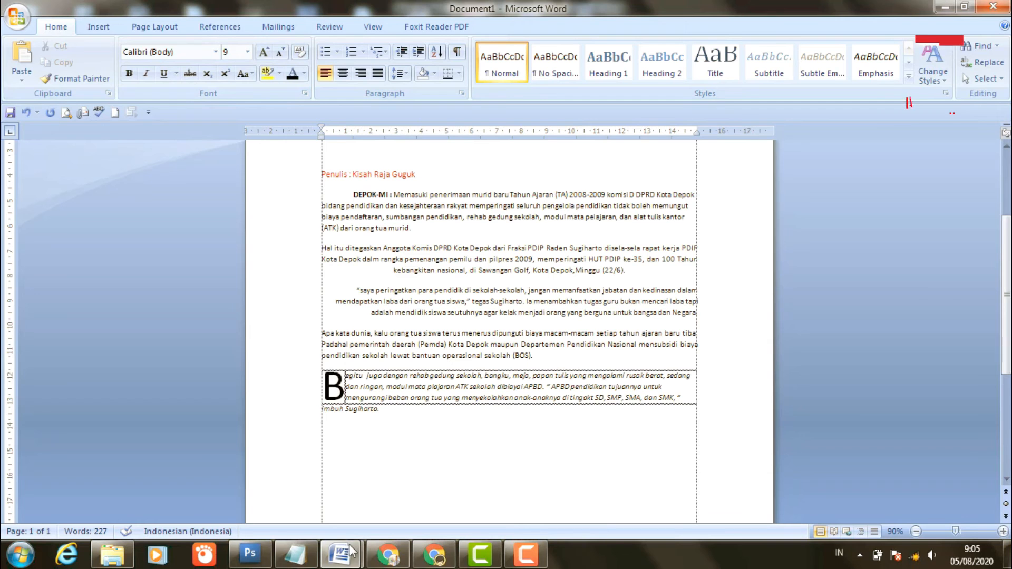
pyautogui.moveTo(354, 551)
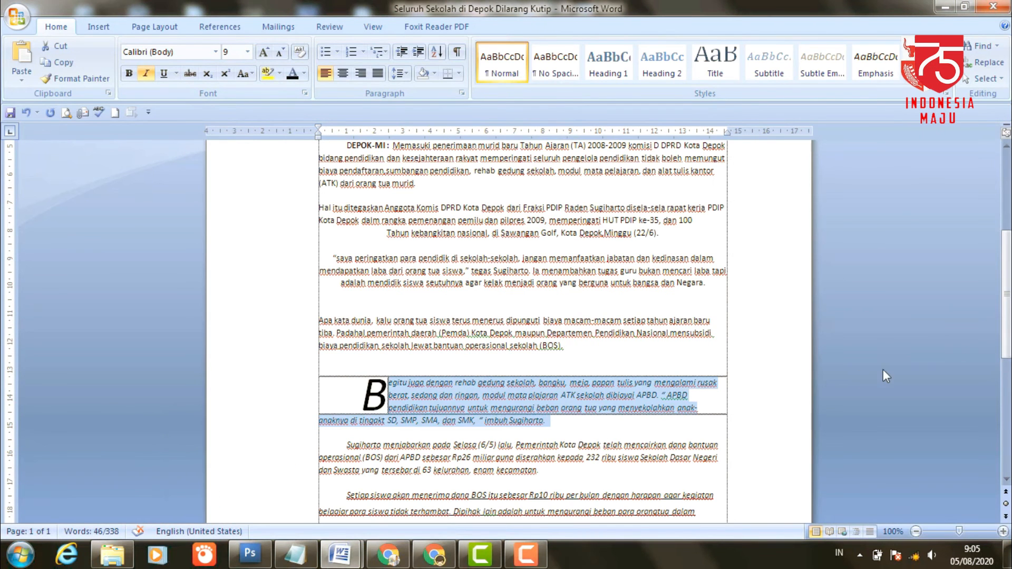
# - Copy the sample's underlined italic paragraph beginning "Setiap siswa akan menerima" and paste it below the drop-cap paragraph in the new document
pyautogui.moveTo(1007, 329); pyautogui.dragTo(1007, 372)
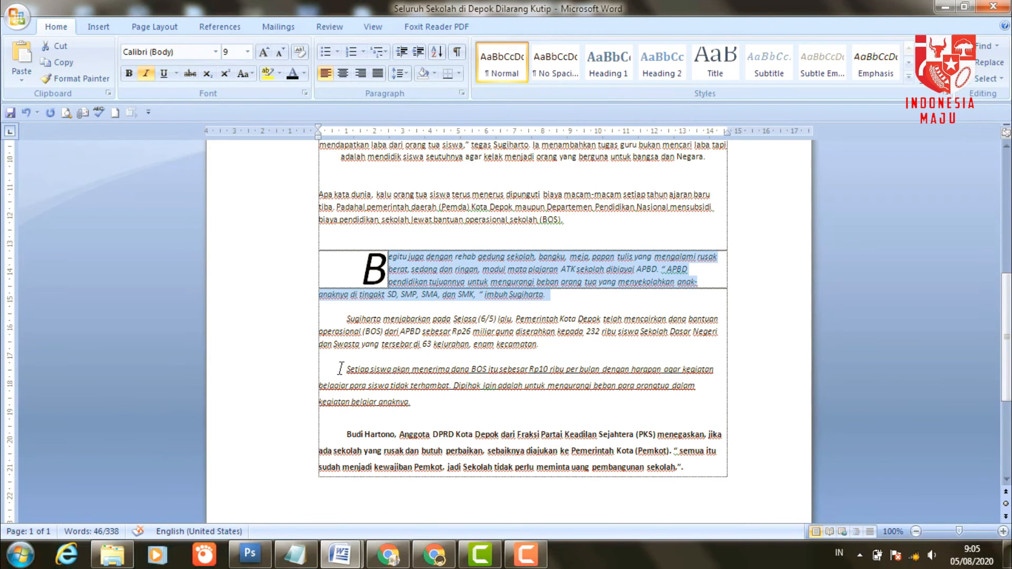
pyautogui.moveTo(345, 367); pyautogui.dragTo(436, 405)
pyautogui.click(410, 327)
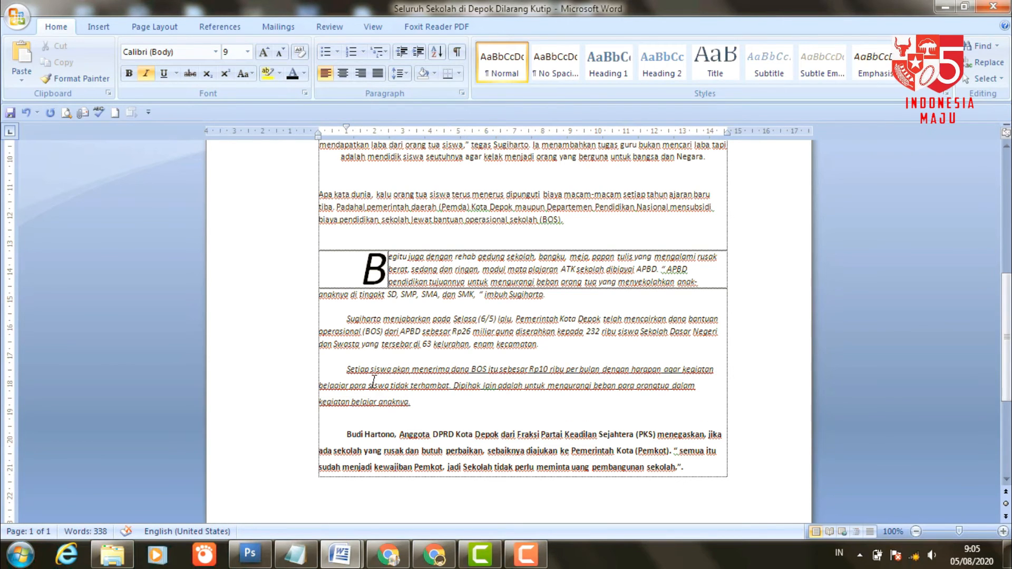
pyautogui.moveTo(346, 368); pyautogui.dragTo(455, 410)
pyautogui.hotkey('ctrl', 'c')
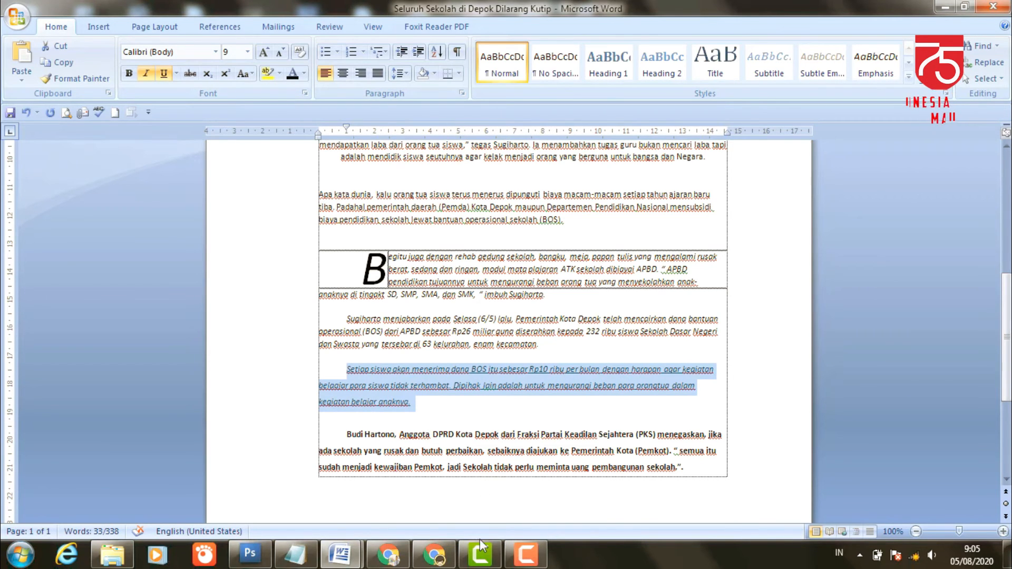
pyautogui.moveTo(342, 554)
pyautogui.click(369, 483)
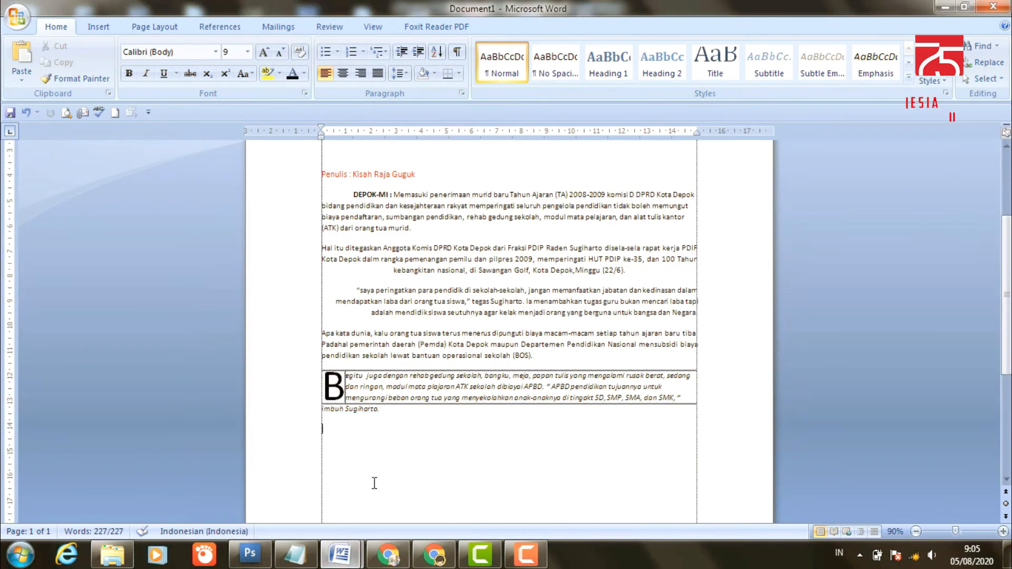
pyautogui.hotkey('ctrl', 'v')
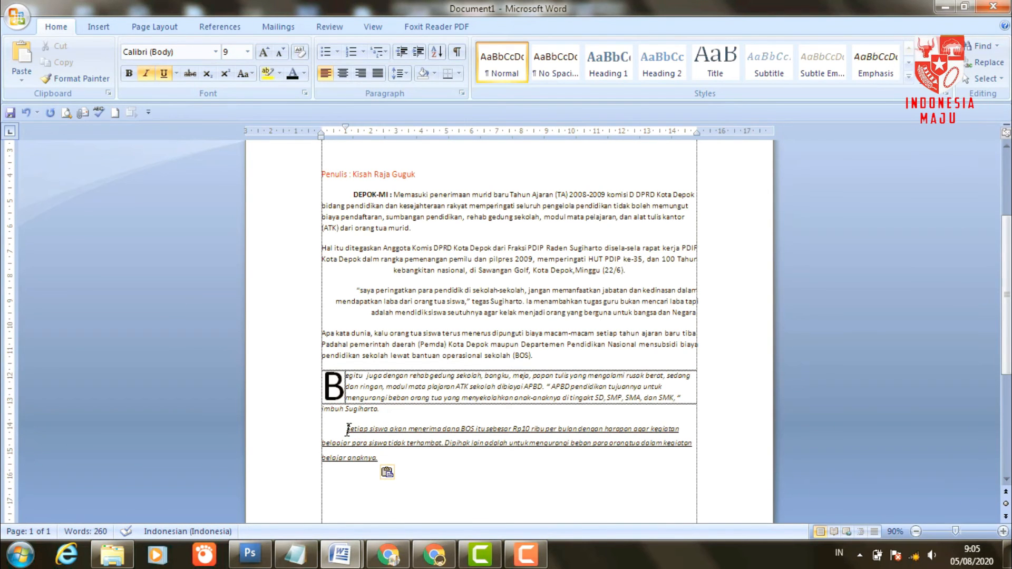
# - Remove italic and underline from the pasted "Setiap siswa akan menerima" paragraph and apply both again
pyautogui.moveTo(347, 429); pyautogui.dragTo(382, 468)
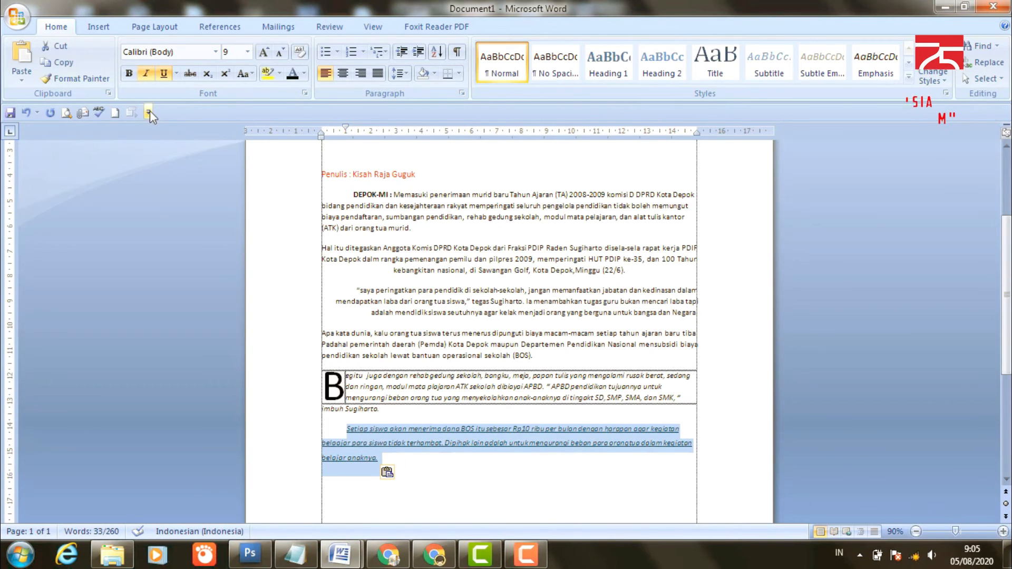
pyautogui.click(146, 74)
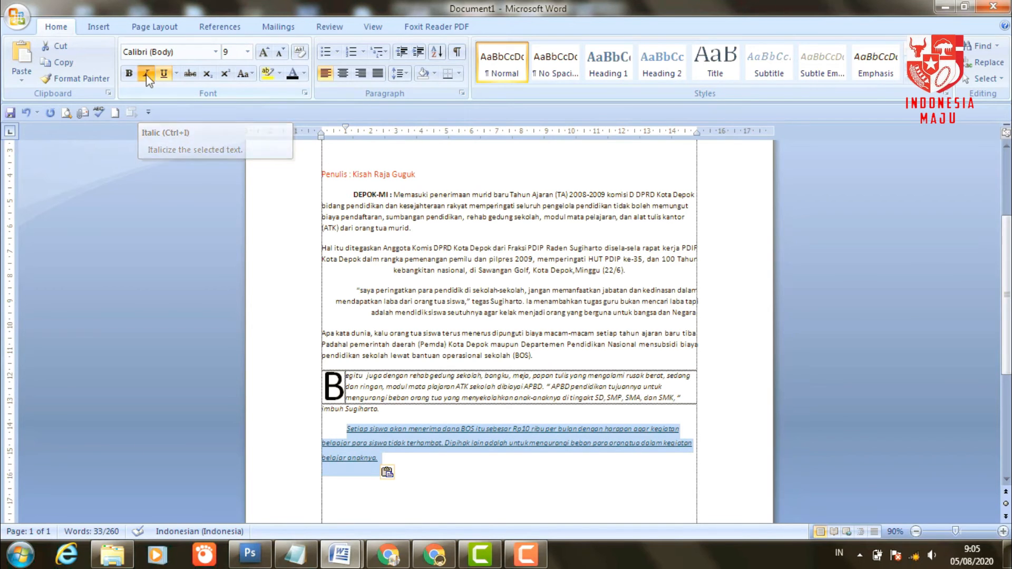
pyautogui.click(163, 77)
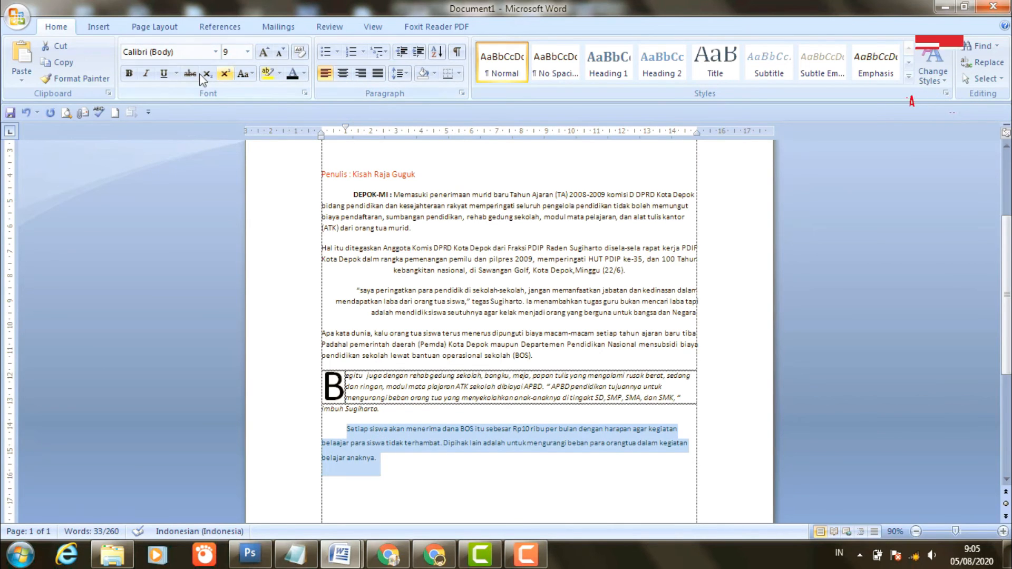
pyautogui.click(148, 77)
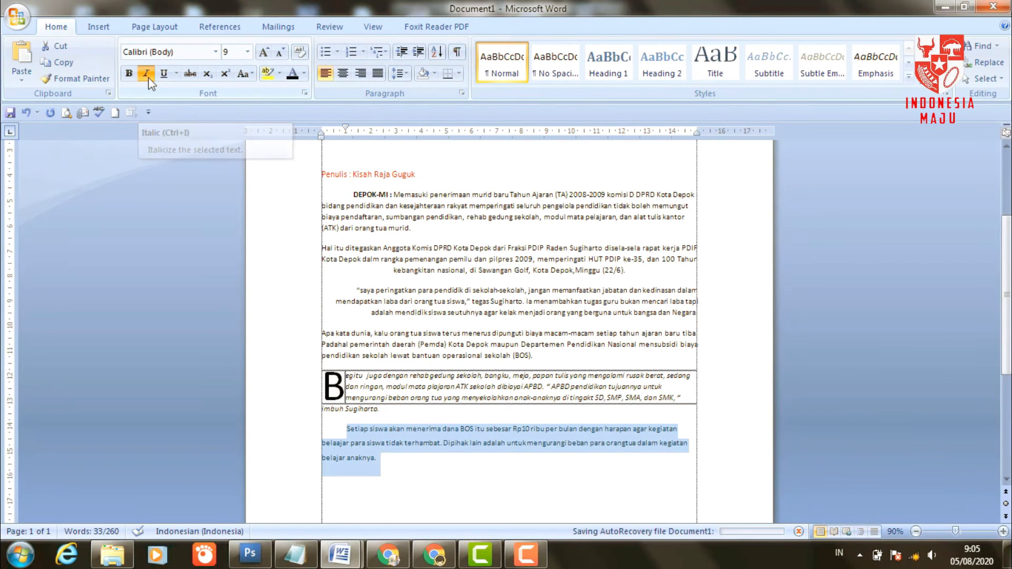
pyautogui.click(163, 78)
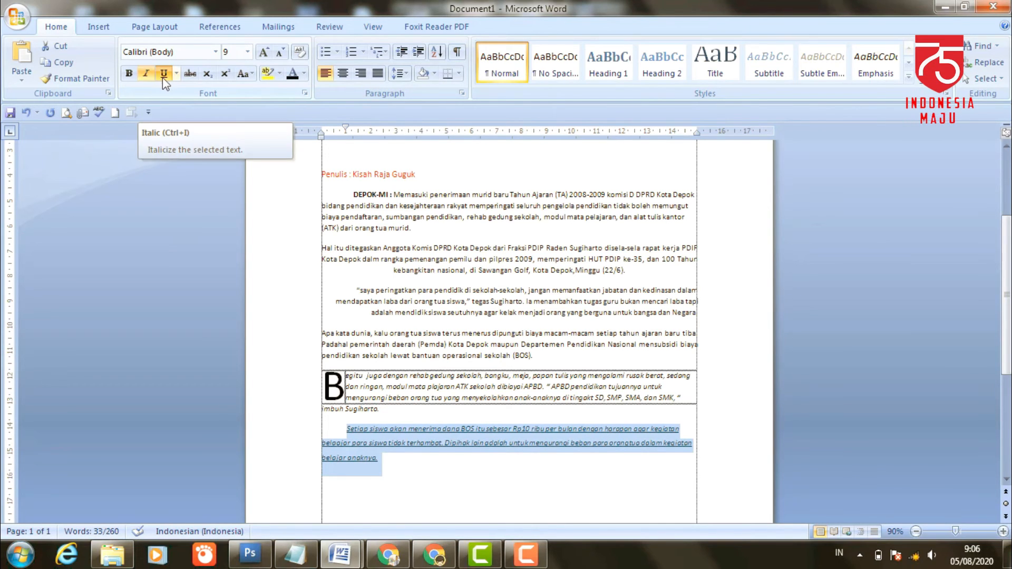
# - Copy the sample's bold closing paragraph about the PKS council member and paste it below the "Setiap siswa" paragraph in the new document
pyautogui.click(338, 485)
pyautogui.click(340, 553)
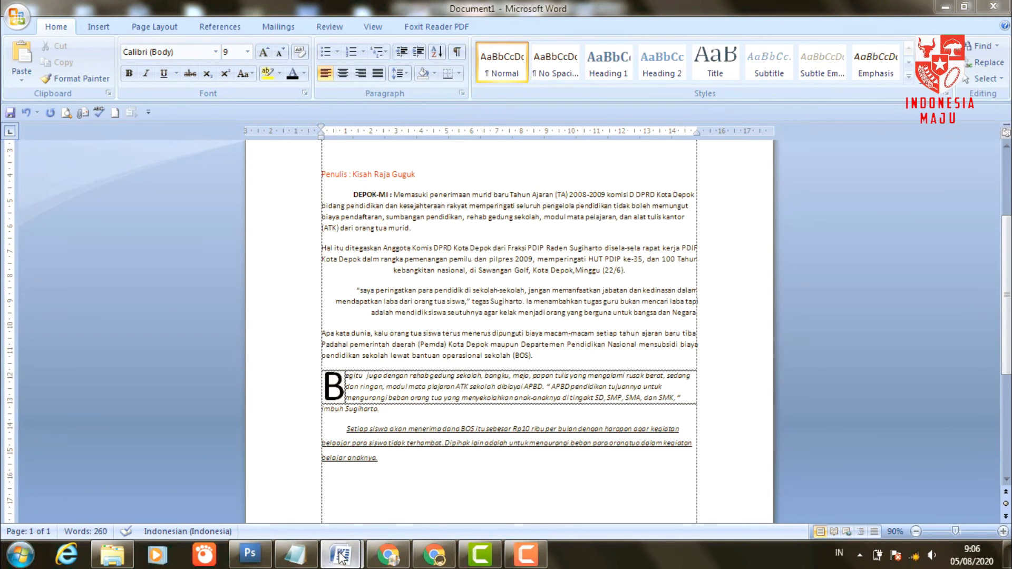
pyautogui.click(290, 485)
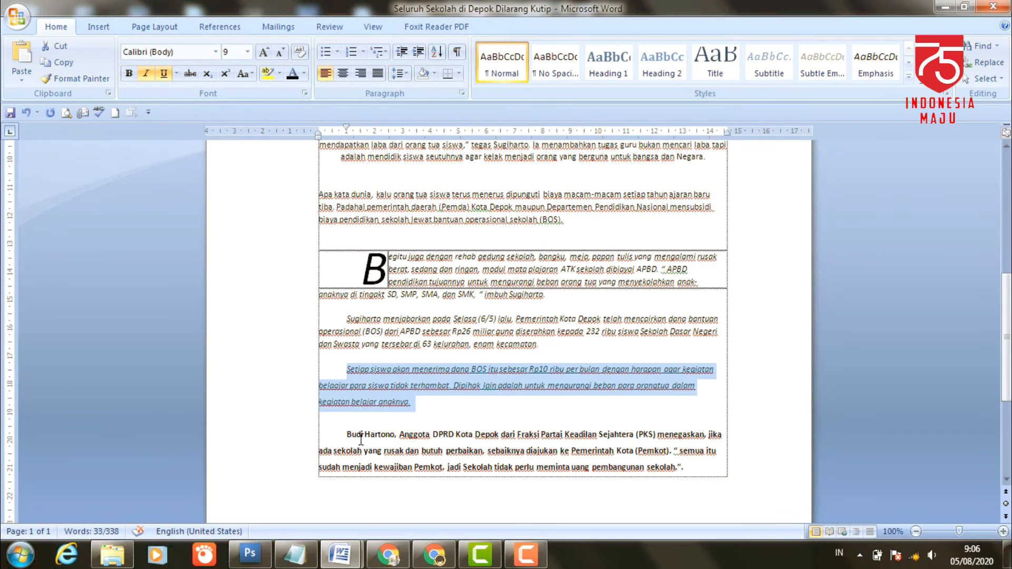
pyautogui.moveTo(346, 436); pyautogui.dragTo(686, 472)
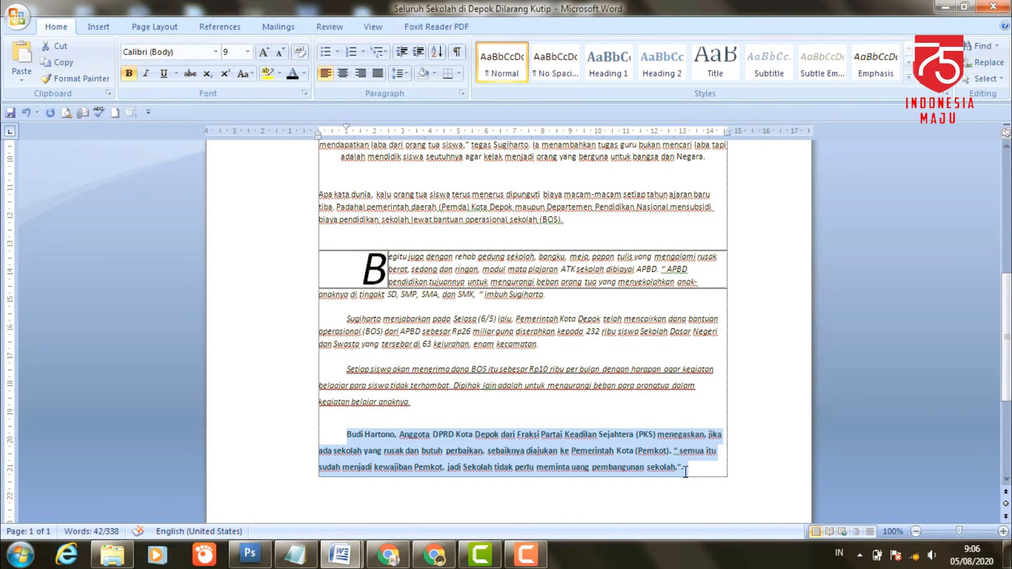
pyautogui.click(341, 554)
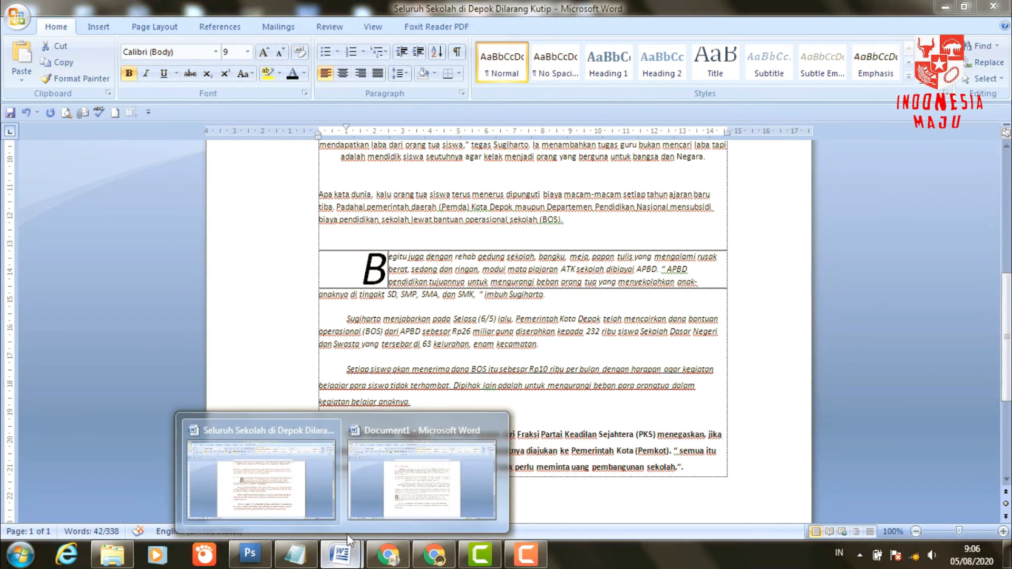
pyautogui.click(407, 467)
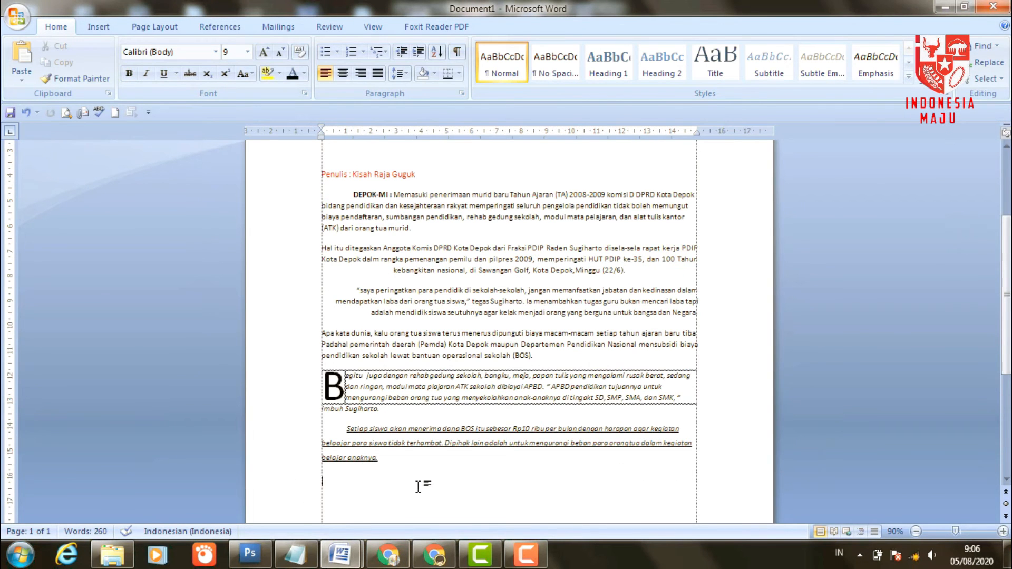
pyautogui.write('Budi Hartono, Anggota DPRD Kota Depok dari Fraksi Partai Keadilan Sejahtera (PKS) menegaskan, jika ada sekolah yang rusak dan butuh perbaikan, sebaiknya diajukan ke Pemerintah Kota (Pemkot). " semua itu sudah menjadi kewajiban Pemkot, jadi Sekolah tidak perlu meminta uang pembangunan sekolah,".')
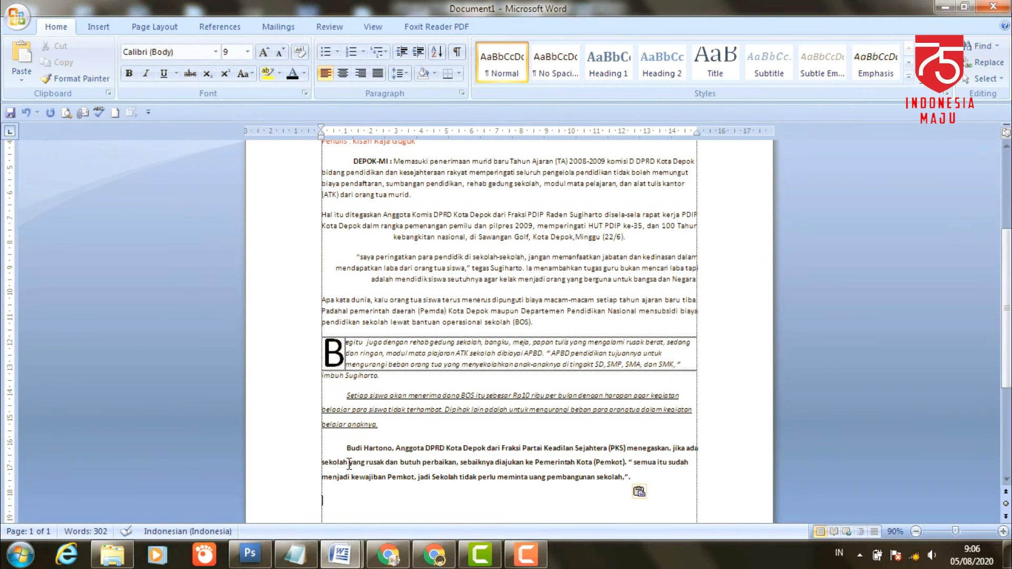
# - Toggle bold off and back on for the pasted closing paragraph
pyautogui.moveTo(346, 449); pyautogui.dragTo(640, 477)
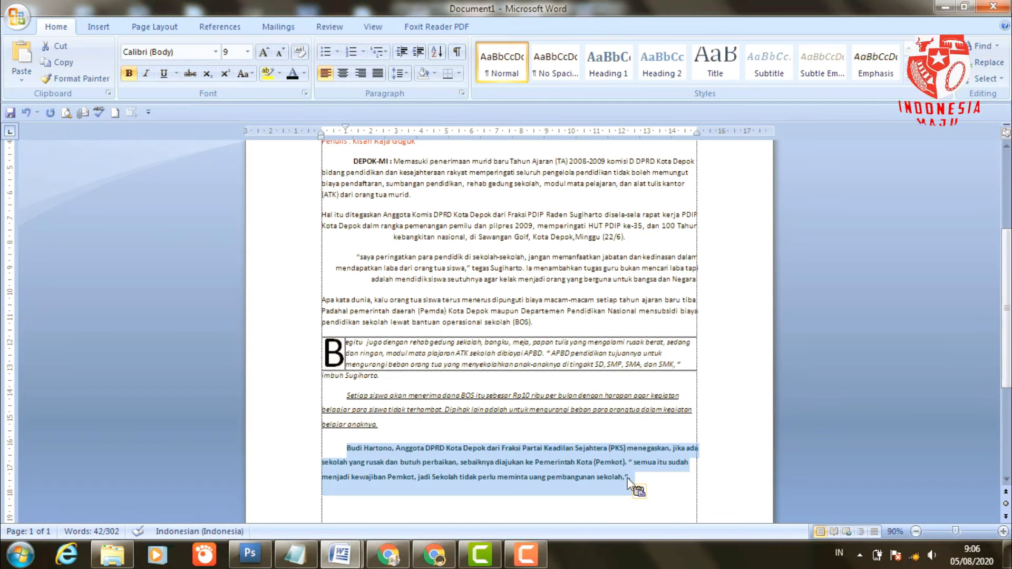
pyautogui.click(129, 75)
pyautogui.click(129, 74)
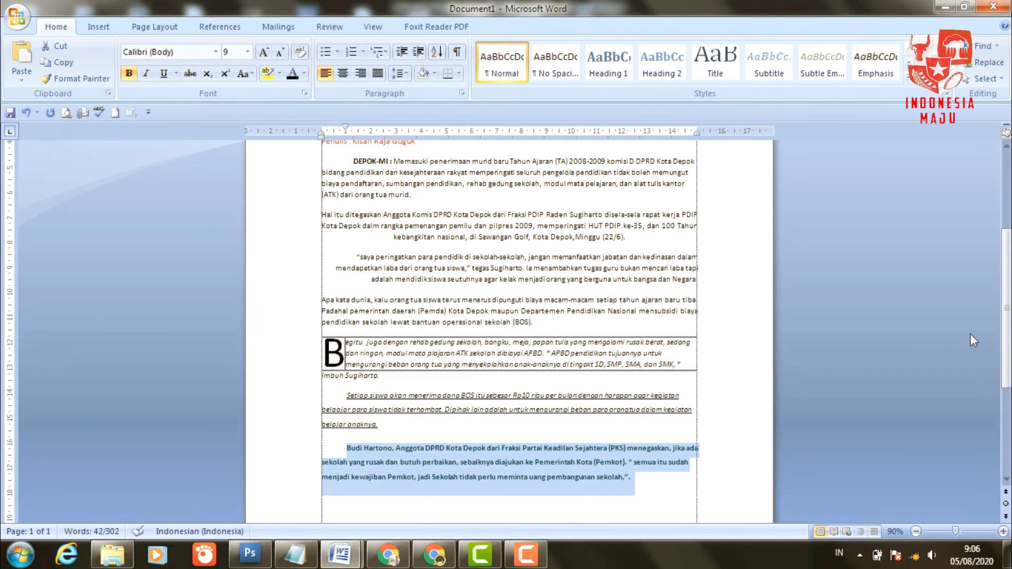
# - Review the font size, colour, alignment, bold and underline of the title "Seluruh Sekolah Di Depok Dilarang Kutip" and its subtitle "Pungutan Orang Tua Siswa"
pyautogui.moveTo(1004, 299); pyautogui.dragTo(1007, 273)
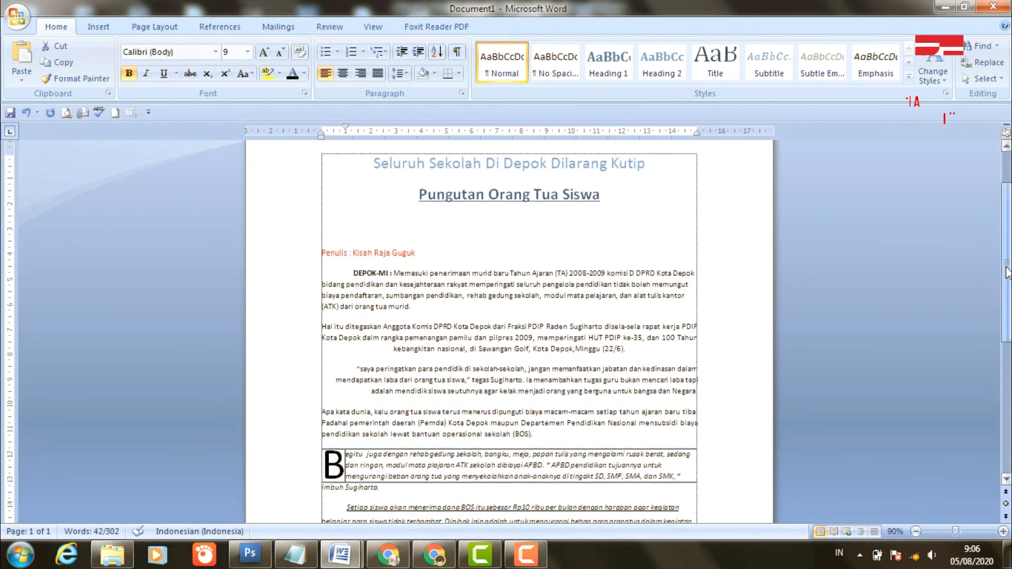
pyautogui.click(486, 168)
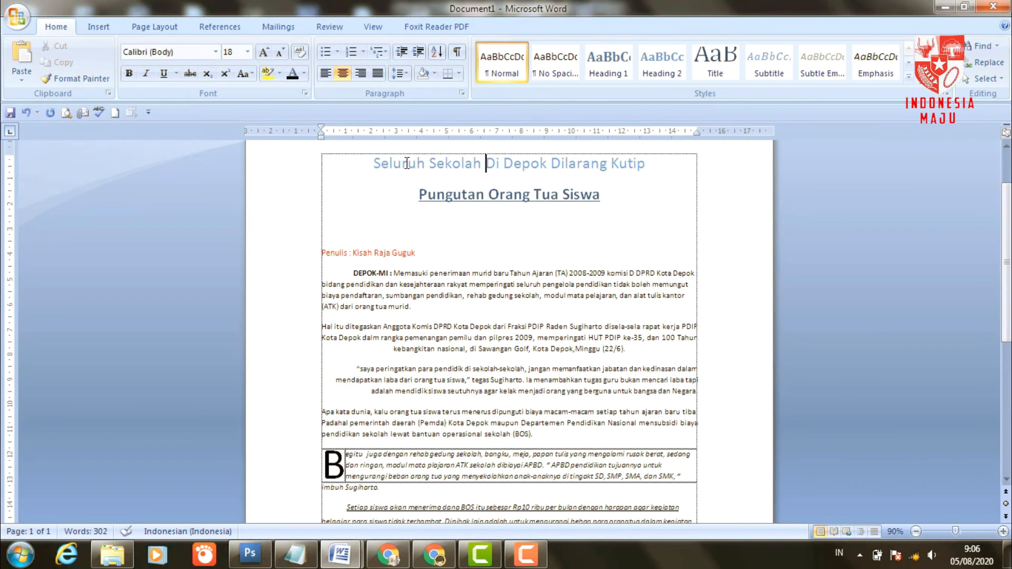
pyautogui.click(452, 164)
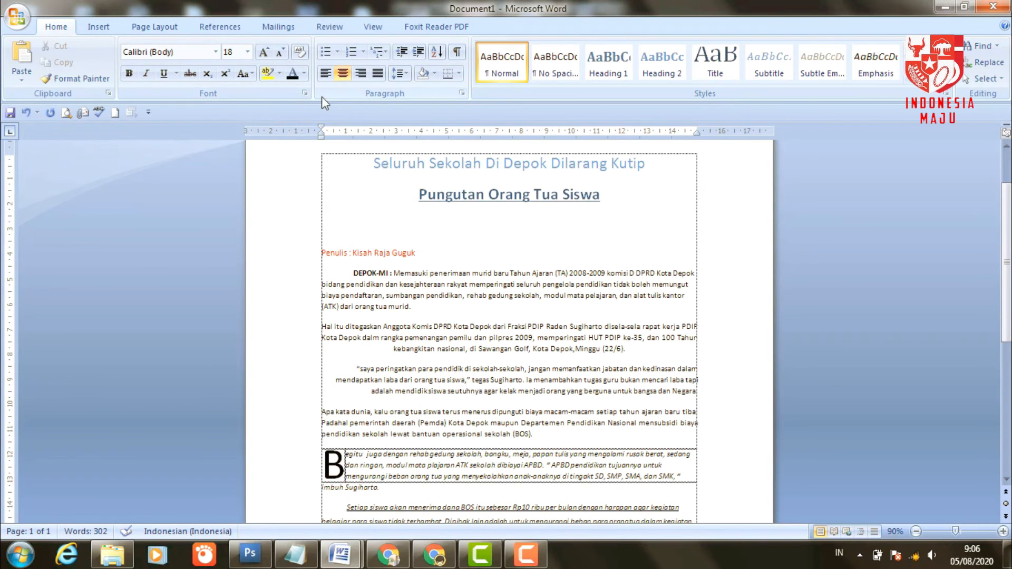
pyautogui.click(303, 74)
pyautogui.click(303, 74)
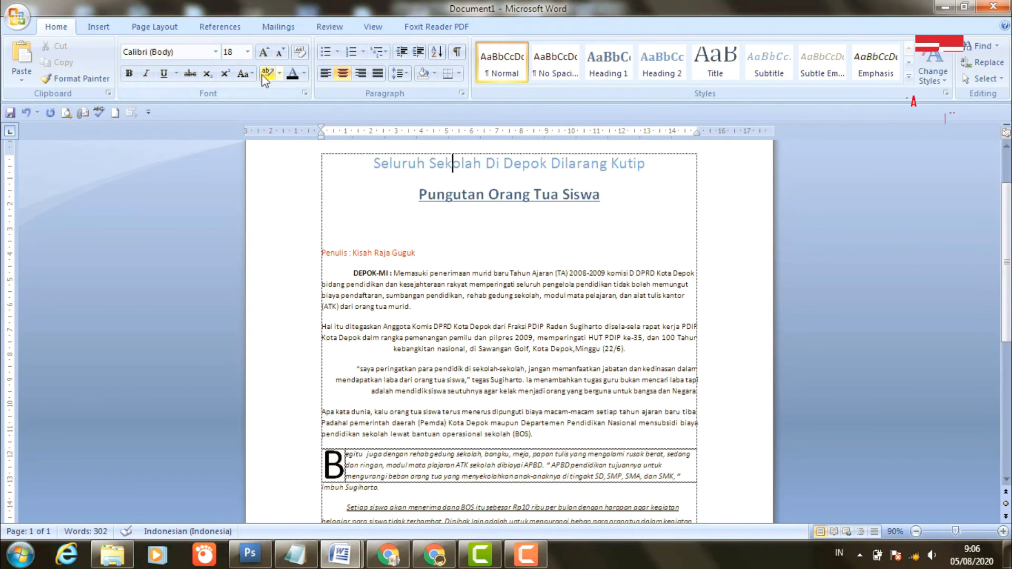
pyautogui.click(248, 55)
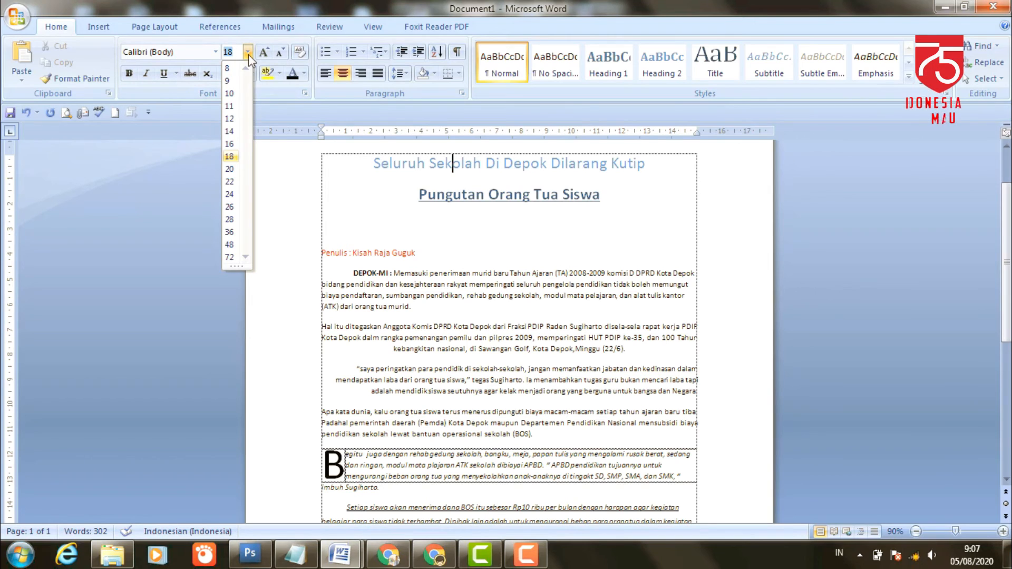
pyautogui.click(408, 203)
pyautogui.click(477, 199)
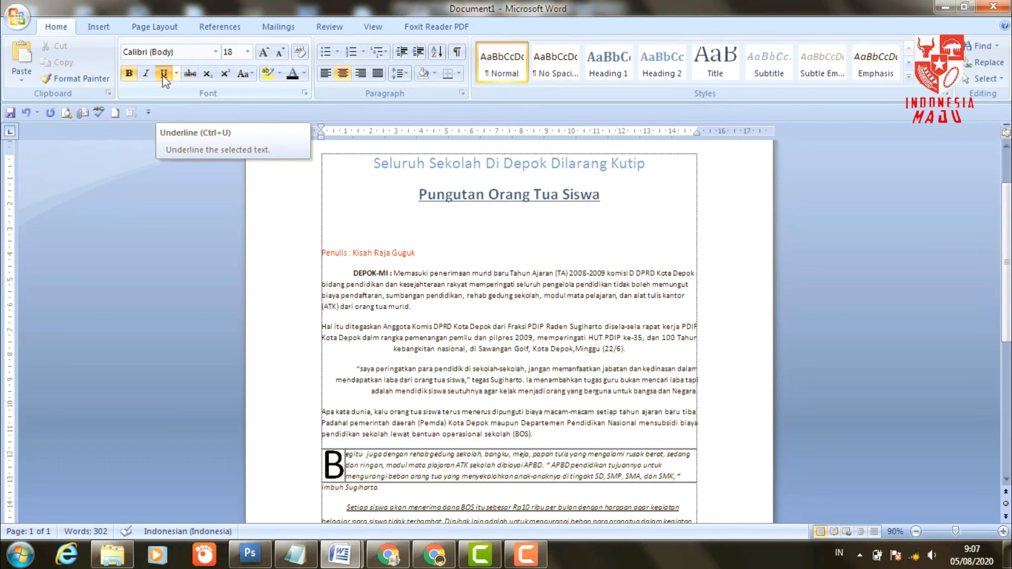
# - Check the formatting of the red "Penulis" author line and the "DEPOK-MI :" lead-in of the first paragraph
pyautogui.click(368, 251)
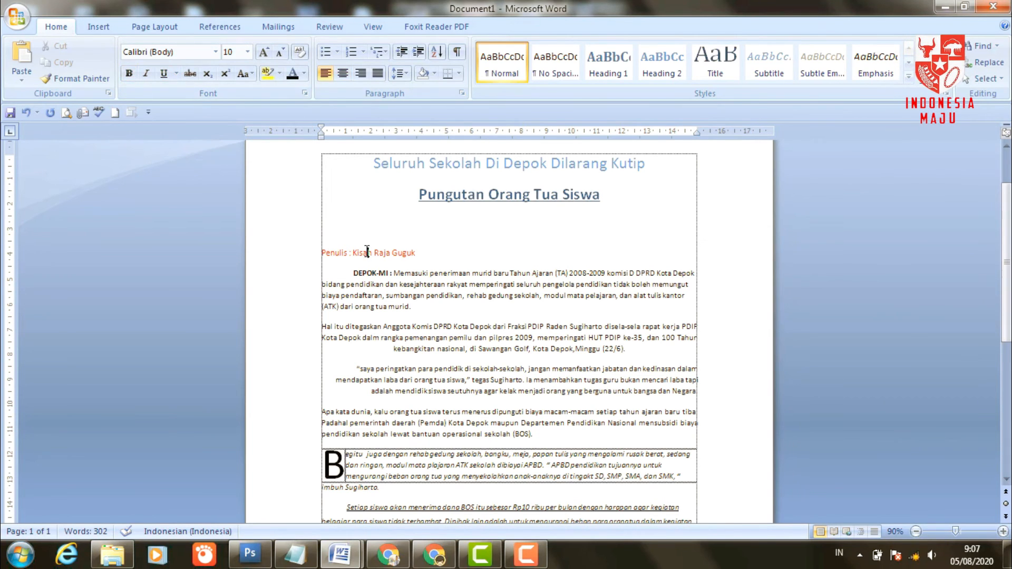
pyautogui.click(462, 294)
pyautogui.click(388, 251)
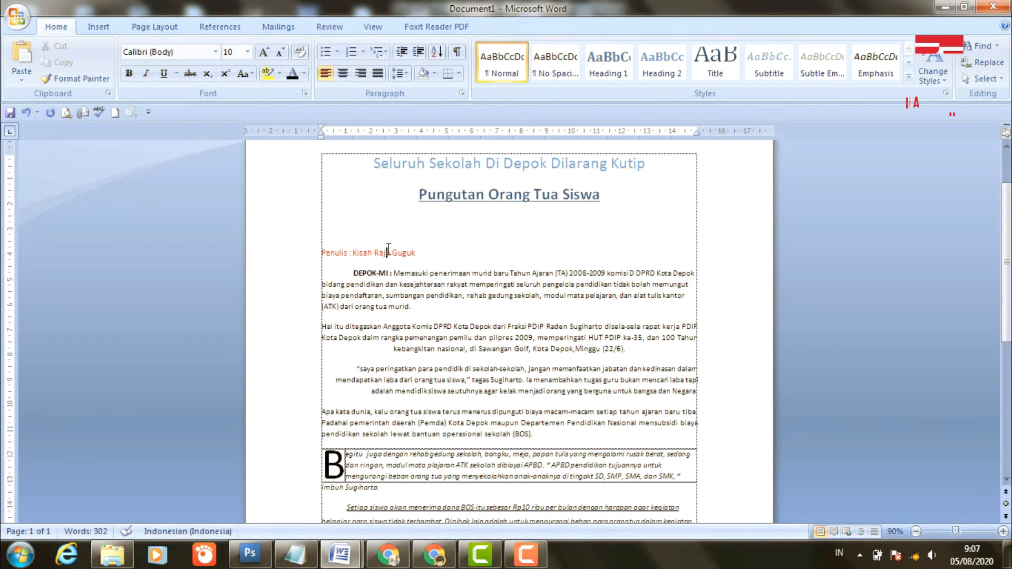
pyautogui.click(460, 285)
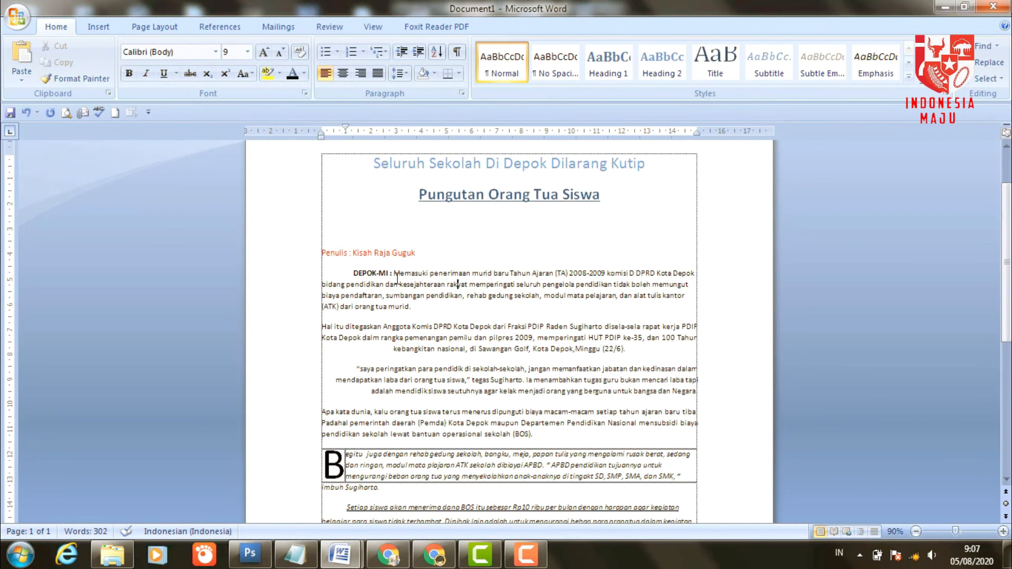
pyautogui.click(373, 253)
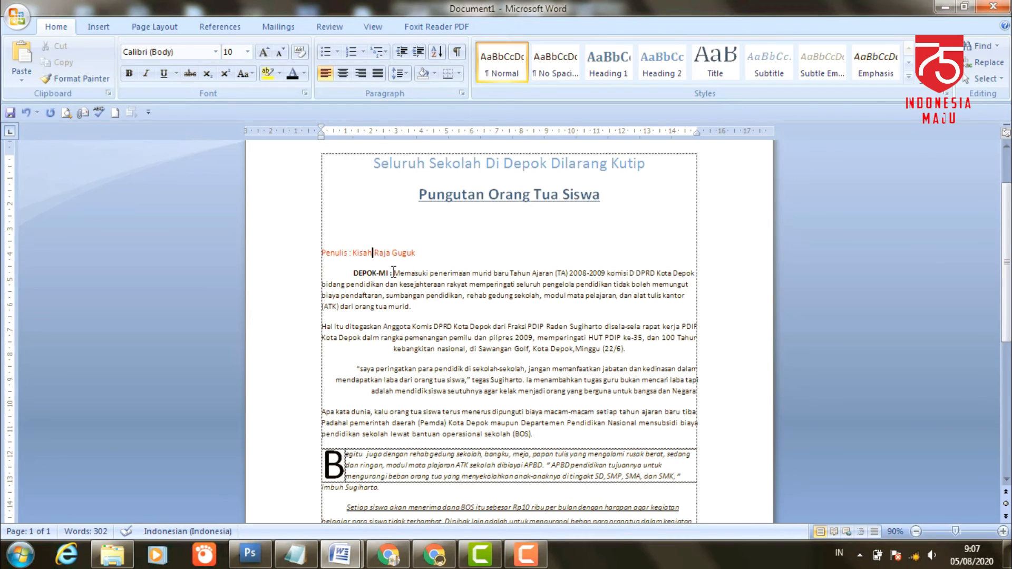
pyautogui.click(375, 273)
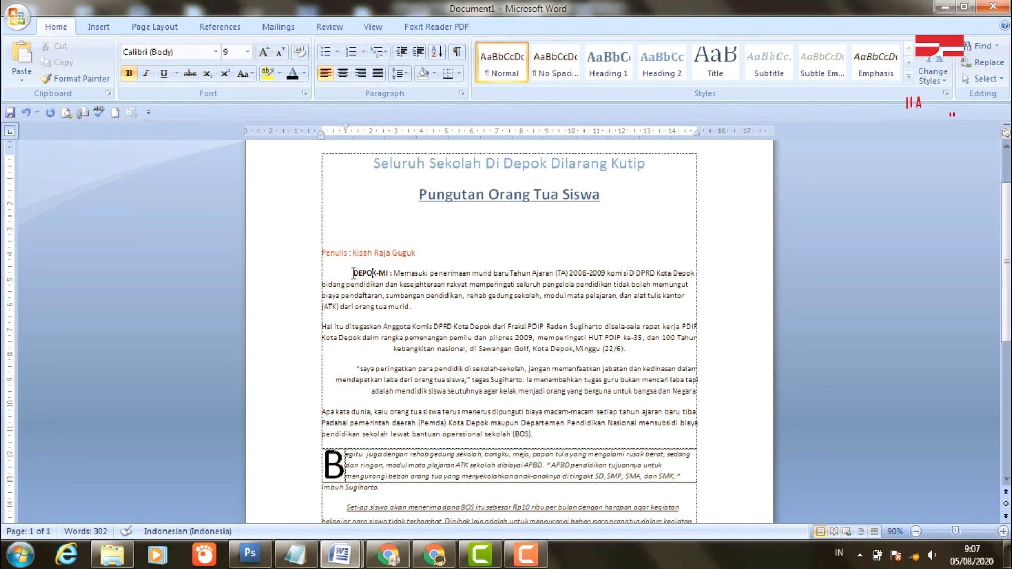
pyautogui.click(353, 273)
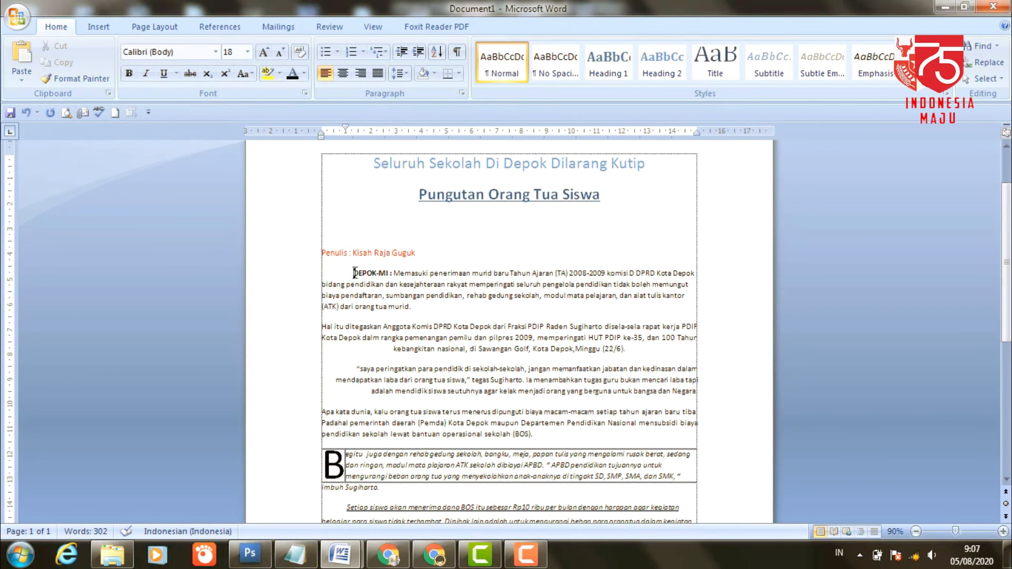
# - Review the alignment and the italic, underline and bold styling of the body paragraphs from the first to the closing one
pyautogui.click(439, 292)
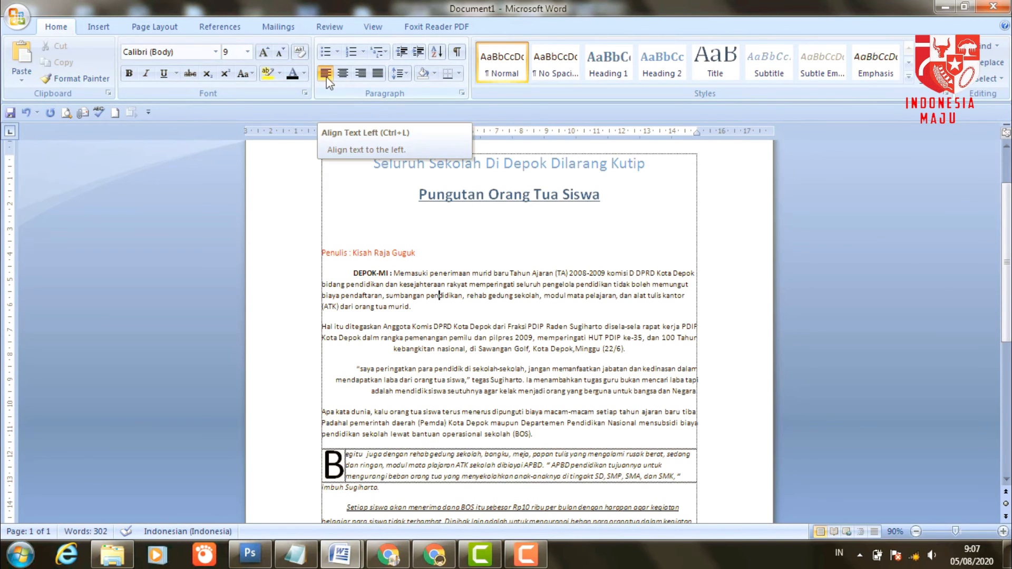
pyautogui.click(390, 328)
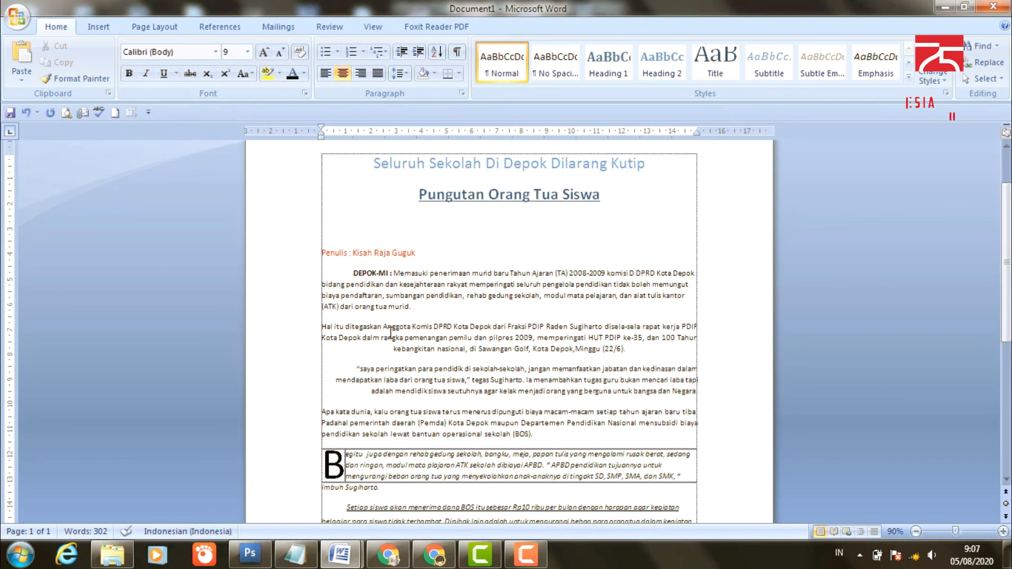
pyautogui.click(419, 411)
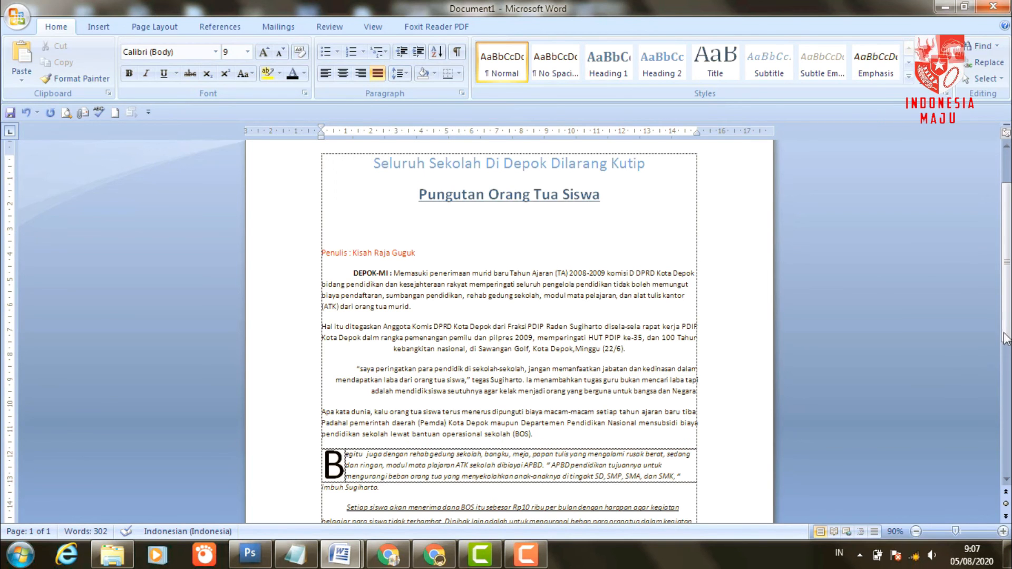
pyautogui.scroll(-5, 418, 412)
pyautogui.click(490, 305)
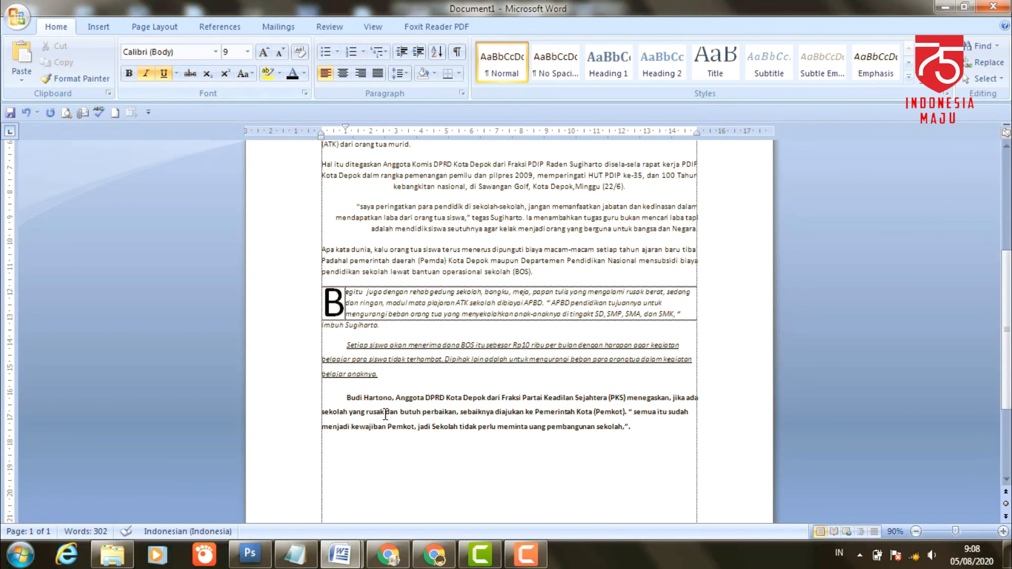
pyautogui.click(403, 400)
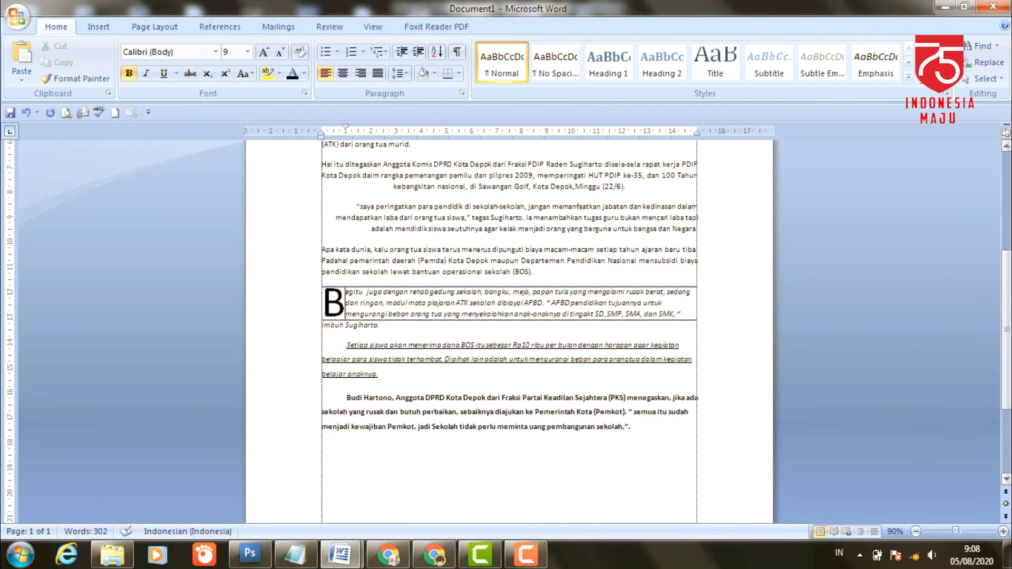
# - Start saving a copy of the document in Word 97-2003 format and set Local Disk (D:) as the location
pyautogui.moveTo(1006, 318); pyautogui.dragTo(997, 198)
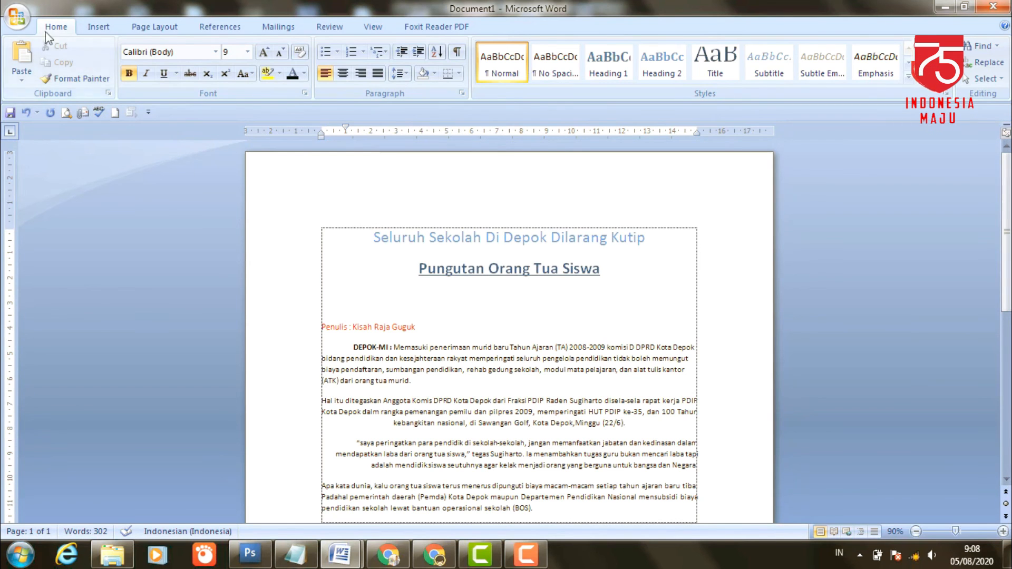
pyautogui.click(17, 18)
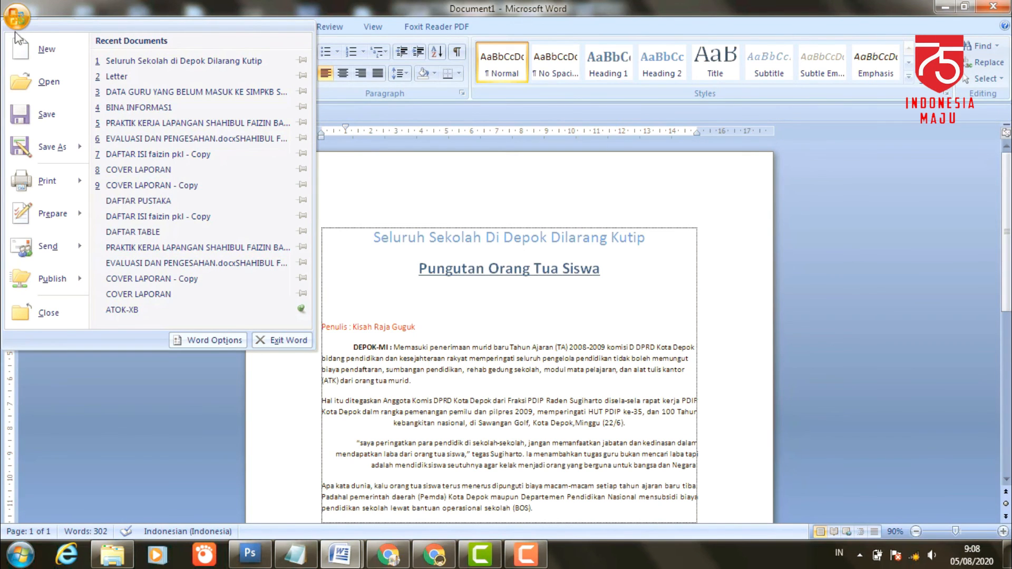
pyautogui.moveTo(40, 150)
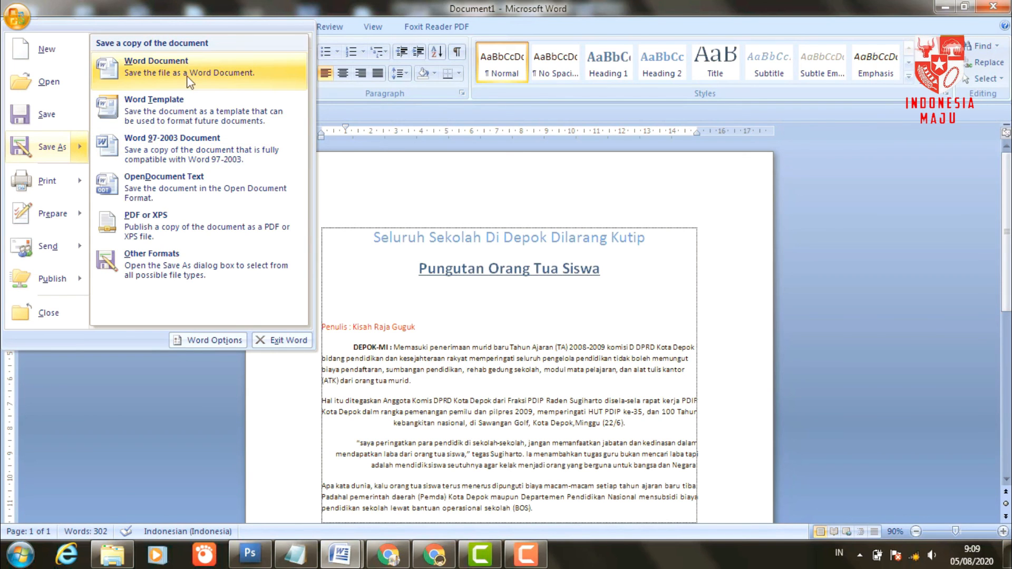
pyautogui.click(195, 159)
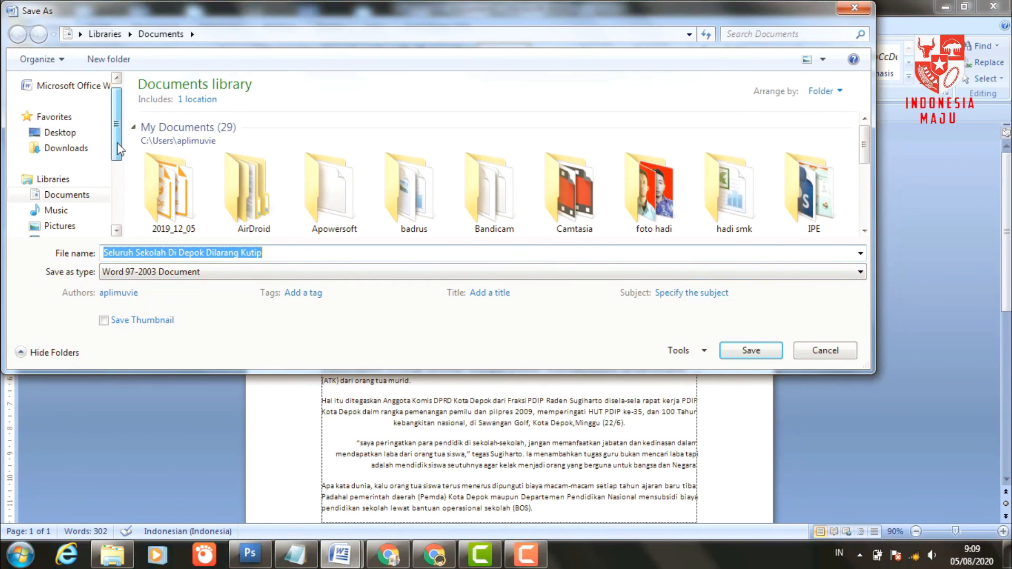
pyautogui.moveTo(117, 142); pyautogui.dragTo(117, 174)
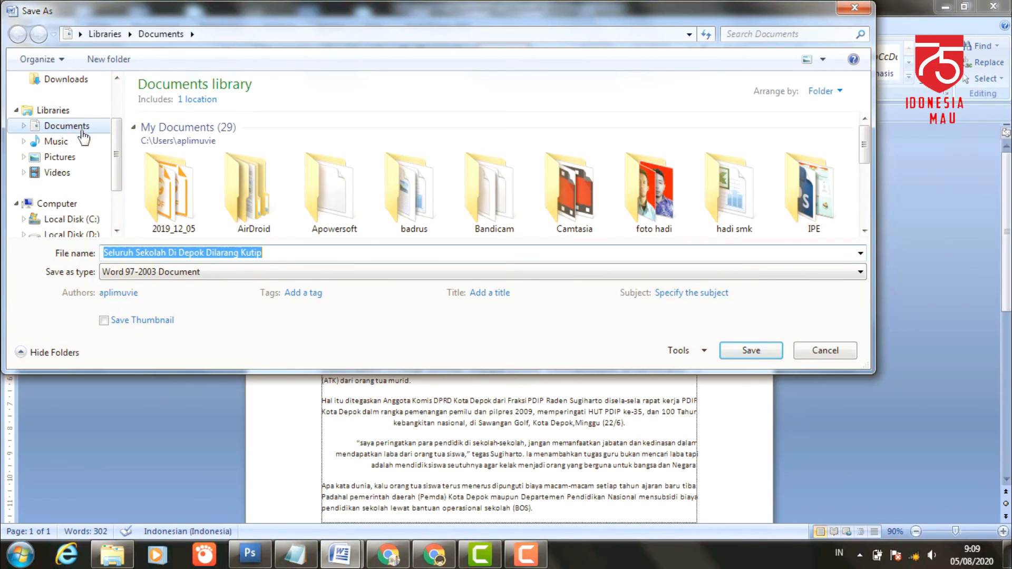
pyautogui.moveTo(117, 153); pyautogui.dragTo(117, 162)
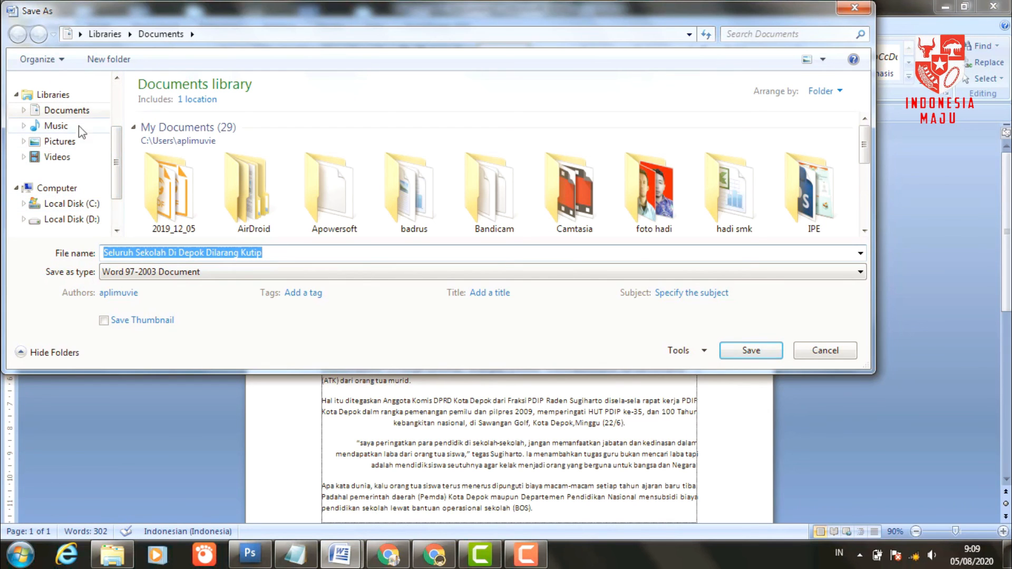
pyautogui.click(70, 220)
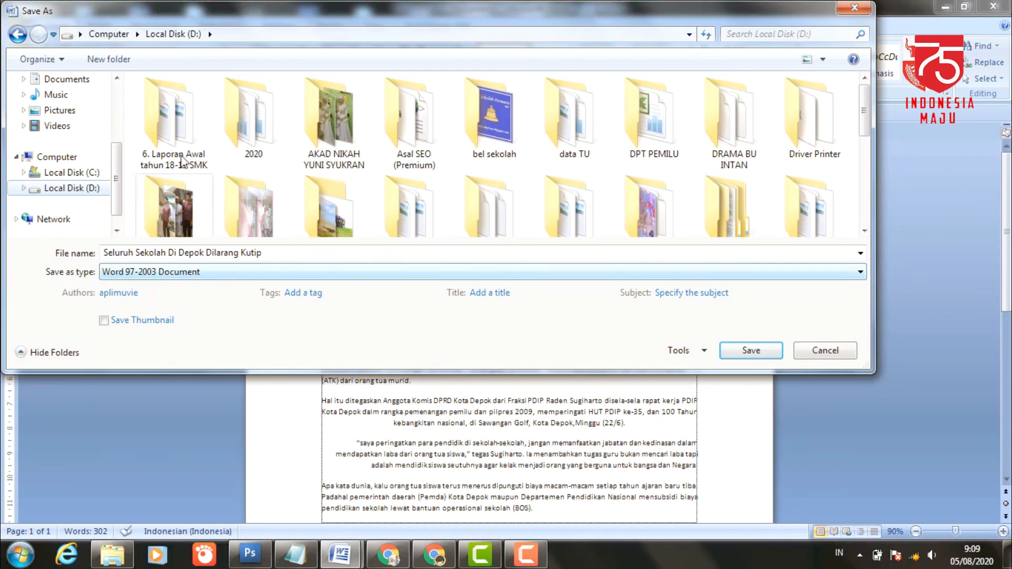
# - Create a folder named "latihan" on Local Disk (D:) and open it as the save location
pyautogui.click(111, 59)
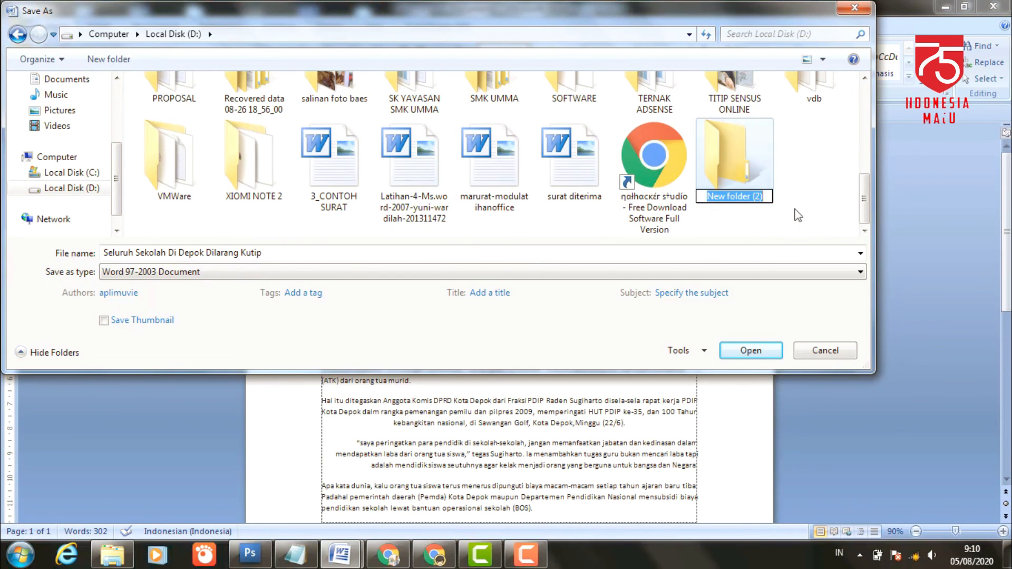
pyautogui.write('latihan')
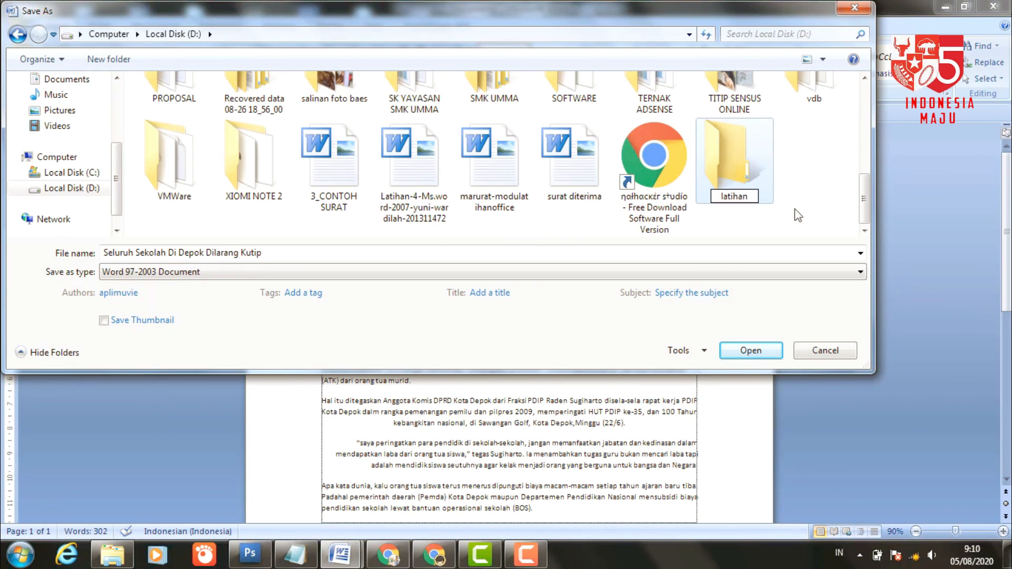
pyautogui.click(766, 201)
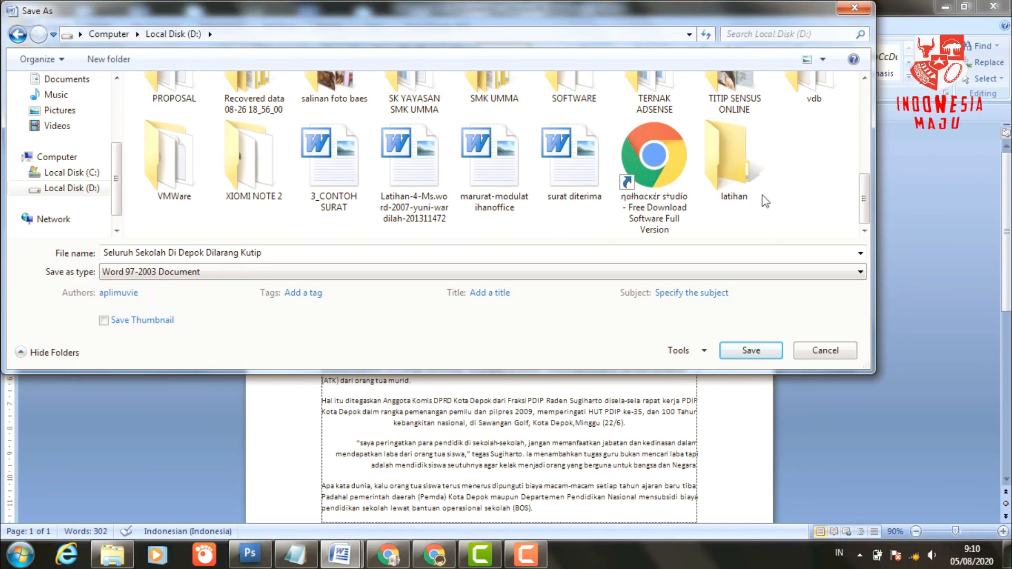
pyautogui.doubleClick(736, 164)
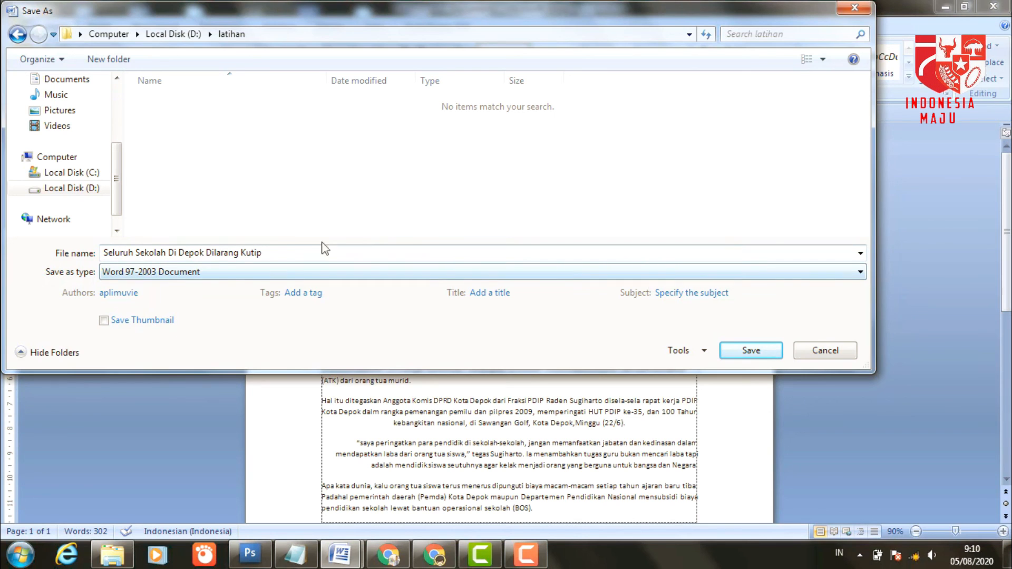
# - Name the file "LATIHAN WORD PERTMA UNTUK PEMULA" and save it in the latihan folder
pyautogui.click(273, 253)
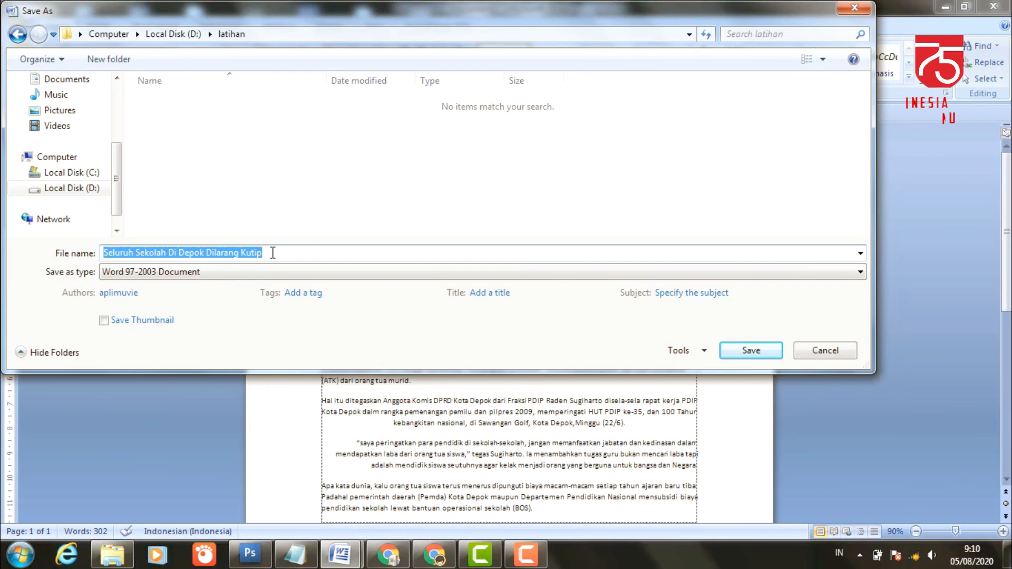
pyautogui.write('L')
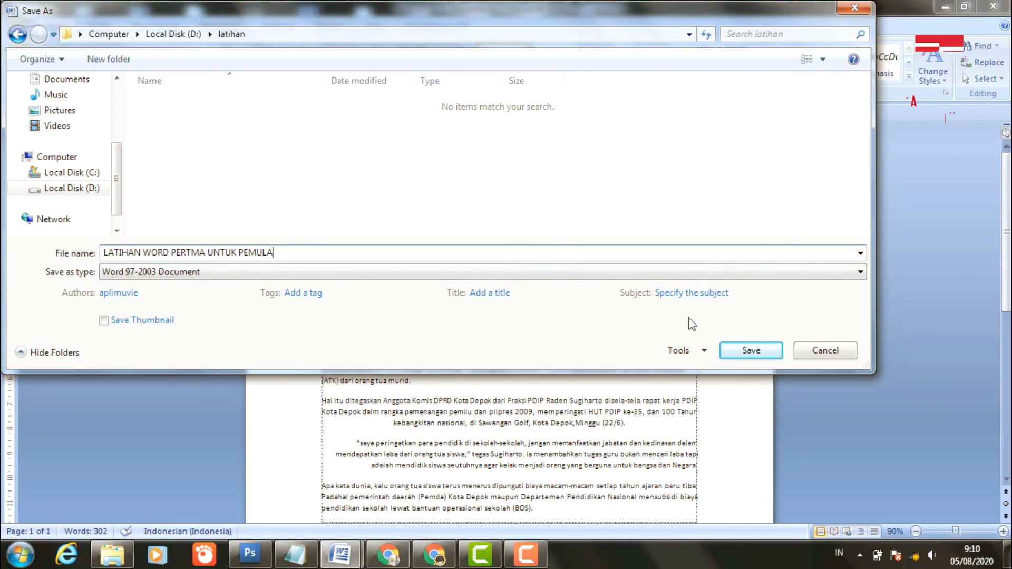
pyautogui.click(751, 351)
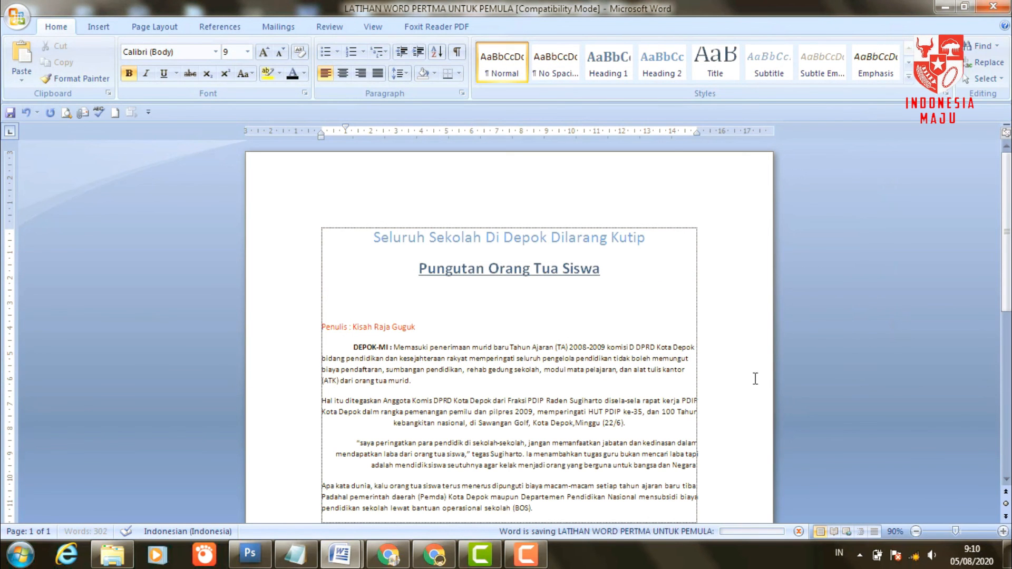
# - Close the saved practice document and the sample article "Seluruh Sekolah di Depok Dilarang Kutip", discarding the sample's changes
pyautogui.click(543, 304)
pyautogui.moveTo(1009, 198)
pyautogui.mouseDown()
pyautogui.moveTo(1009, 357)
pyautogui.moveTo(1008, 190)
pyautogui.mouseUp()
pyautogui.click(993, 10)
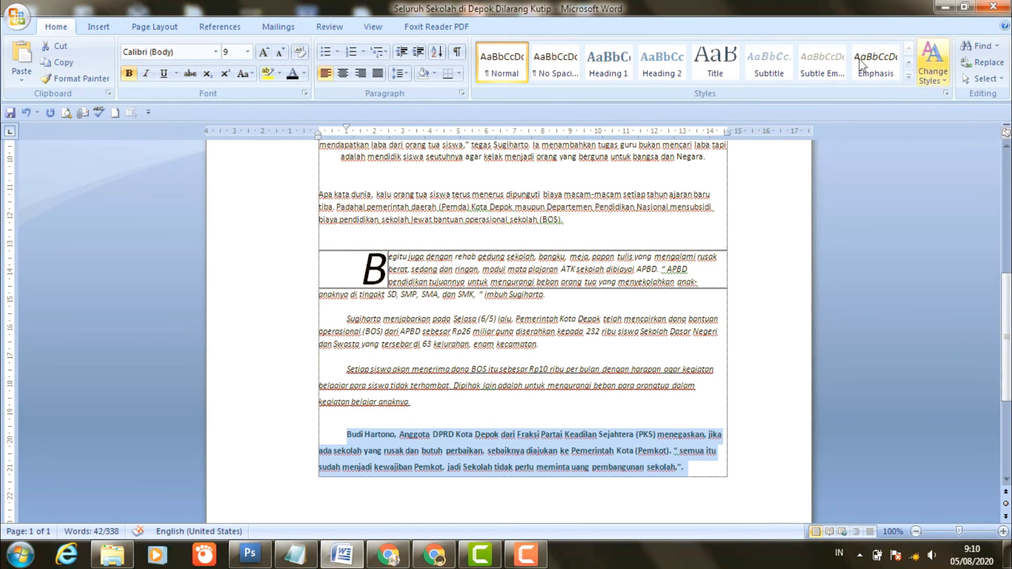
pyautogui.click(993, 7)
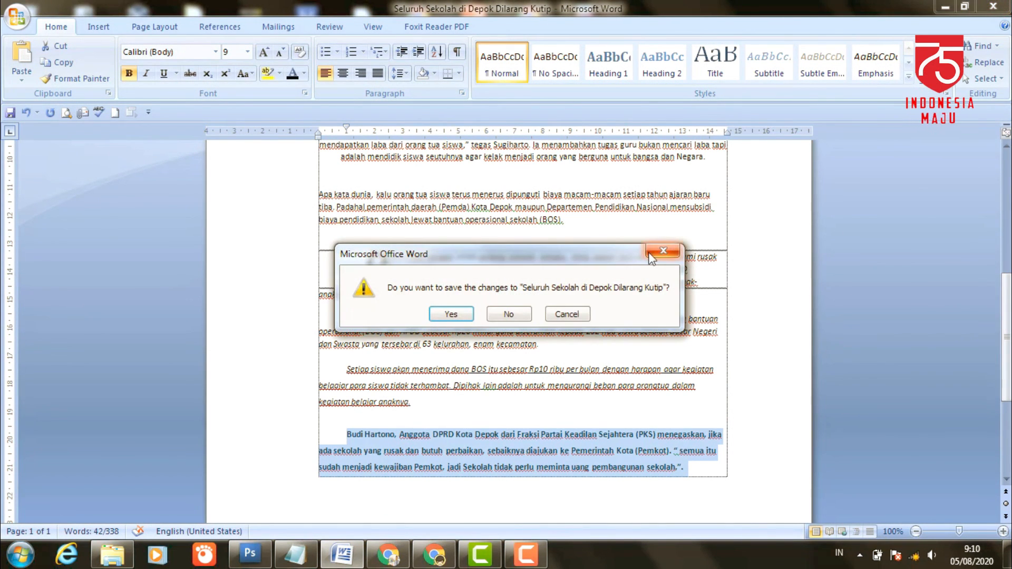
pyautogui.click(507, 315)
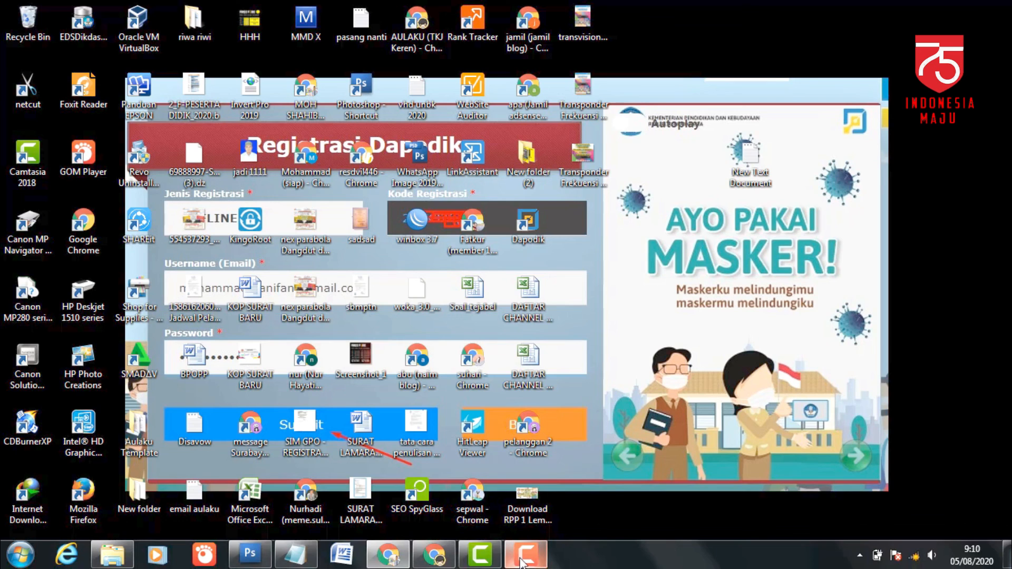
pyautogui.click(521, 561)
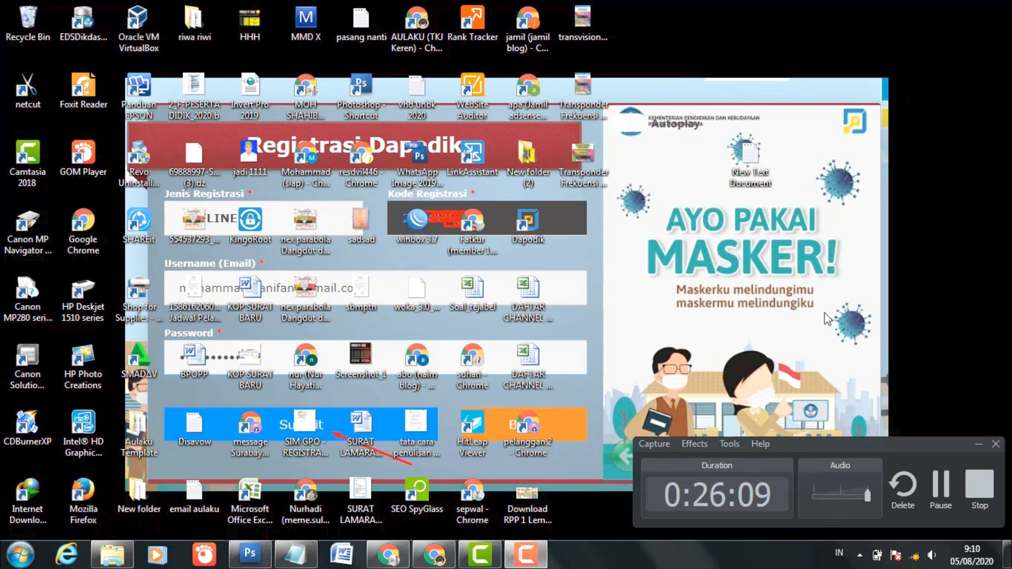